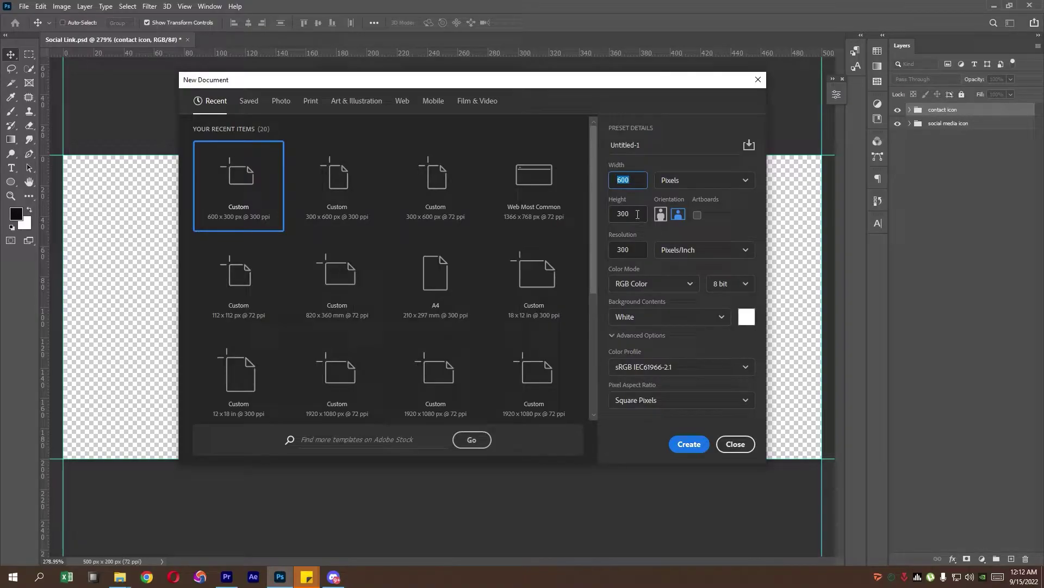
Step: Enter the 600 × 300 px, 300 ppi new-document size, moving on to the height
click(638, 214)
Step: Create the blank white 600 × 300 px Untitled-1 document
click(689, 444)
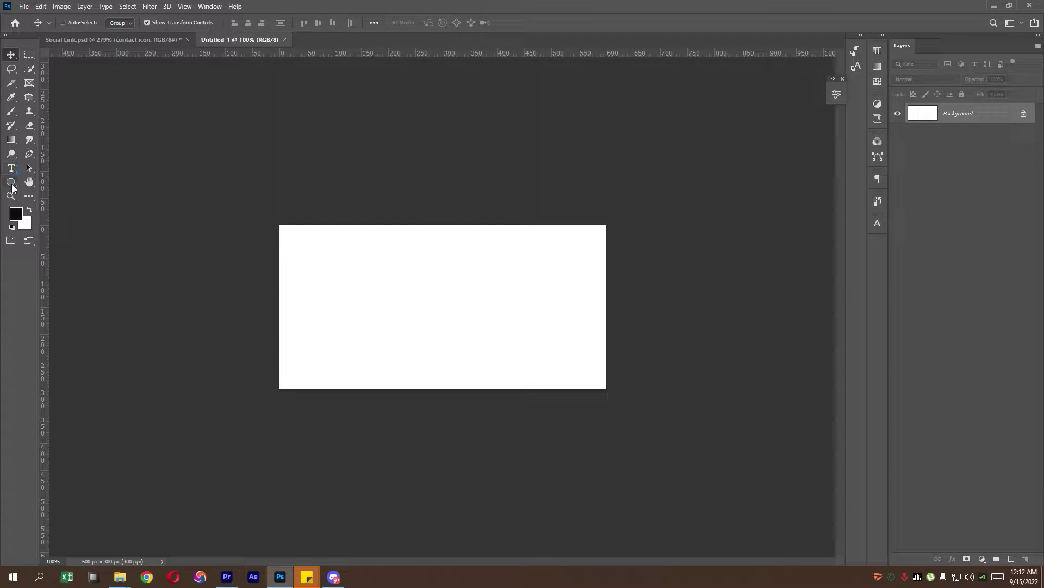
click(12, 186)
Step: Draw a black triangle on the left of the canvas with the Triangle Tool
right_click(14, 191)
click(55, 206)
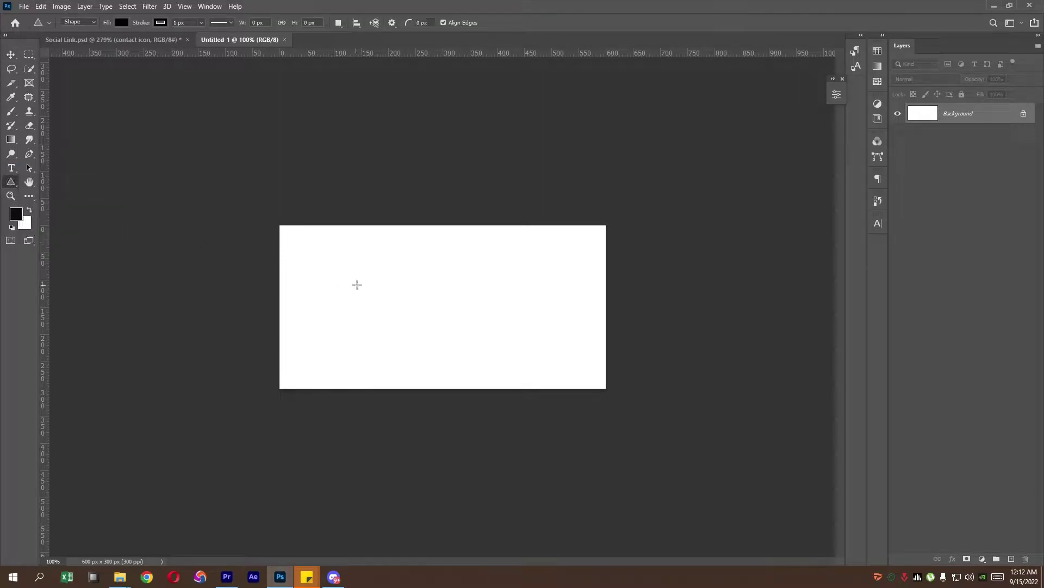
drag(358, 272, 479, 361)
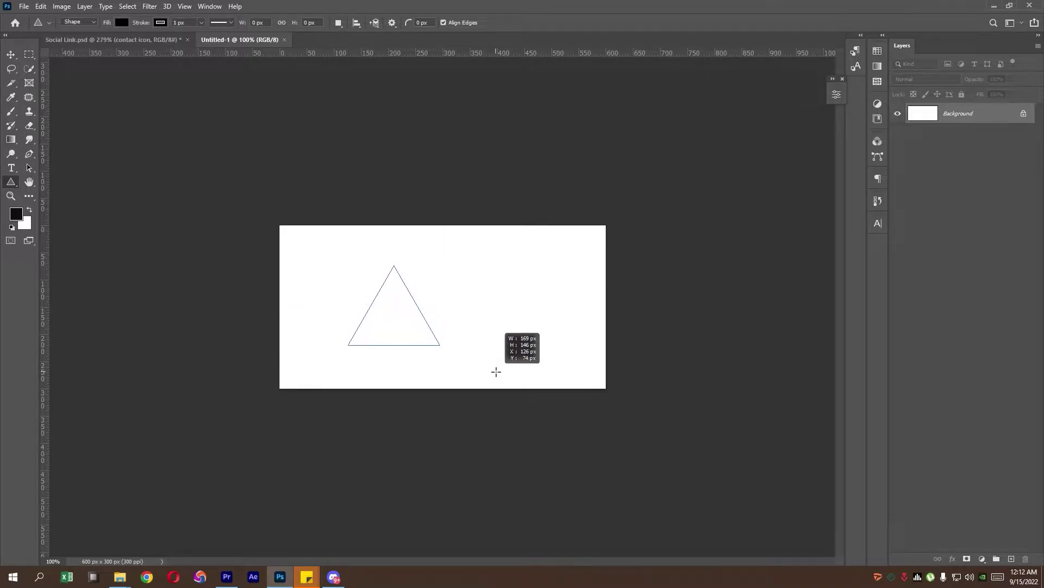
drag(479, 360, 497, 373)
Step: Flip the triangle vertically so it points down and nudge it slightly left
click(12, 56)
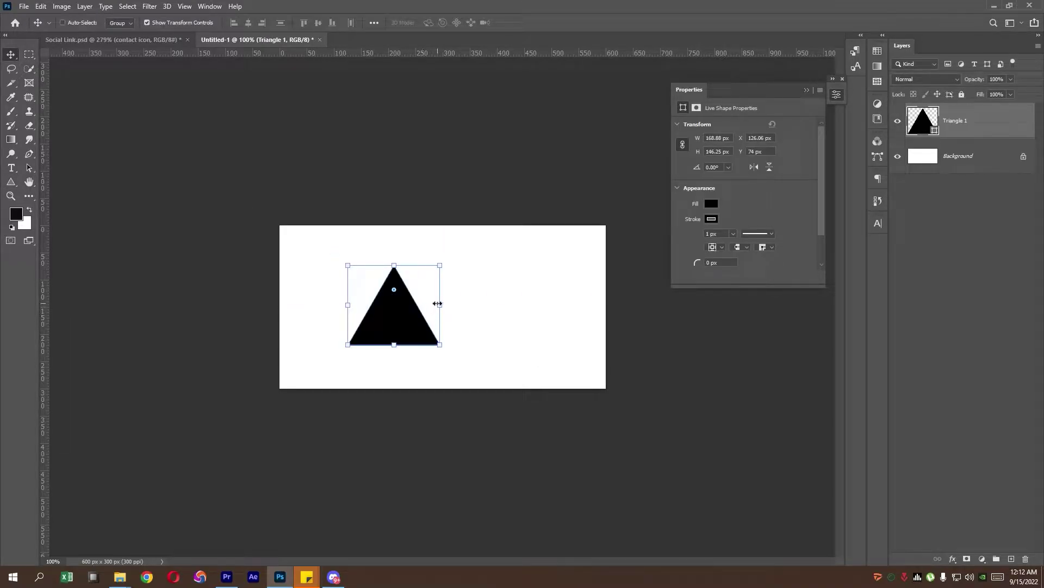
right_click(408, 312)
click(468, 508)
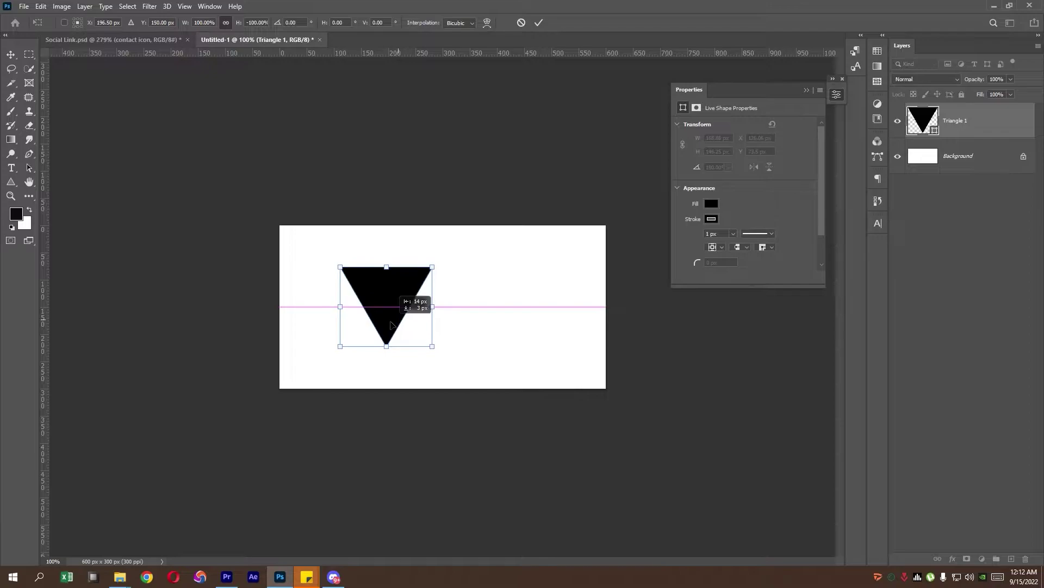
drag(390, 324, 379, 326)
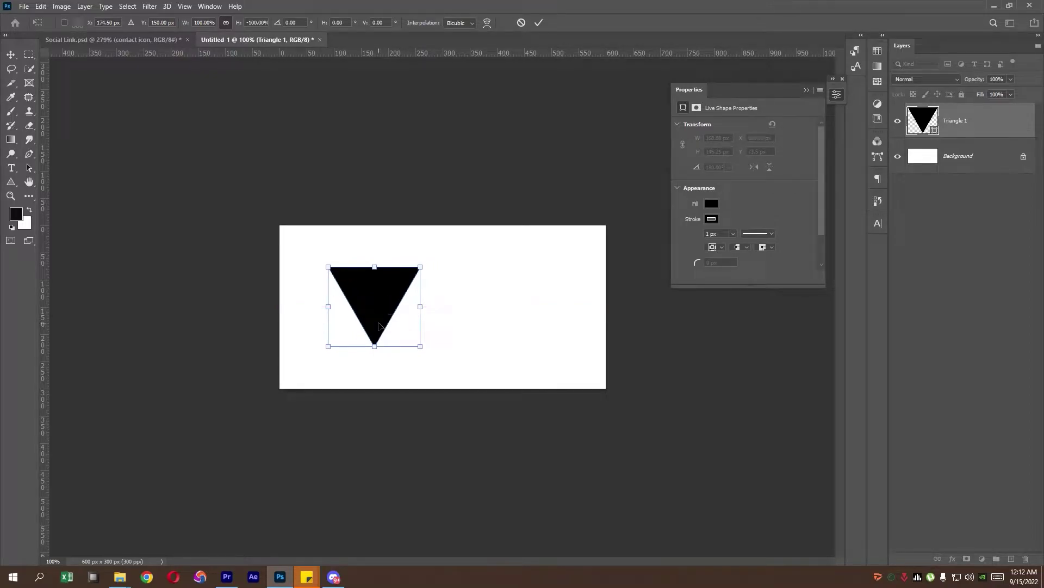
key(Return)
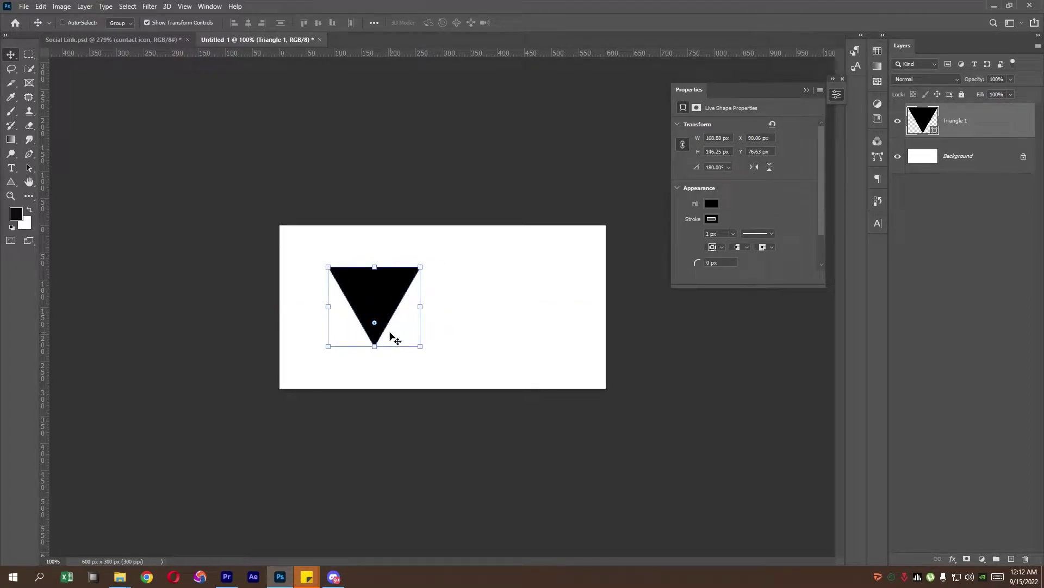
Step: Copy the colour code ff8474 from the signature details text file
click(711, 204)
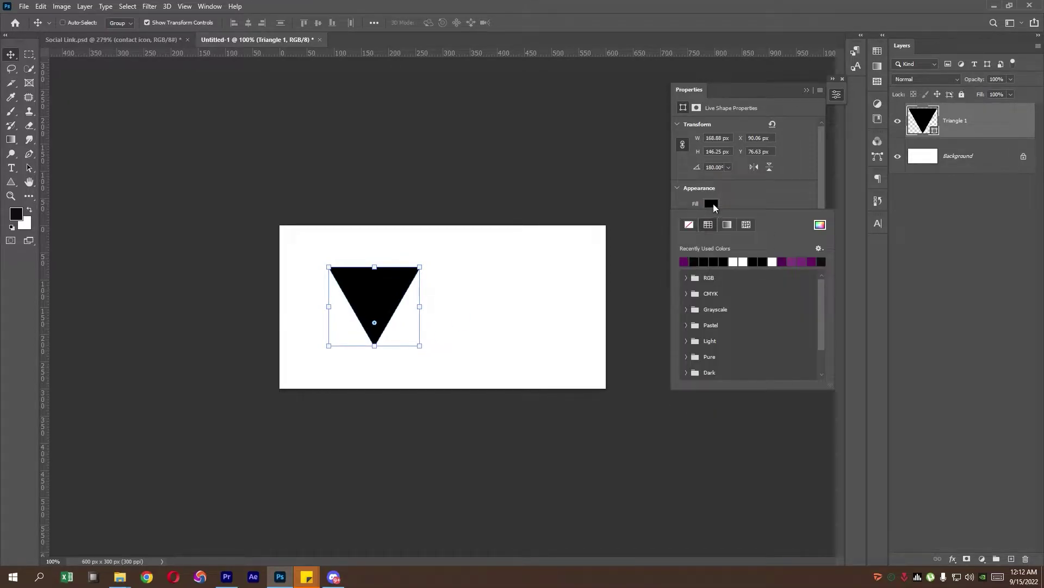
click(538, 370)
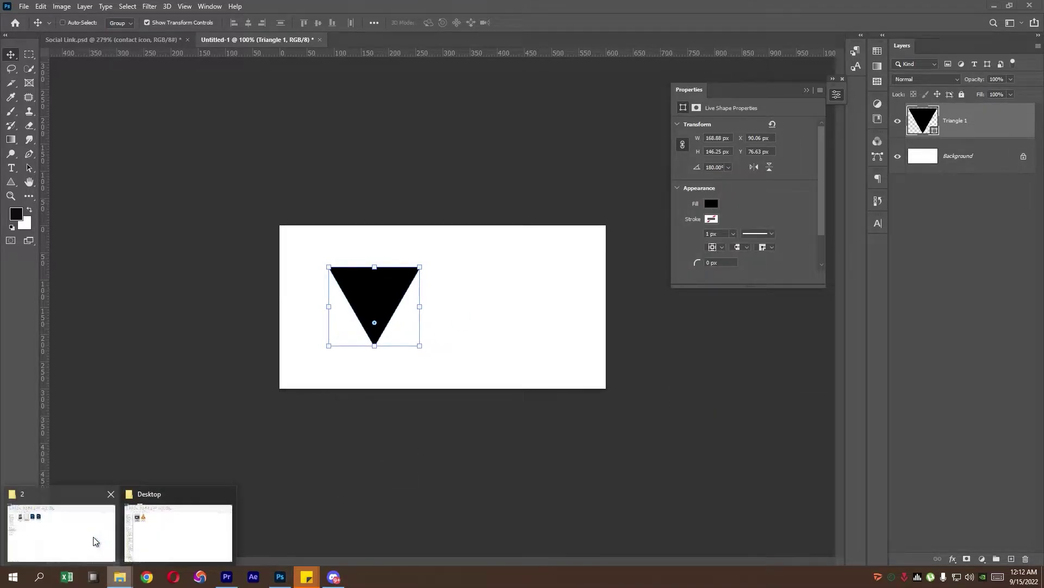
click(93, 536)
double_click(182, 133)
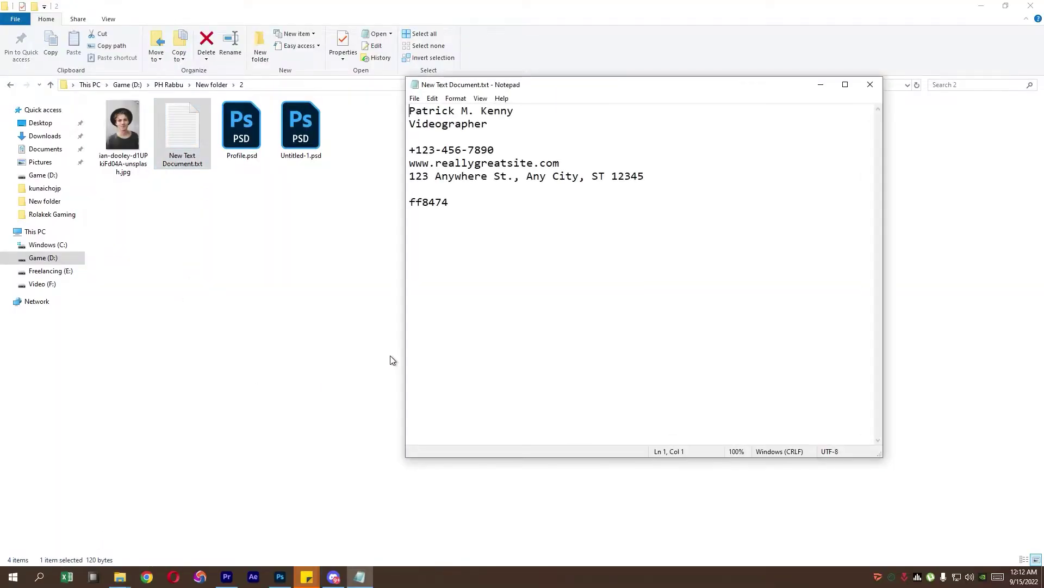
double_click(427, 203)
right_click(428, 203)
click(443, 234)
Step: Fill the triangle with pink ff8474 through the Color Picker
click(280, 577)
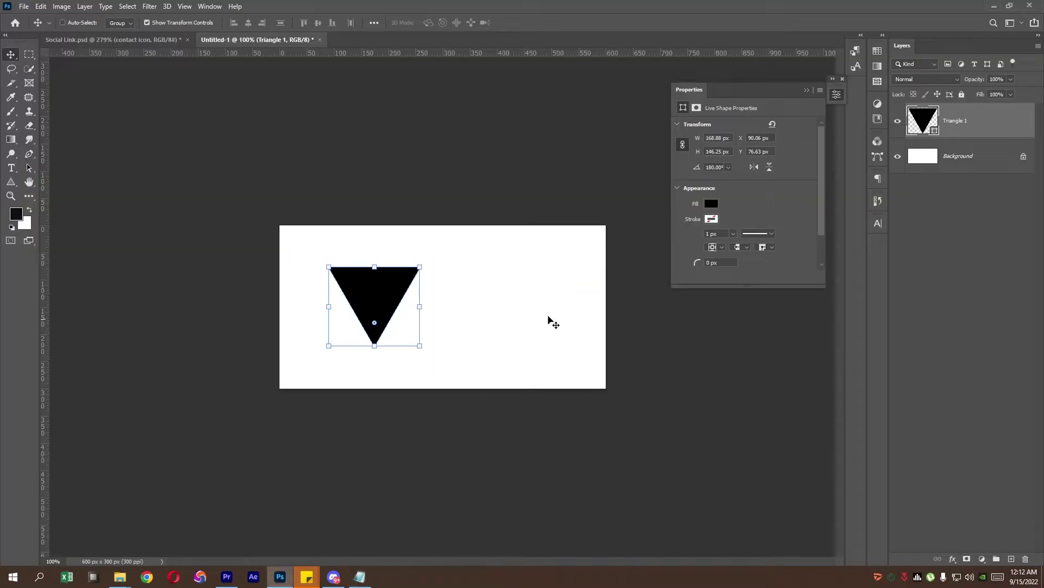
click(712, 204)
click(826, 224)
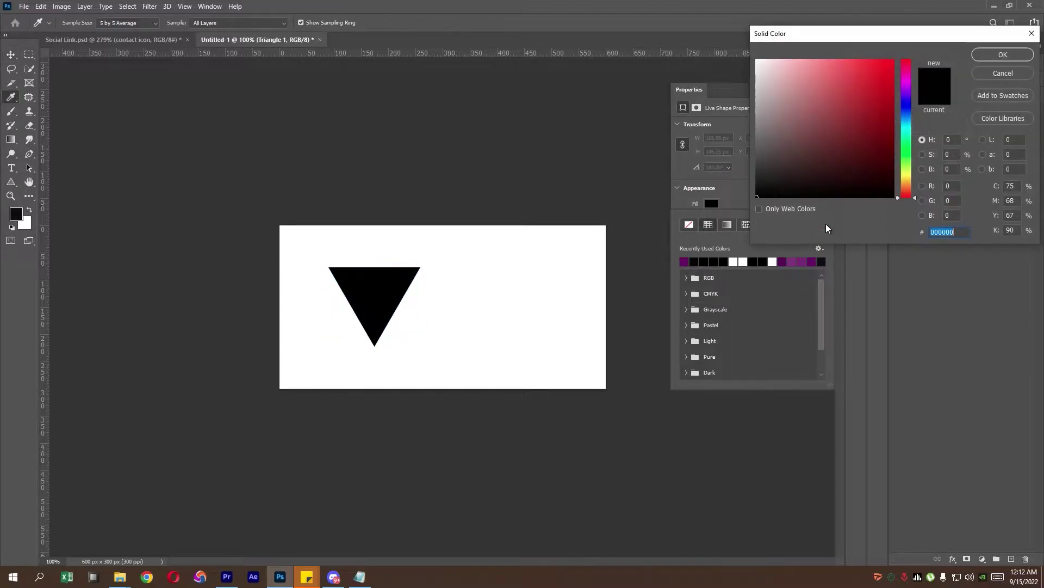
key(ctrl+v)
click(1001, 54)
click(810, 91)
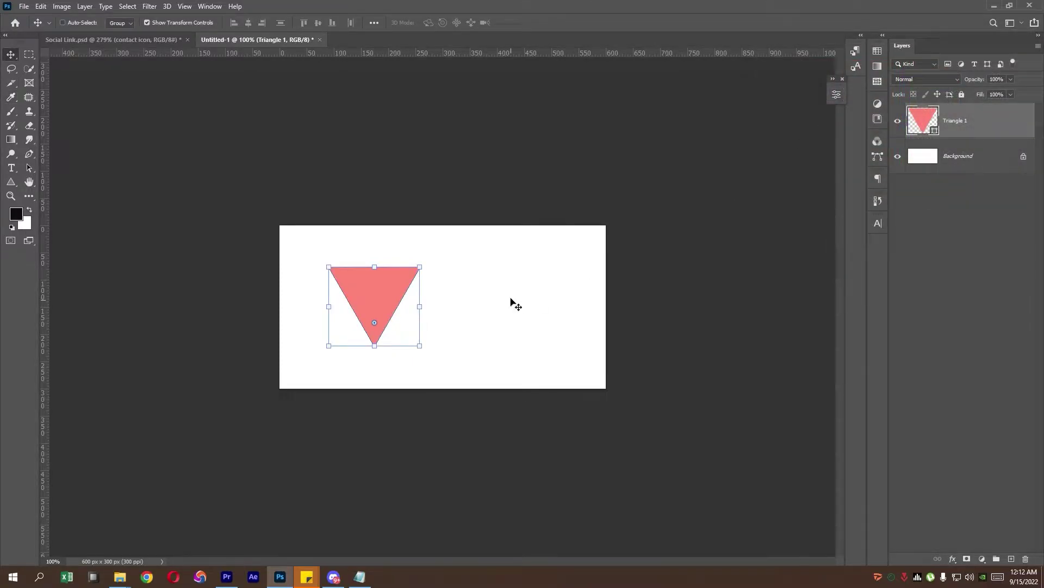
Step: Open Profile.psd and convert the portrait layer to a Smart Object
mouse_move(119, 577)
click(93, 534)
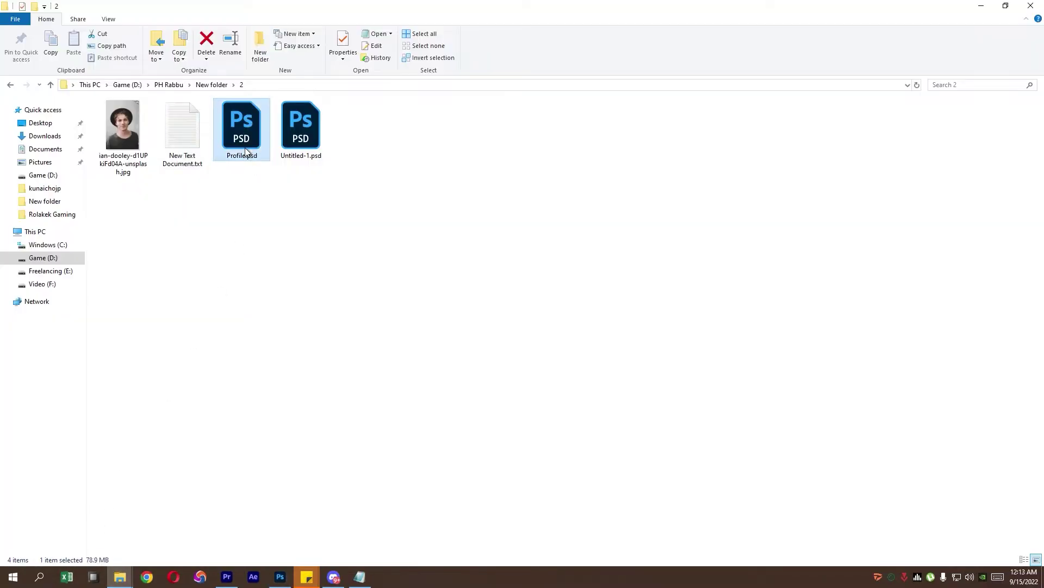
double_click(240, 126)
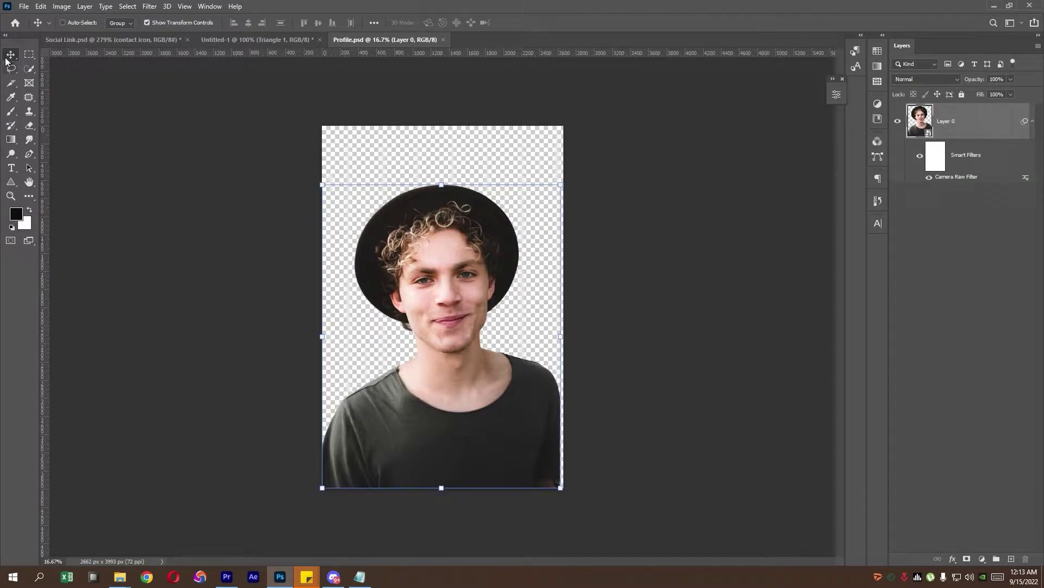
mouse_move(442, 237)
mouse_down()
mouse_move(413, 215)
mouse_move(424, 288)
mouse_up()
right_click(931, 132)
click(940, 198)
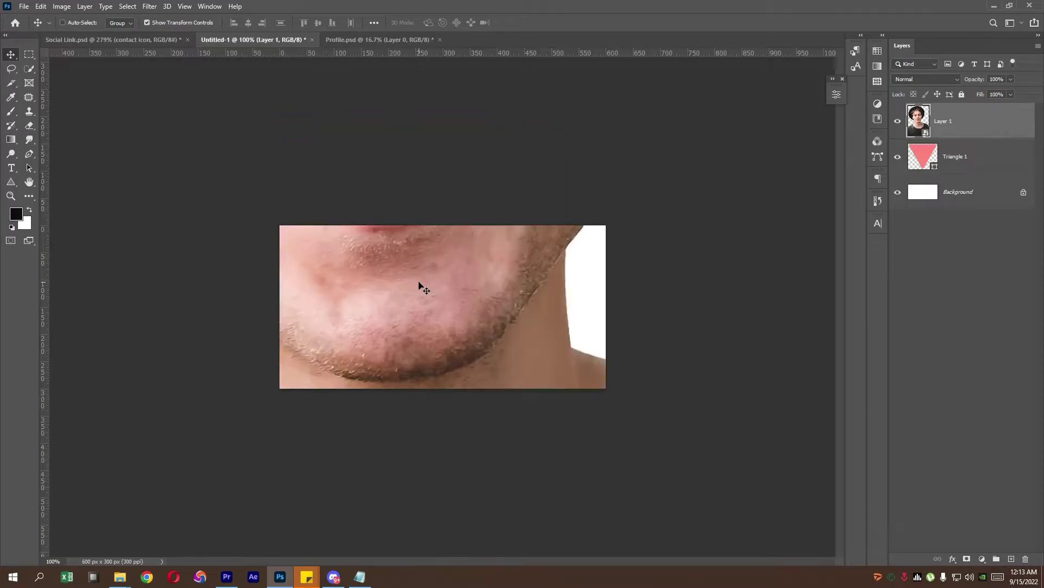
Step: Bring the portrait into Untitled-1, scaling it down and placing it over the triangle
key(ctrl+minus)
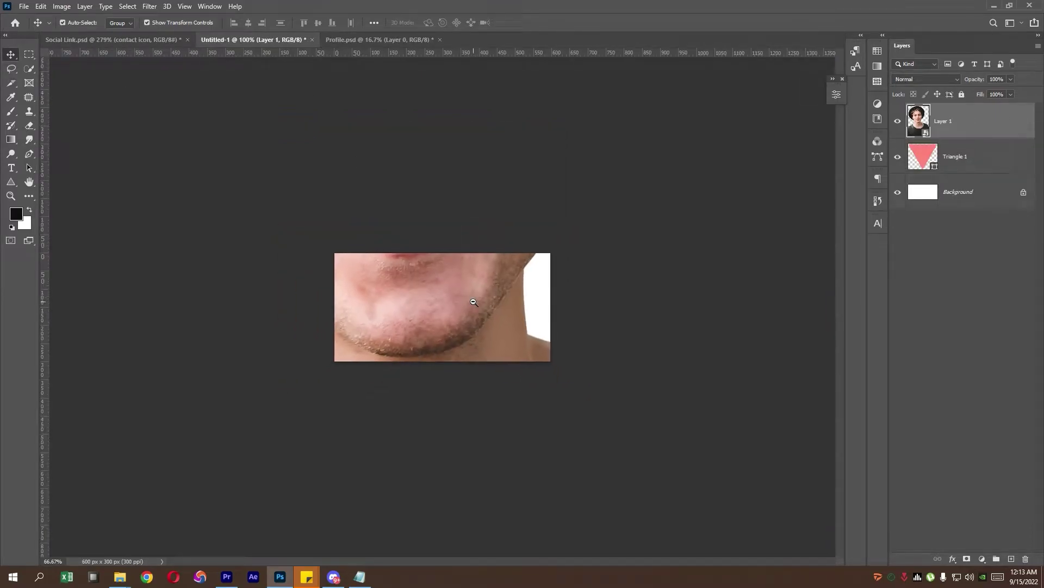
key(ctrl+minus)
key(ctrl+minus)
key(ctrl+t)
drag(503, 299, 355, 303)
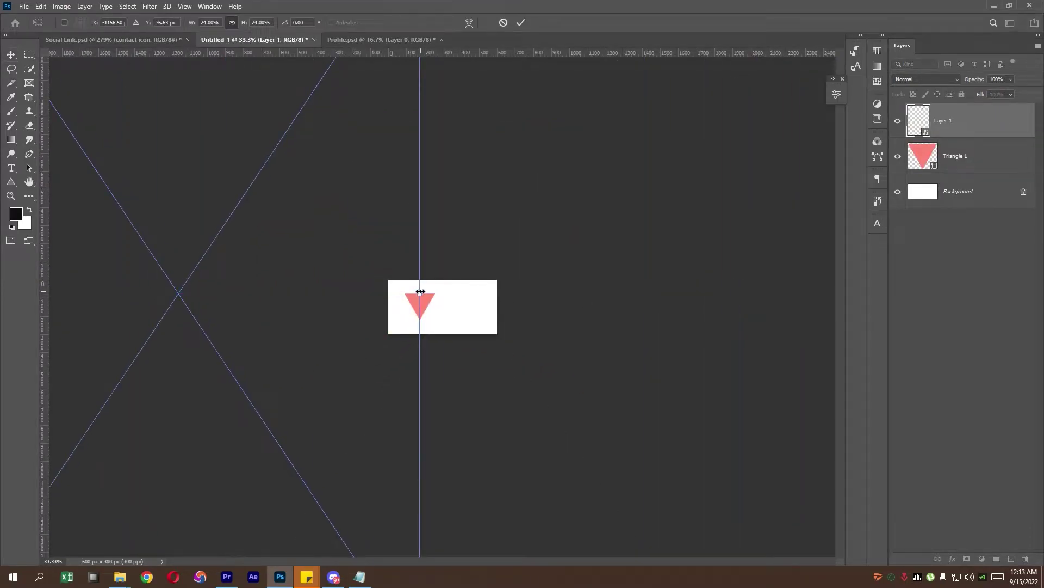
mouse_move(420, 293)
mouse_down()
mouse_move(91, 293)
mouse_move(466, 306)
mouse_move(385, 286)
mouse_move(472, 296)
mouse_move(419, 264)
mouse_up()
key(ctrl+plus)
key(ctrl+plus)
drag(368, 293, 390, 325)
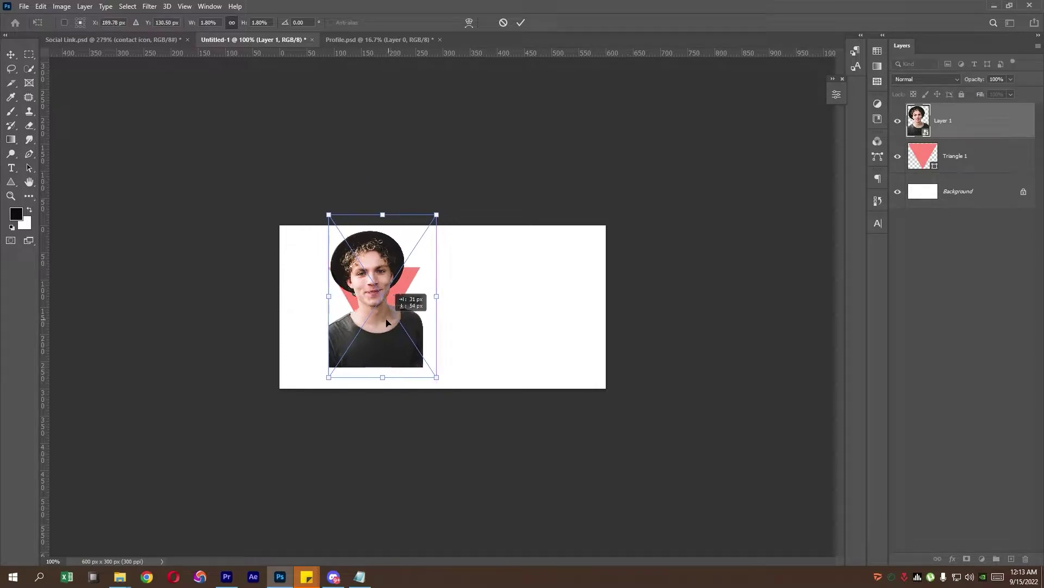
drag(443, 298, 402, 314)
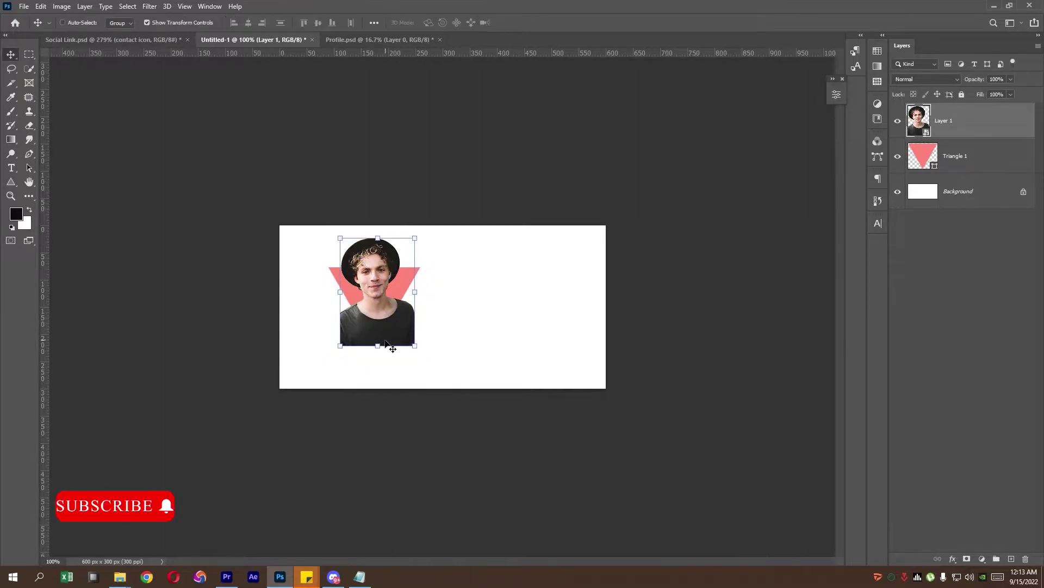
mouse_move(380, 316)
mouse_down()
mouse_move(380, 332)
mouse_move(380, 323)
mouse_up()
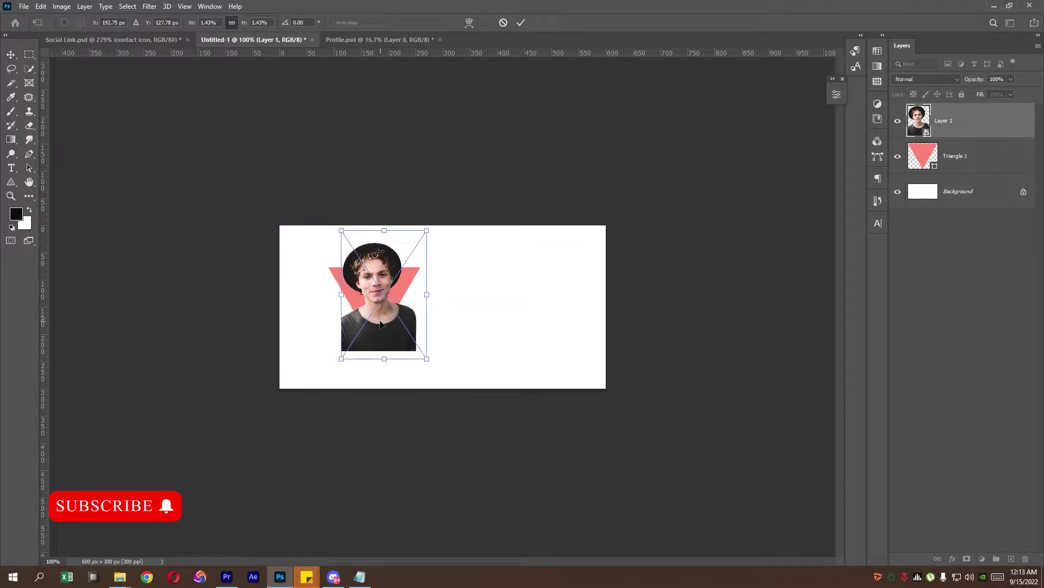
key(Return)
Step: Re-centre the pink triangle behind the portrait
click(984, 159)
key(ctrl+t)
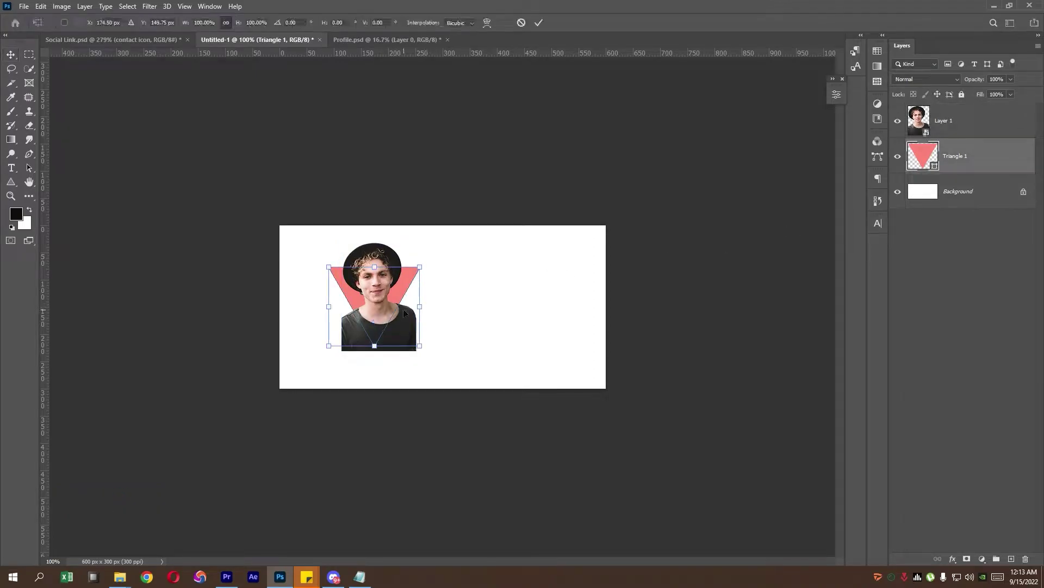
drag(402, 313, 404, 319)
key(Left)
key(Left)
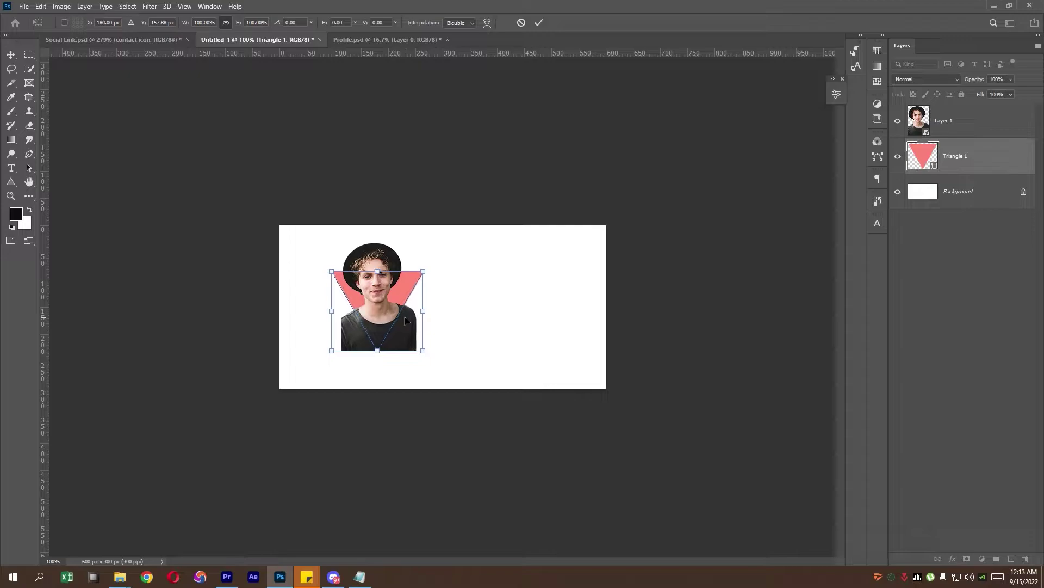
key(Left)
key(Left)
key(Return)
Step: Add a text line below the portrait with the person's name copied from the notes
click(946, 195)
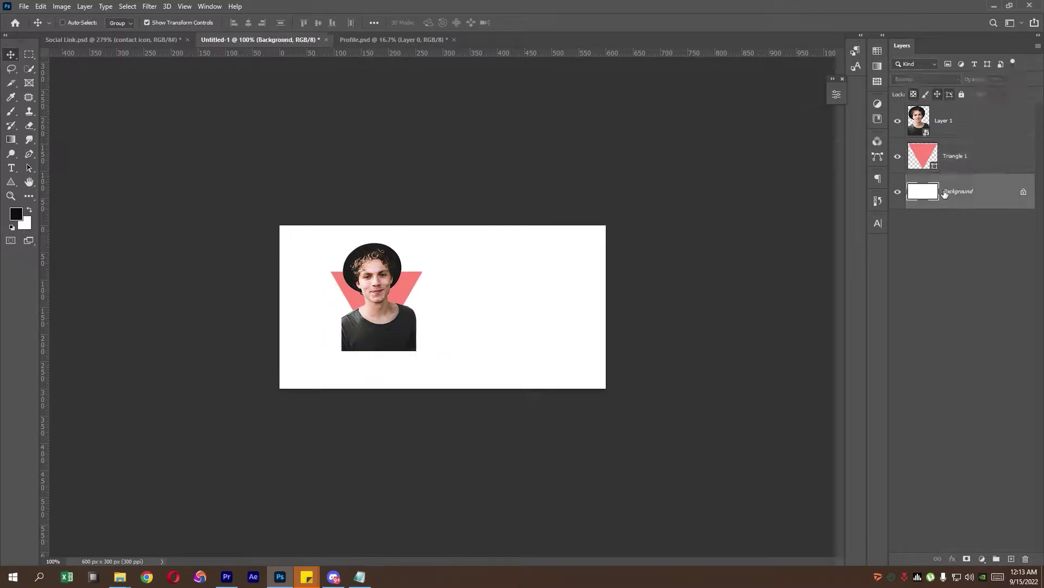
click(957, 120)
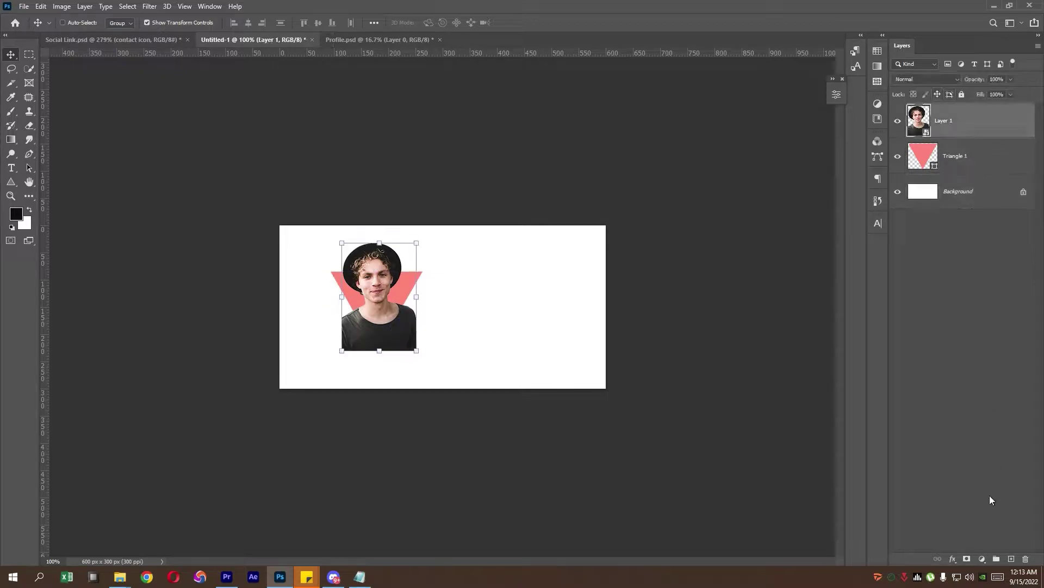
click(1011, 558)
click(12, 169)
click(358, 363)
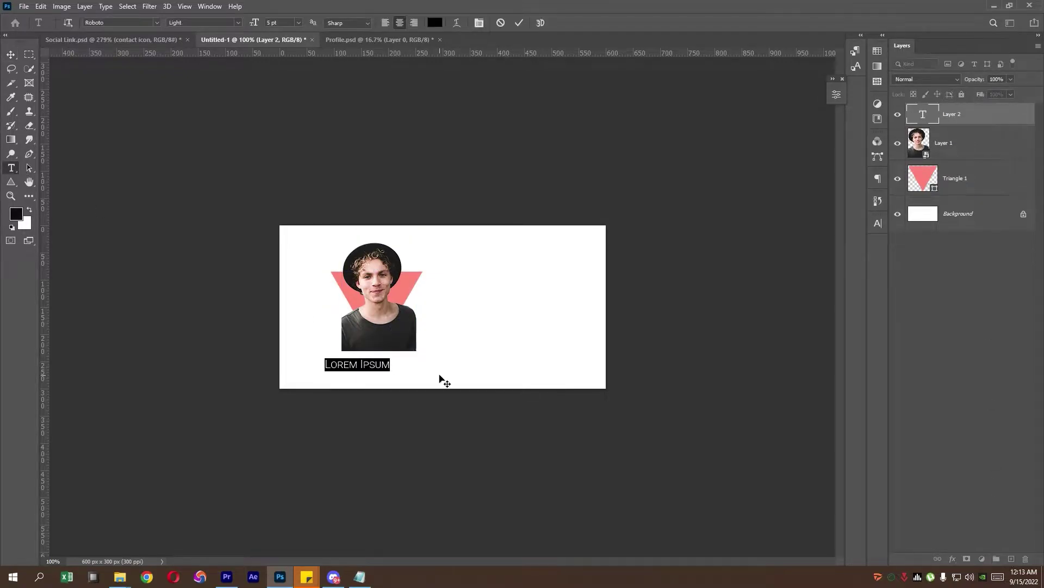
click(359, 576)
drag(409, 111, 513, 111)
right_click(514, 112)
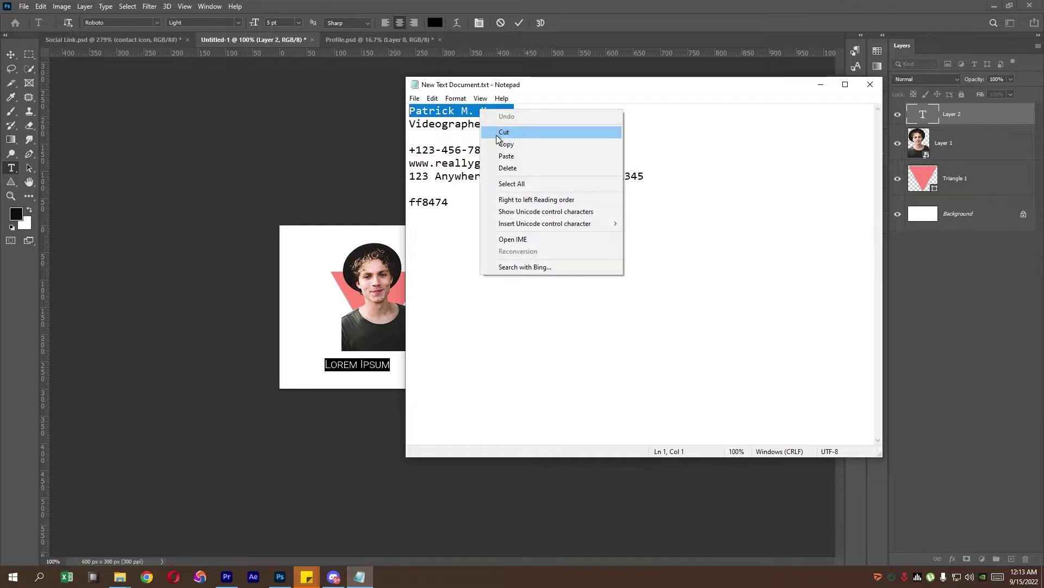
click(544, 133)
click(359, 576)
key(ctrl+v)
Step: Position the name text just under the portrait
click(11, 55)
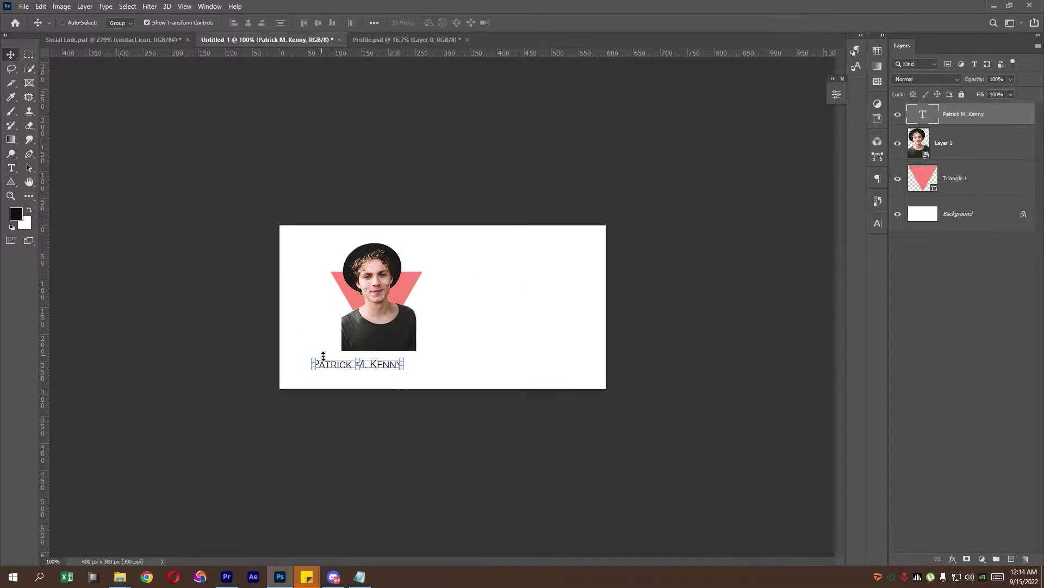
drag(381, 363, 409, 364)
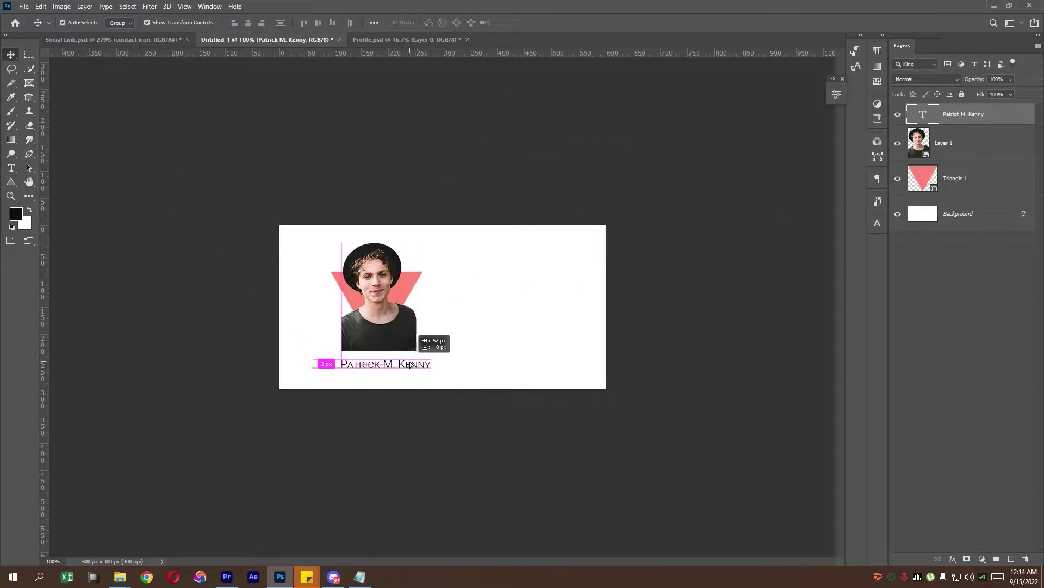
key(ctrl+plus)
click(420, 412)
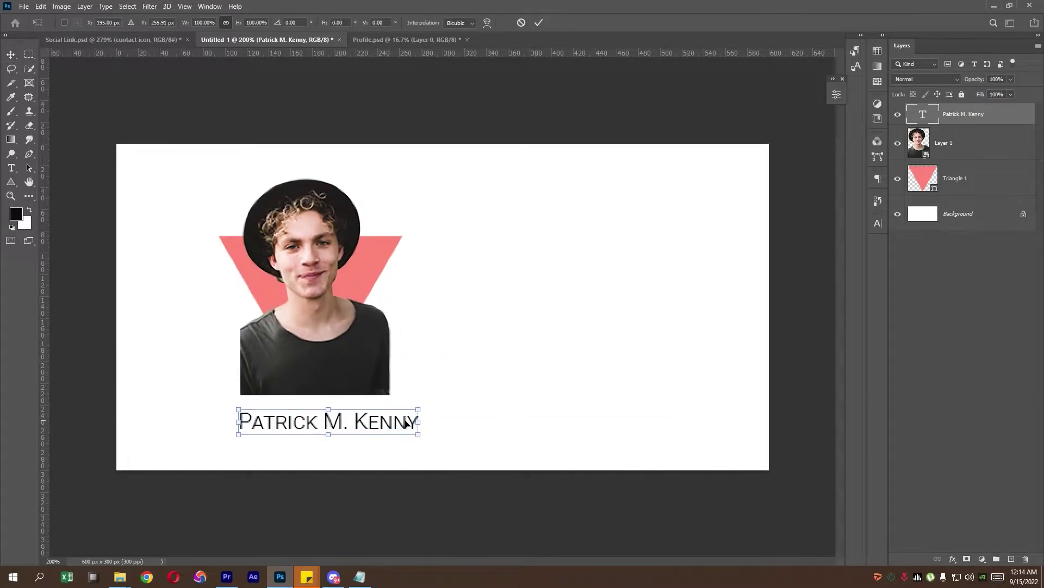
drag(408, 420, 394, 413)
key(Return)
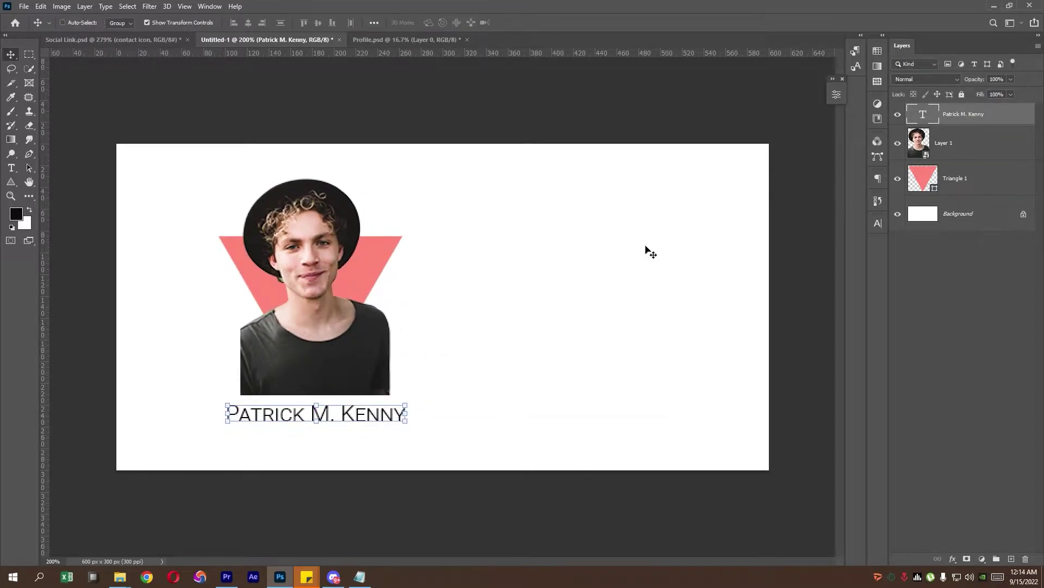
Step: Set the name to Roboto Medium in all capitals
click(878, 223)
click(859, 240)
click(857, 295)
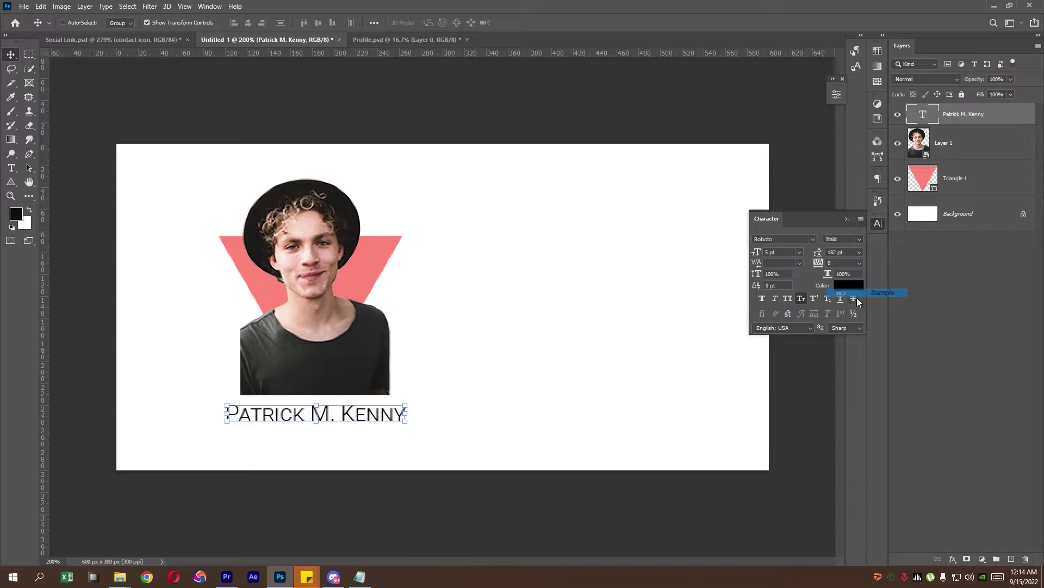
click(859, 239)
click(858, 301)
click(801, 298)
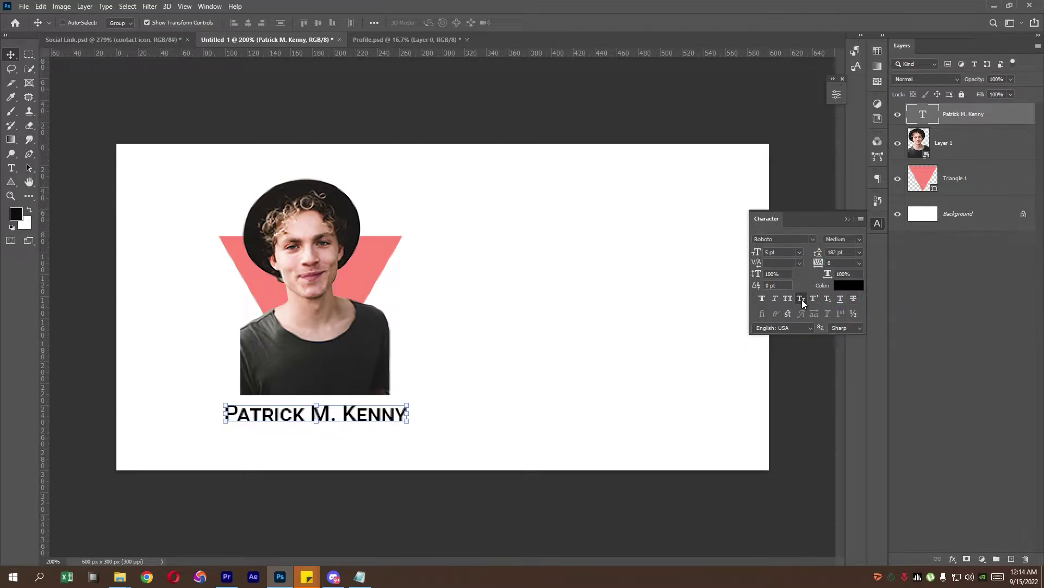
click(789, 299)
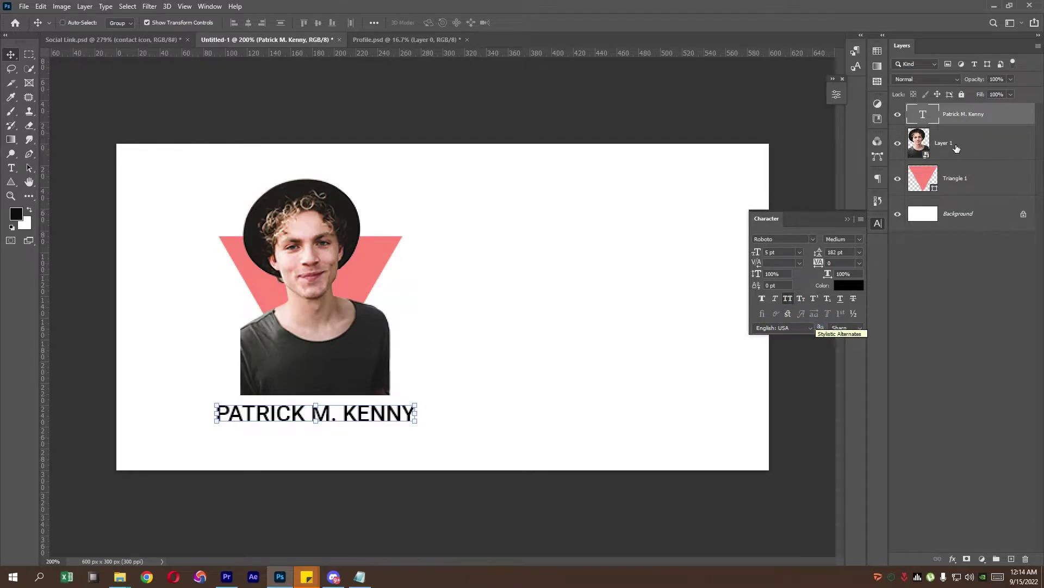
Step: Duplicate the name line below the original and make the copy Light weight
drag(964, 114, 1013, 558)
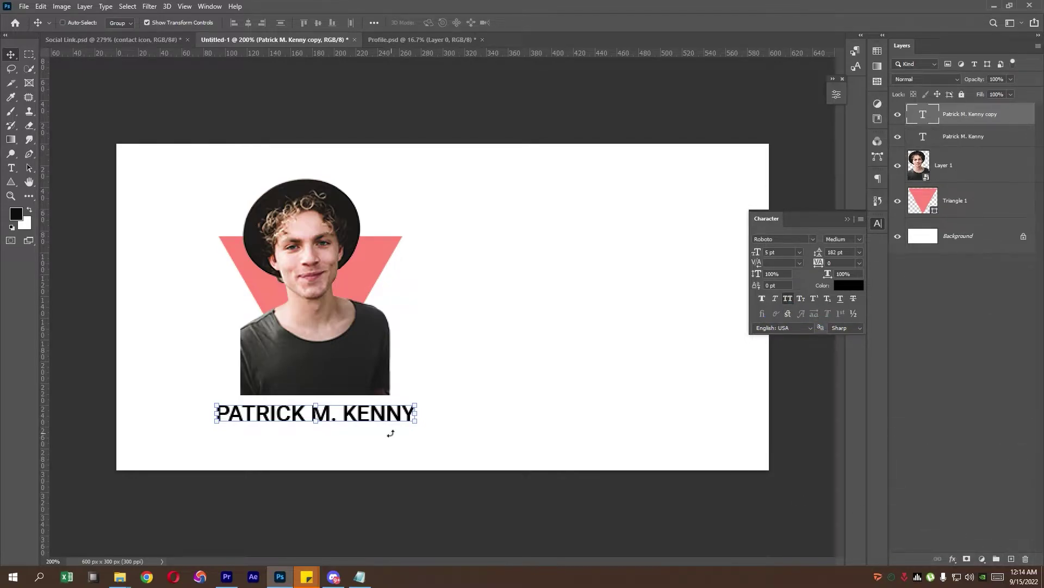
drag(332, 404, 342, 445)
click(843, 239)
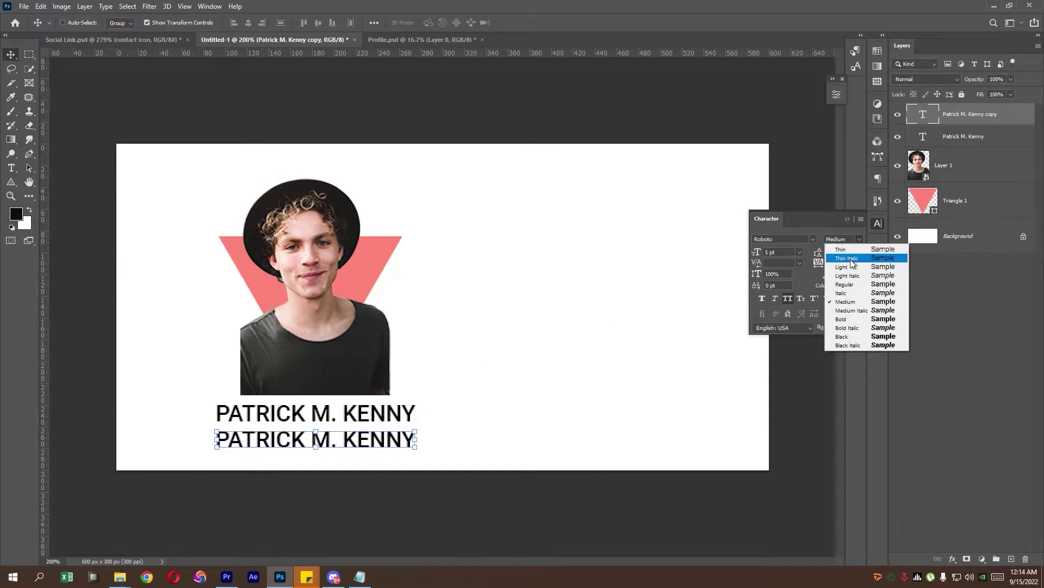
click(849, 266)
click(368, 581)
Step: Replace the second line with Videographer in small caps, placed under the name
double_click(448, 128)
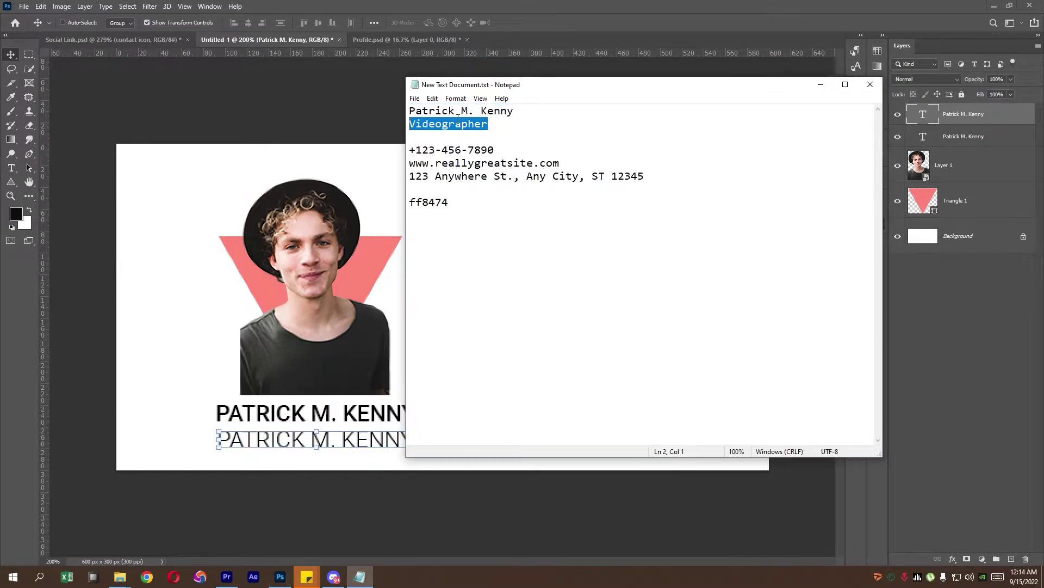
click(948, 127)
double_click(407, 439)
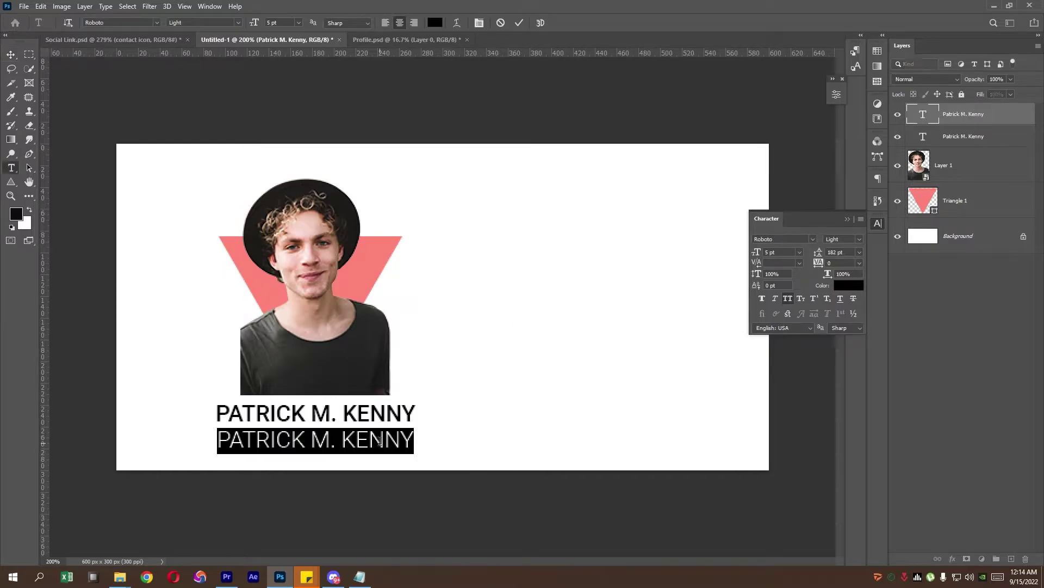
right_click(380, 441)
click(404, 277)
text(VIDEOGRAPHER)
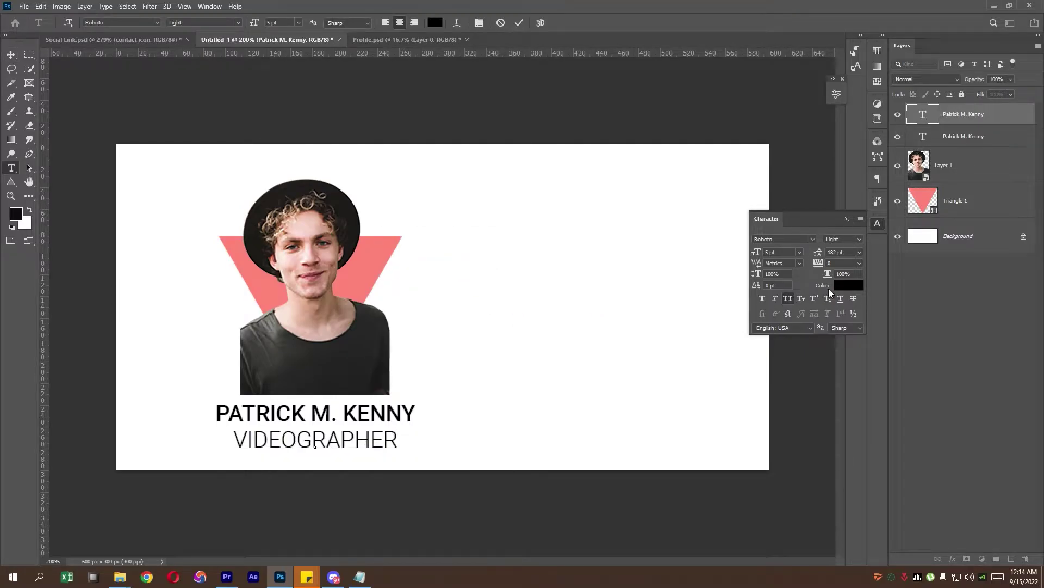
click(11, 54)
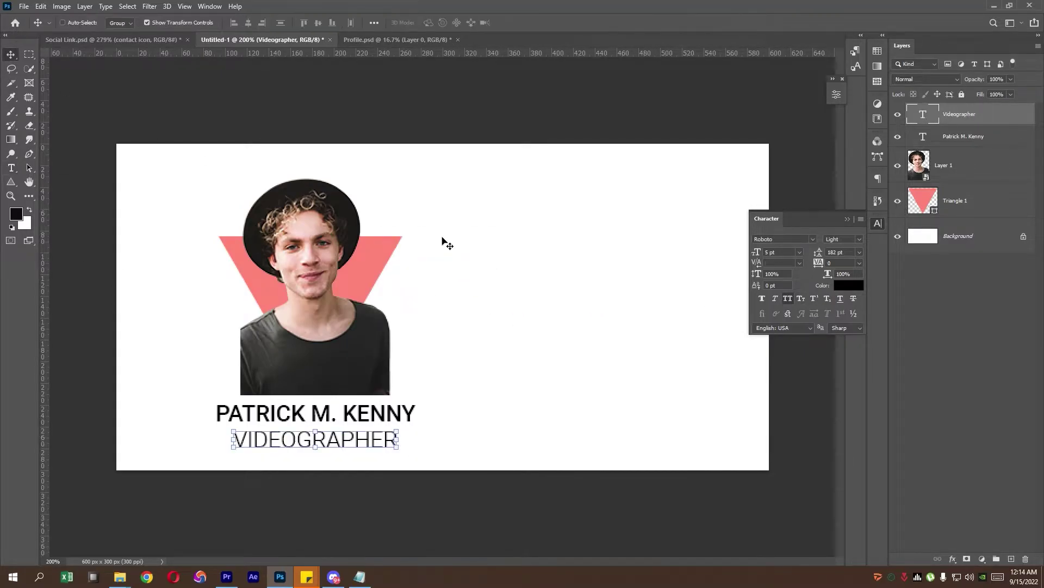
click(801, 298)
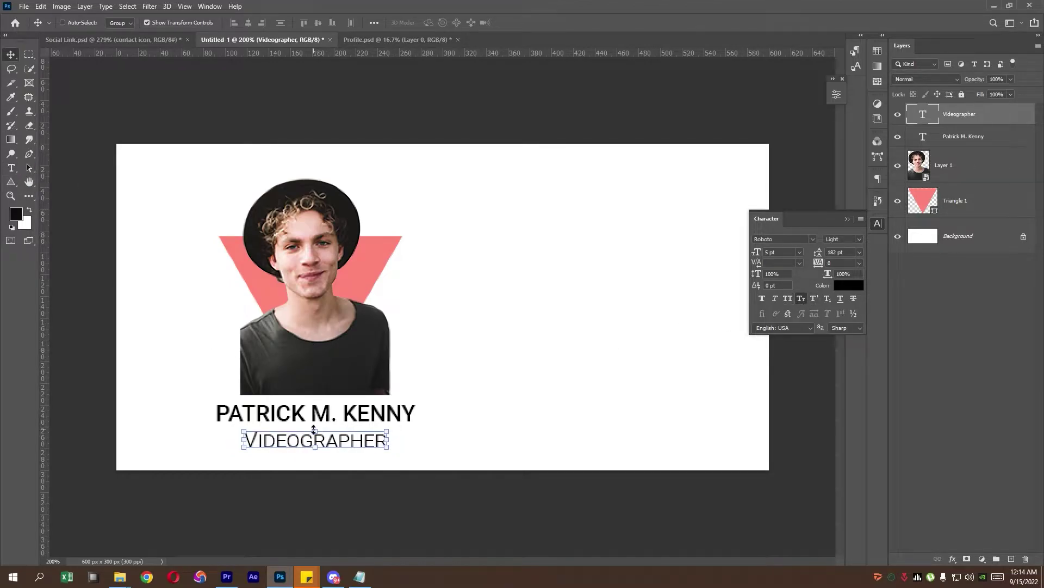
drag(314, 429, 331, 437)
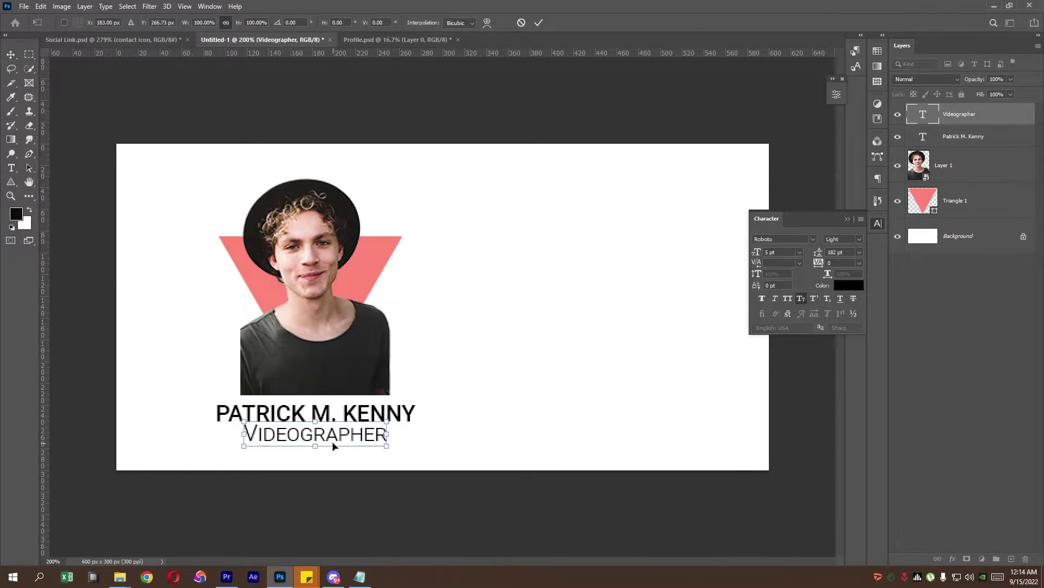
key(Down)
key(Down)
key(Down)
key(Return)
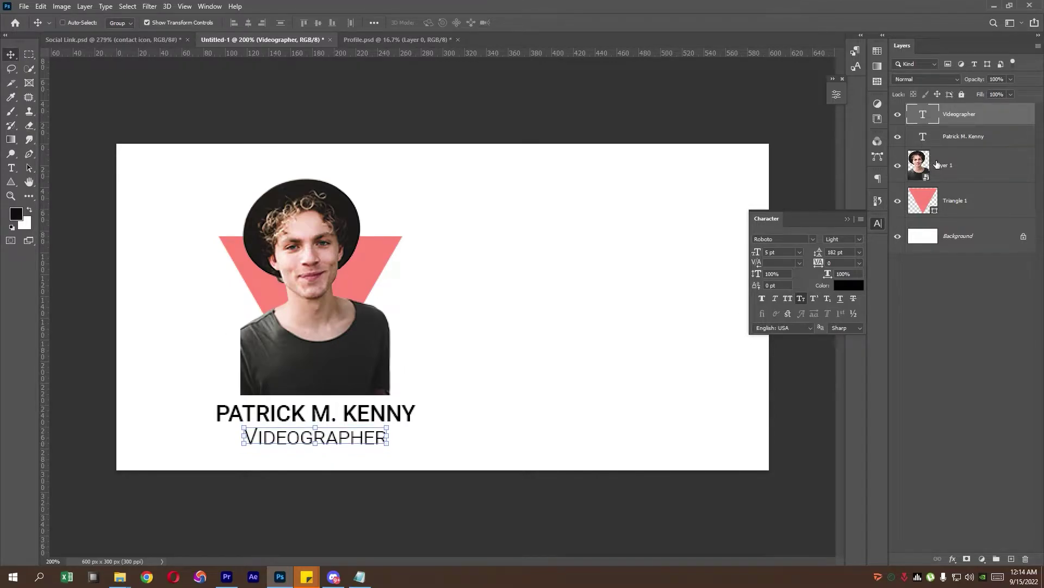
Step: Shrink the photo and triangle together to about 91% and move them up
click(958, 163)
shift+click(957, 202)
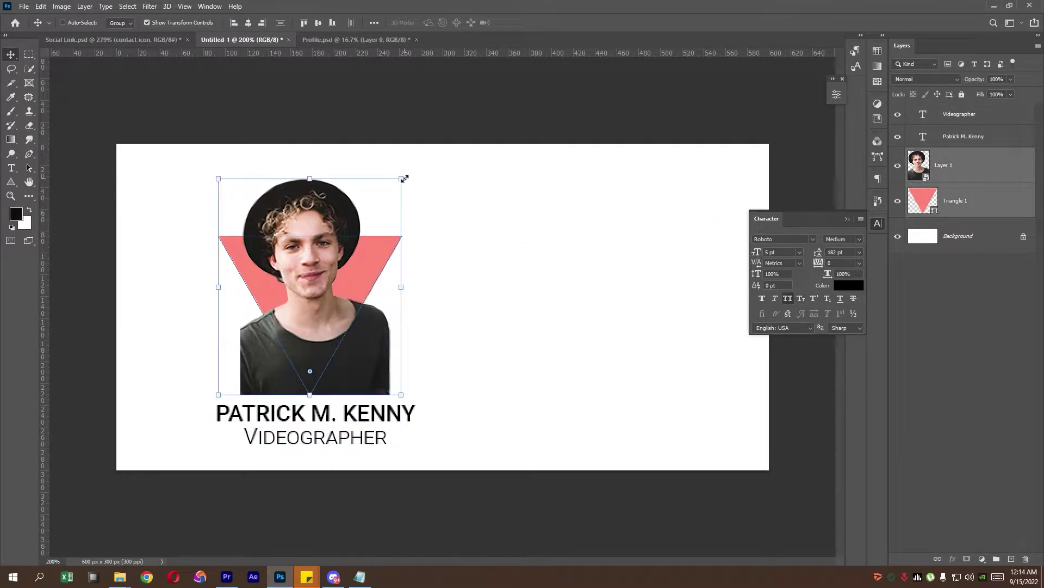
drag(404, 178, 386, 198)
mouse_move(345, 285)
mouse_down()
mouse_move(352, 273)
mouse_move(340, 266)
mouse_up()
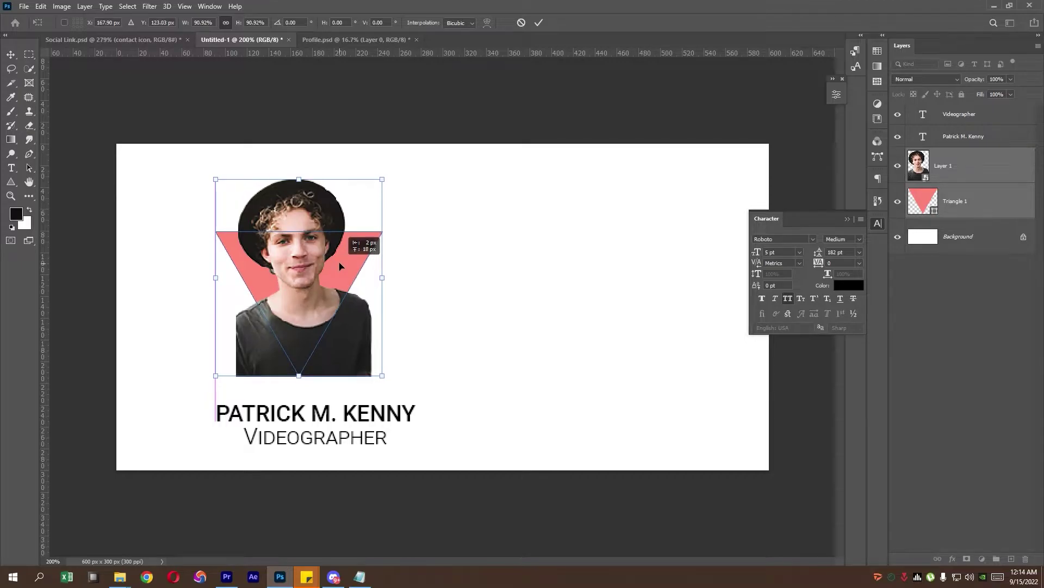
Step: Apply the 91% resize and shift the name and title lines up beneath the photo
key(Return)
click(974, 137)
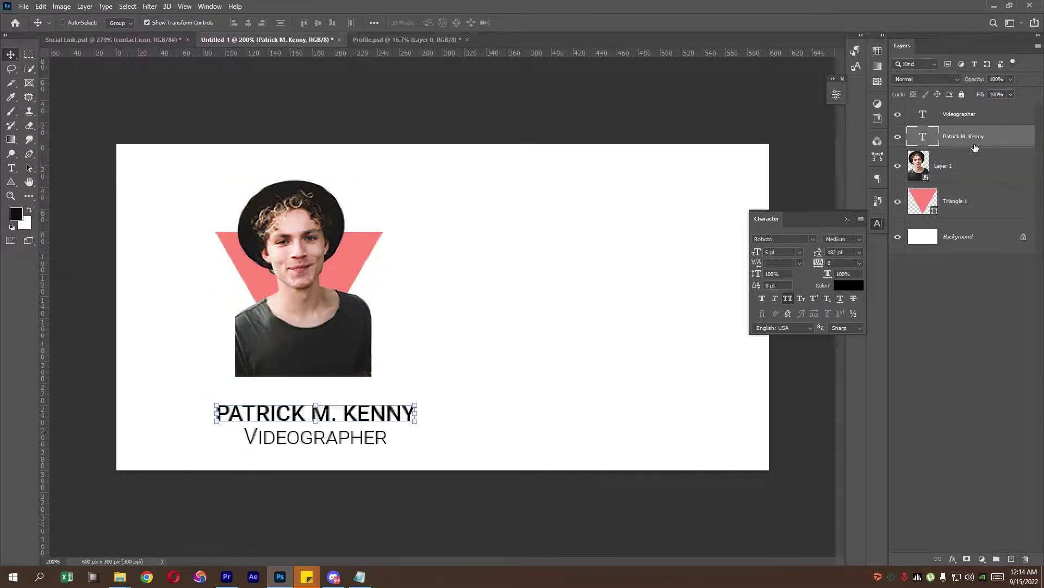
shift+click(973, 115)
click(414, 421)
drag(377, 428, 365, 408)
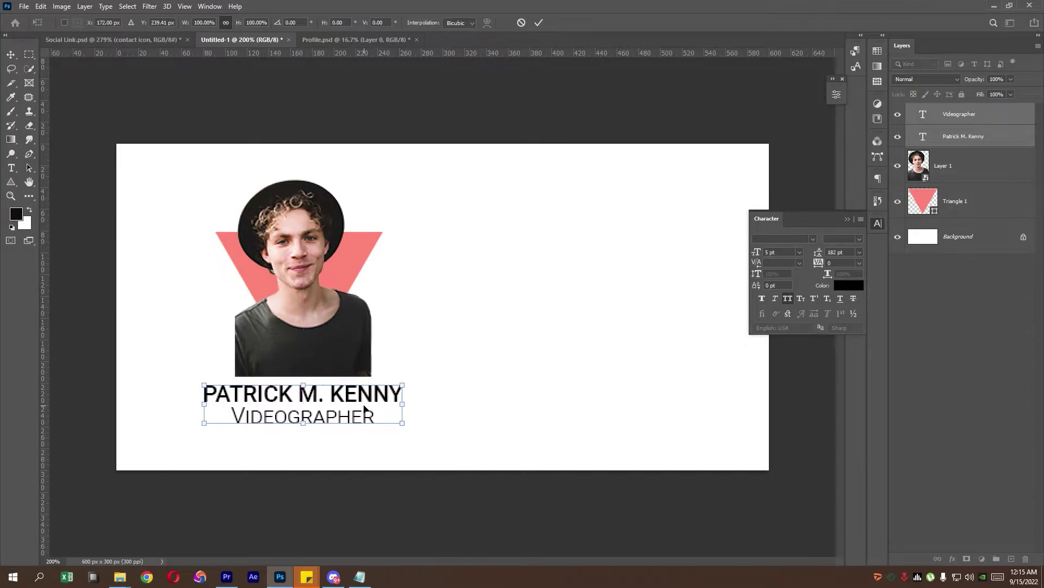
key(Return)
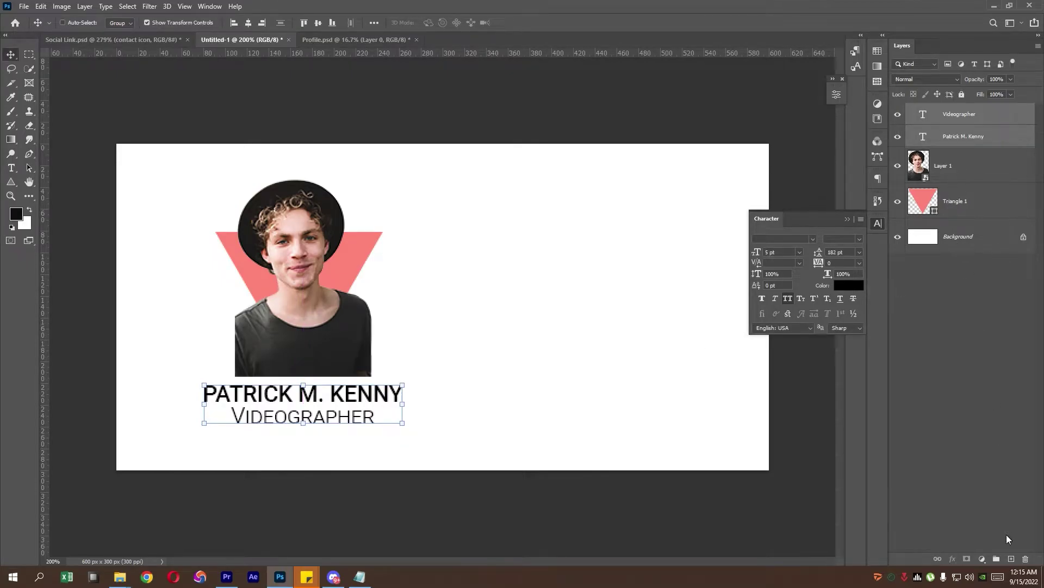
click(963, 234)
Step: Draw a thin black vertical bar with no stroke down from the top edge
click(1011, 558)
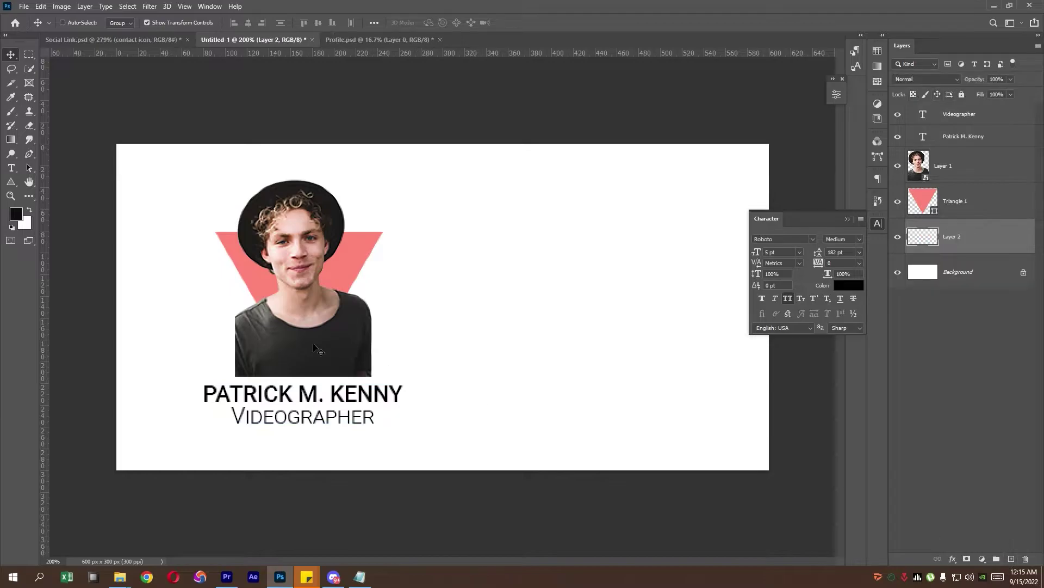
right_click(18, 180)
click(59, 183)
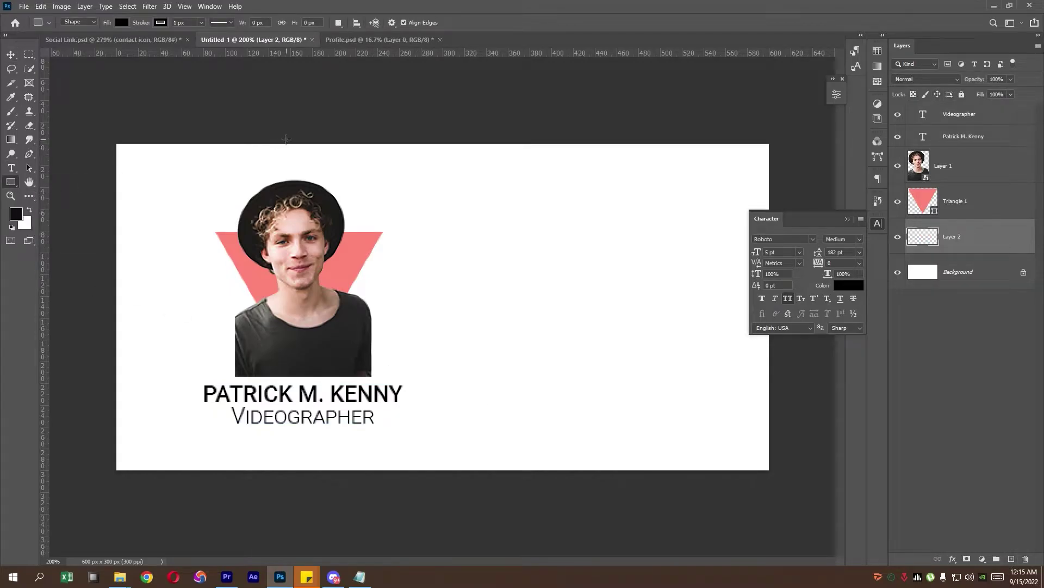
drag(288, 135, 290, 195)
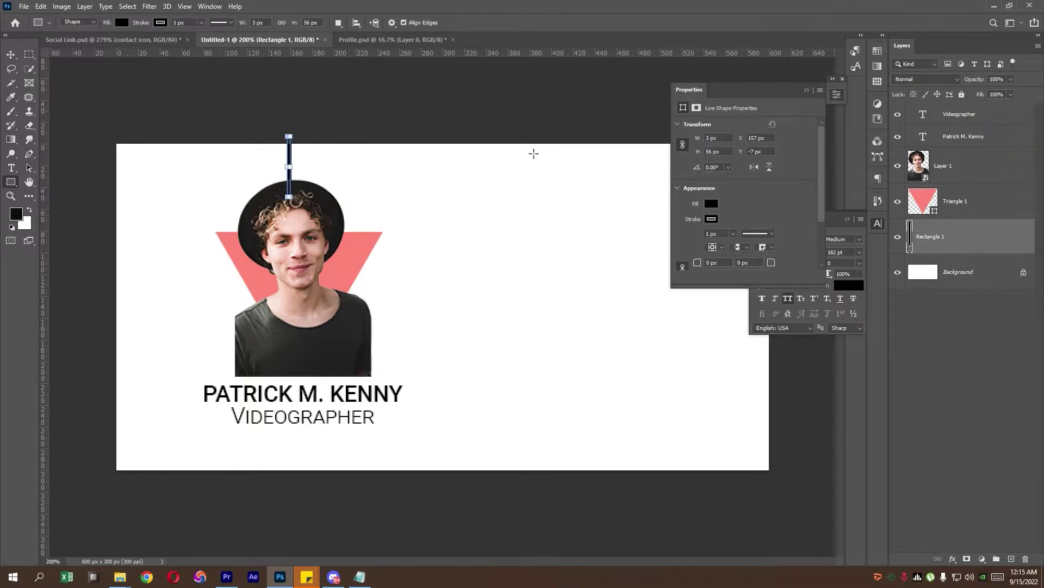
click(711, 219)
click(691, 243)
click(806, 89)
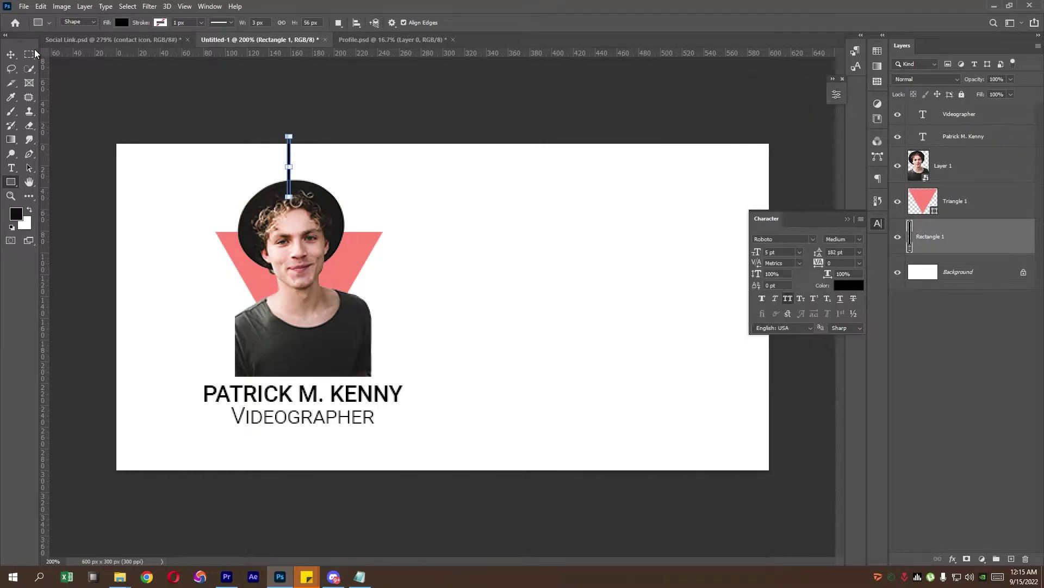
Step: Place a copy of the bar at the bottom edge below the title
key(v)
scroll(292, 166, up, 1)
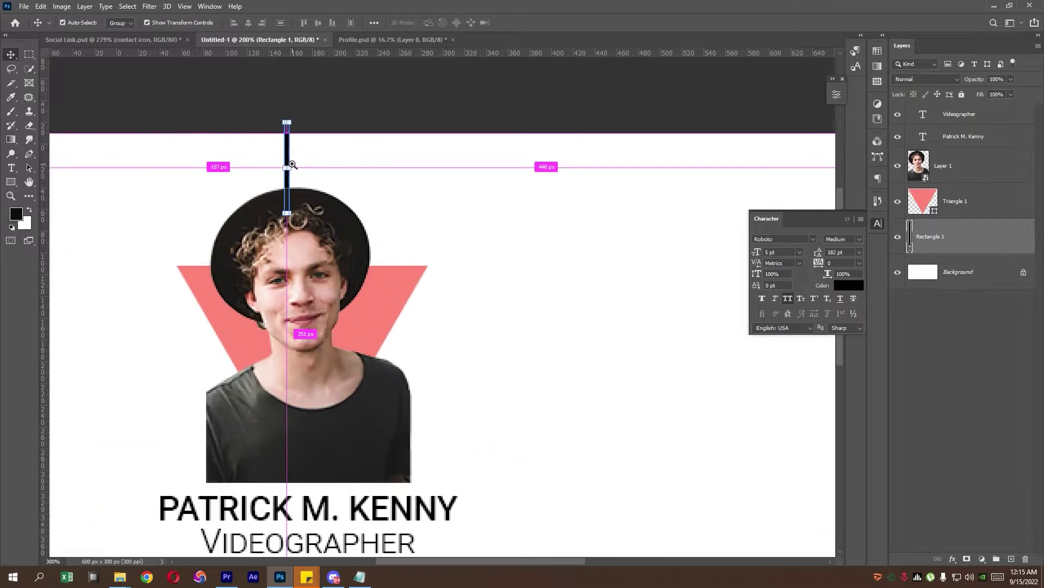
mouse_move(286, 181)
mouse_down()
mouse_move(296, 181)
mouse_move(332, 99)
mouse_move(295, 533)
mouse_move(311, 325)
mouse_up()
key(ctrl+1)
key(m)
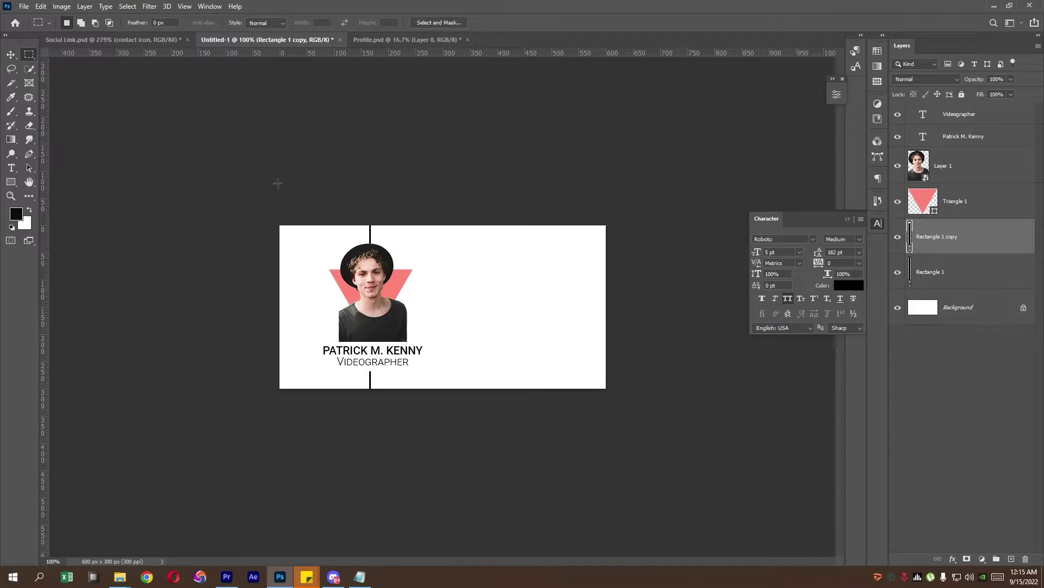
key(ctrl+plus)
key(v)
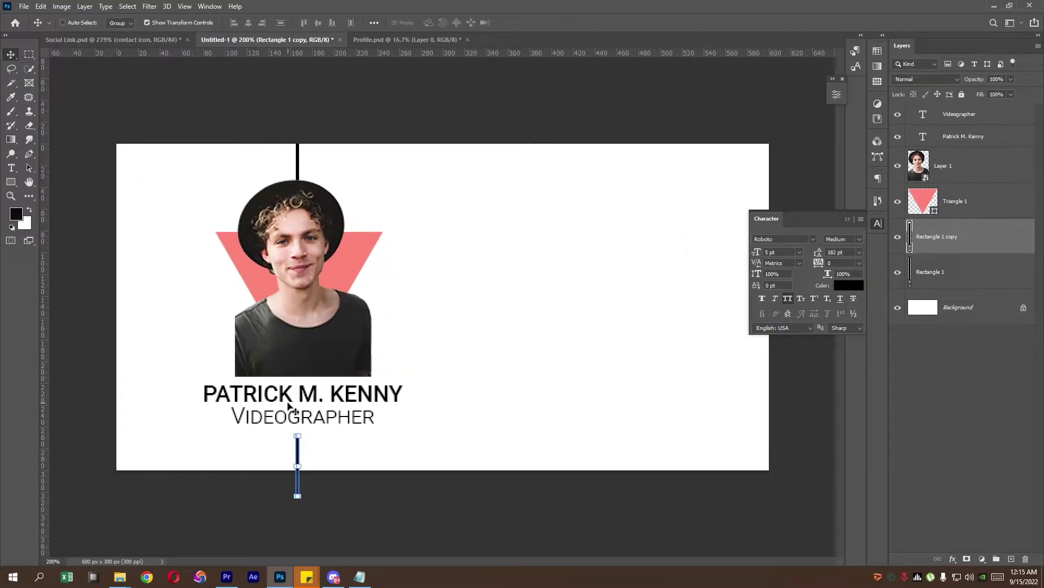
Step: Add guides along the four canvas edges and a vertical guide at about 305 px
click(951, 213)
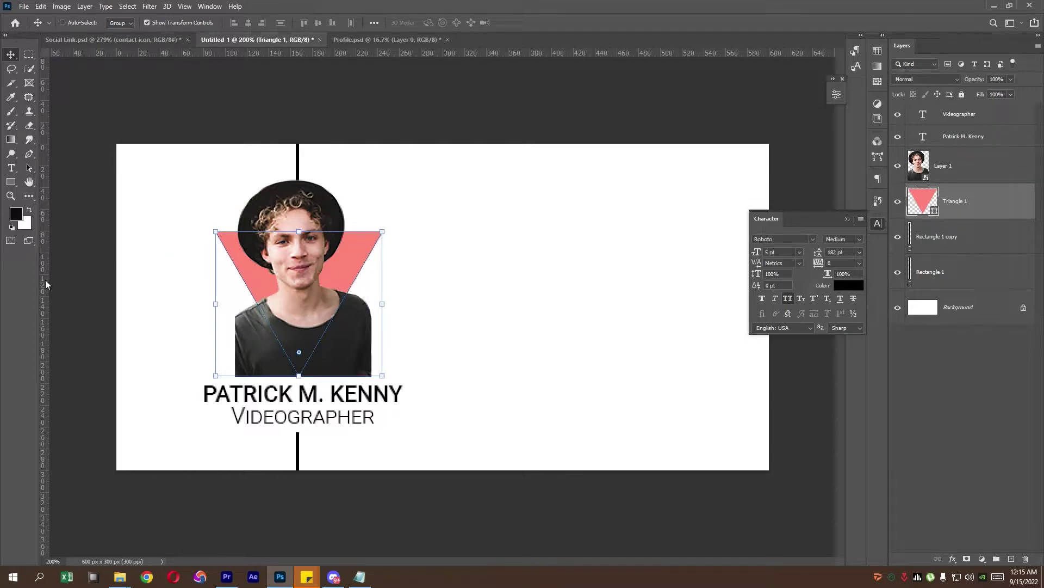
drag(46, 284, 116, 282)
drag(250, 53, 242, 143)
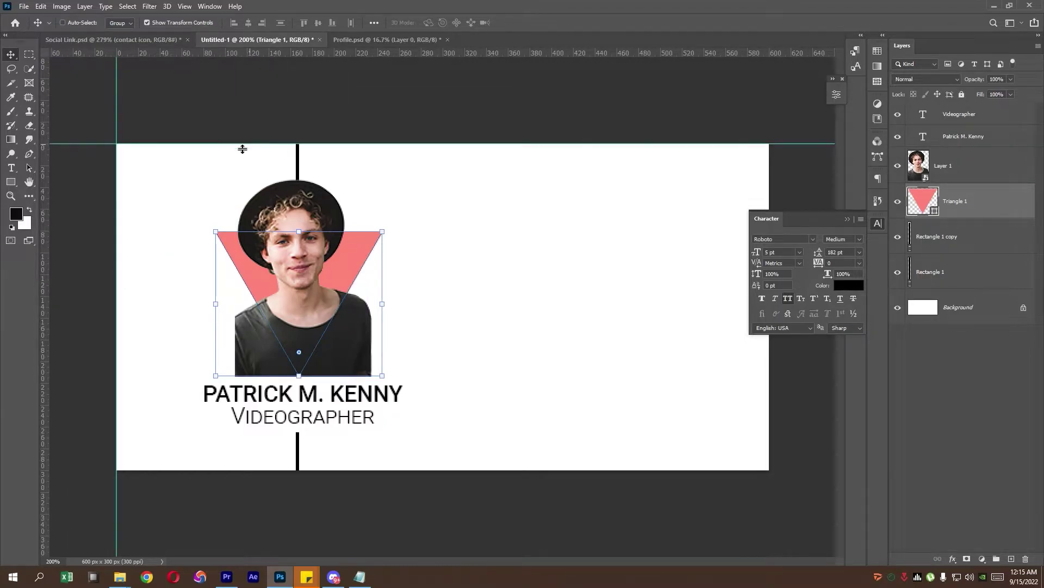
drag(40, 346, 768, 378)
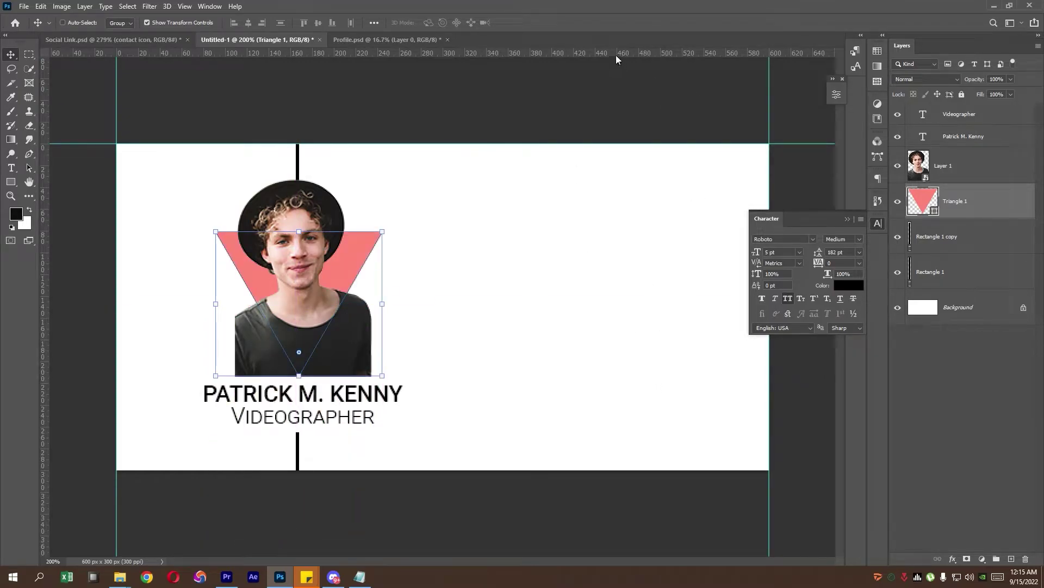
drag(617, 53, 618, 470)
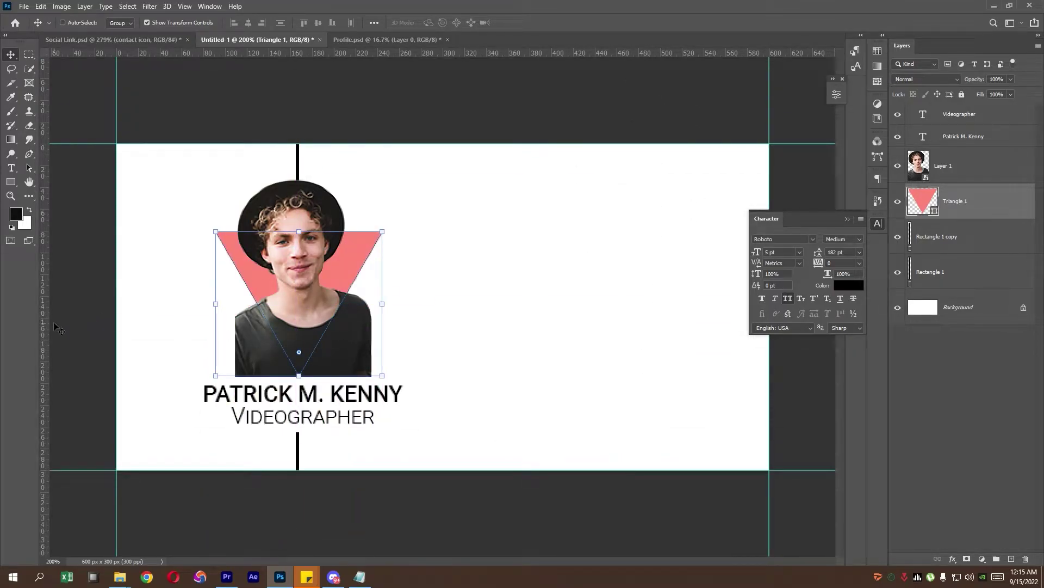
drag(44, 327, 456, 329)
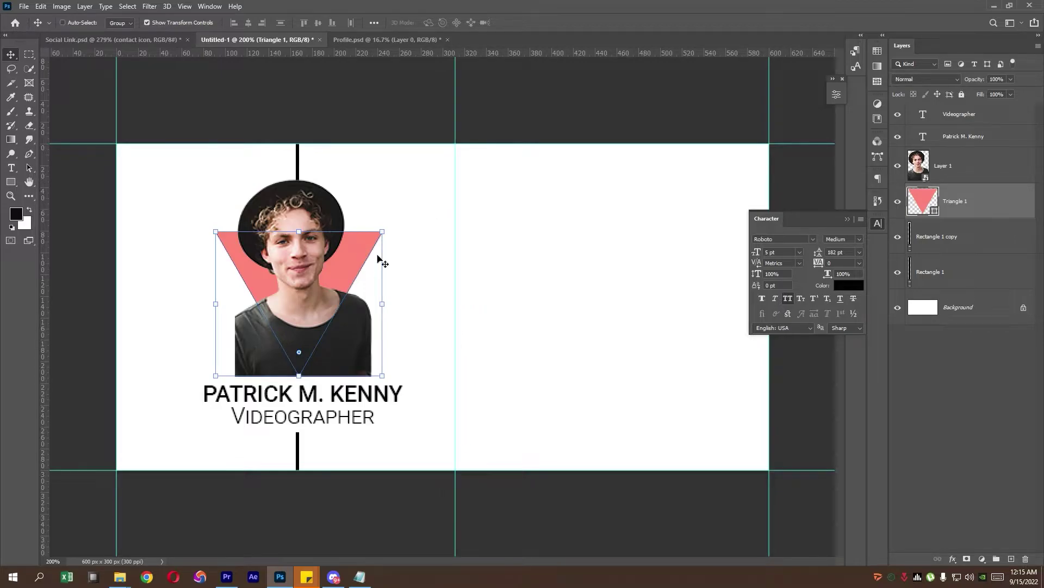
Step: Group all the card's layers into Group 1 and bring up Social Link.psd
click(966, 121)
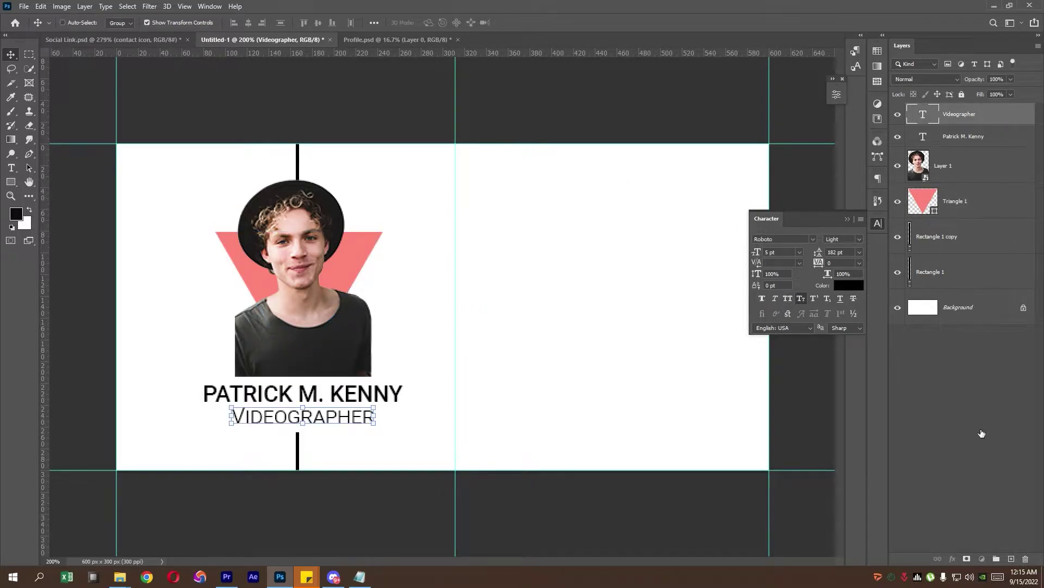
key(ctrl+alt+a)
key(ctrl+g)
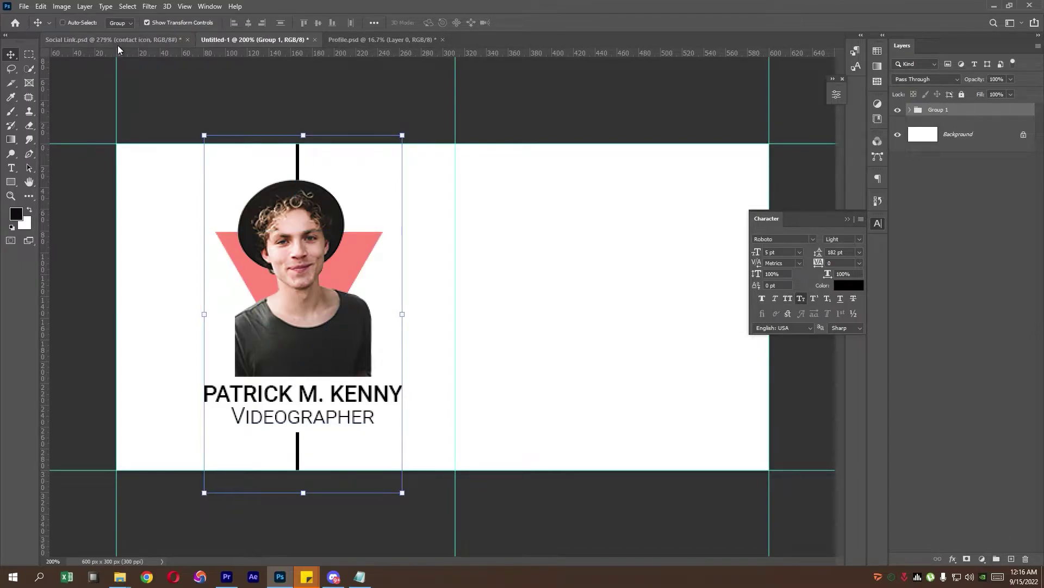
click(118, 43)
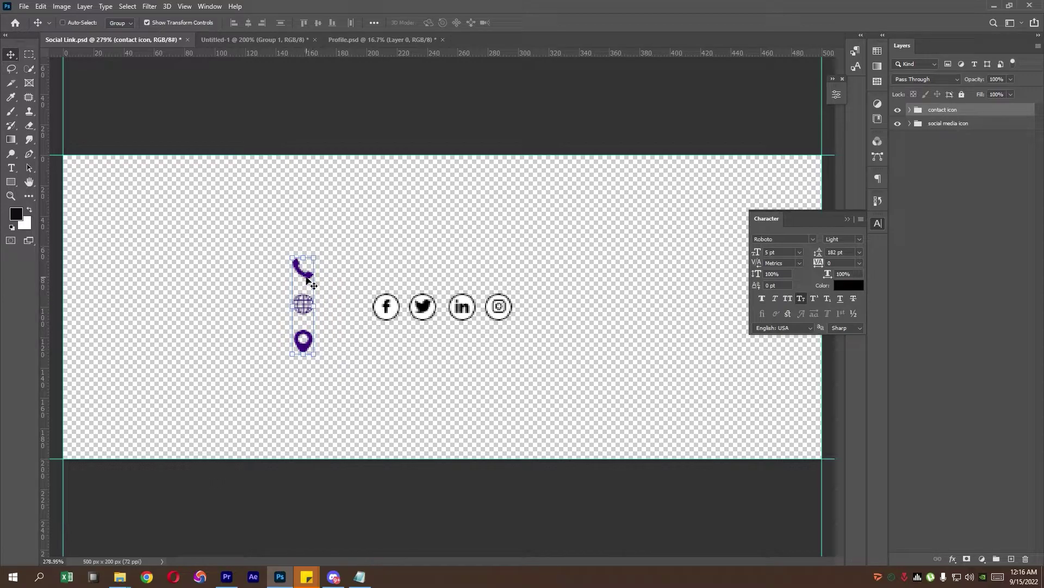
Step: Bring the phone, globe and location icon group into Untitled-1 and shrink it beside the centre guide
drag(308, 280, 307, 51)
click(291, 43)
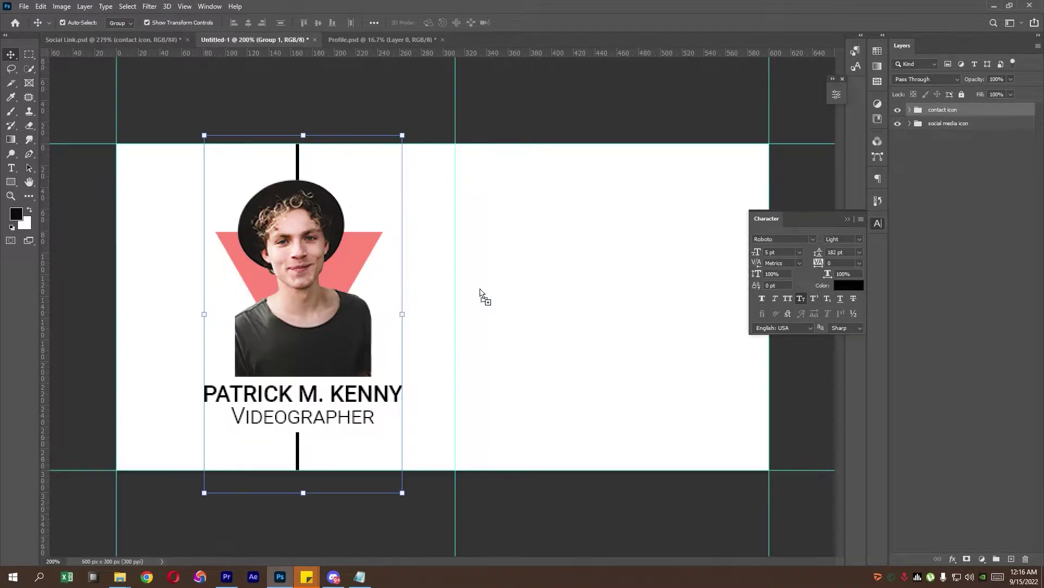
key(ctrl+v)
key(ctrl+t)
mouse_move(506, 343)
mouse_down()
mouse_move(536, 361)
mouse_move(468, 346)
mouse_up()
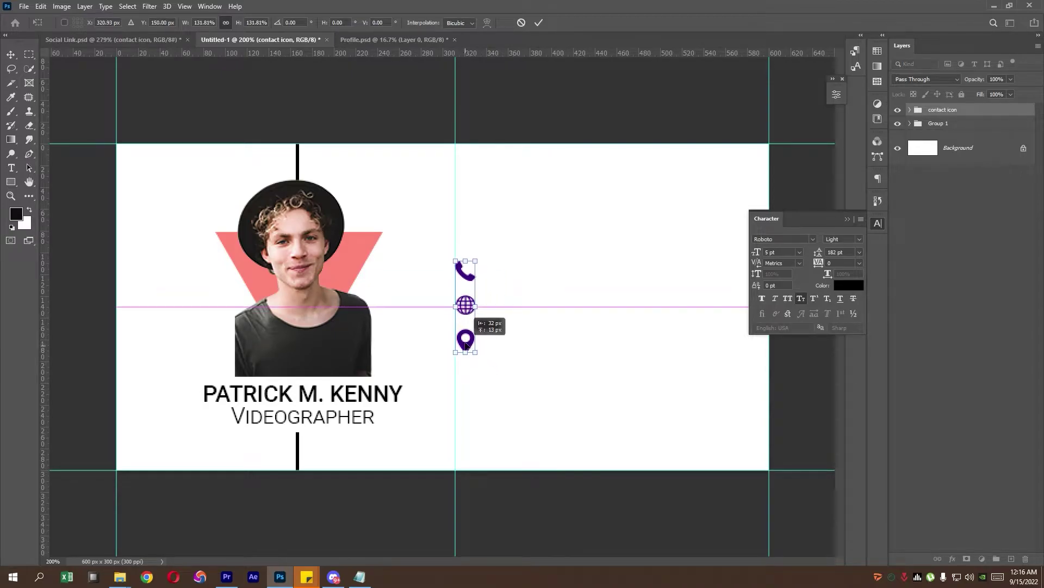
key(Return)
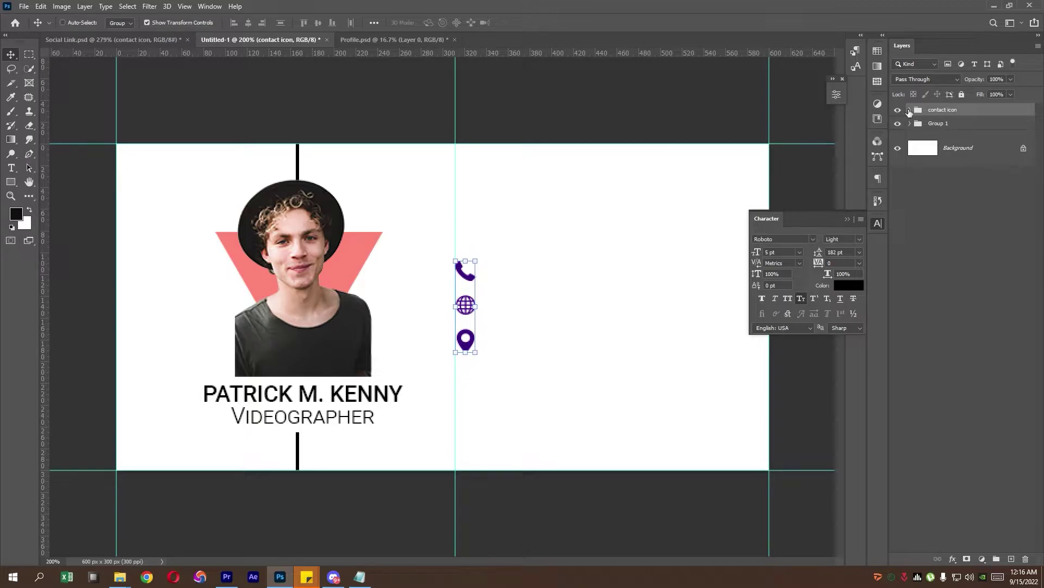
click(909, 110)
Step: Add a text layer by the phone icon holding the phone number copied from the notes
click(977, 136)
click(11, 167)
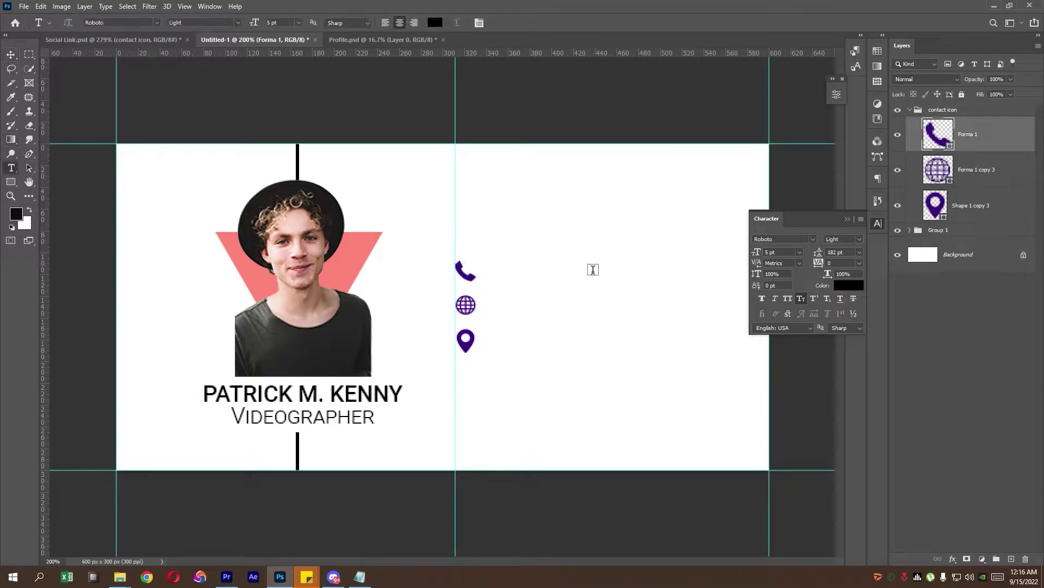
click(513, 275)
click(360, 576)
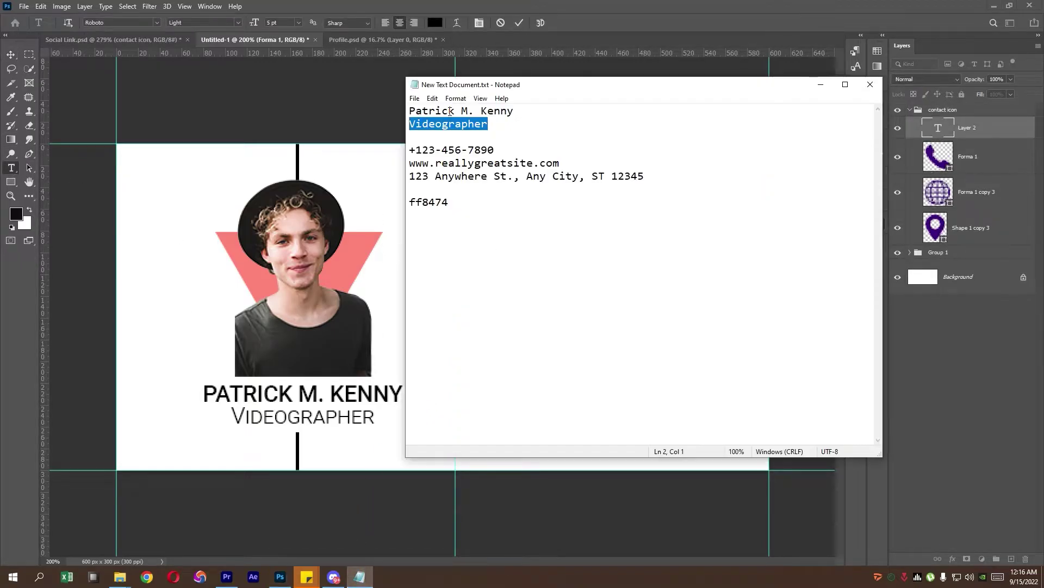
drag(409, 150, 493, 150)
right_click(469, 151)
click(487, 185)
key(alt+Tab)
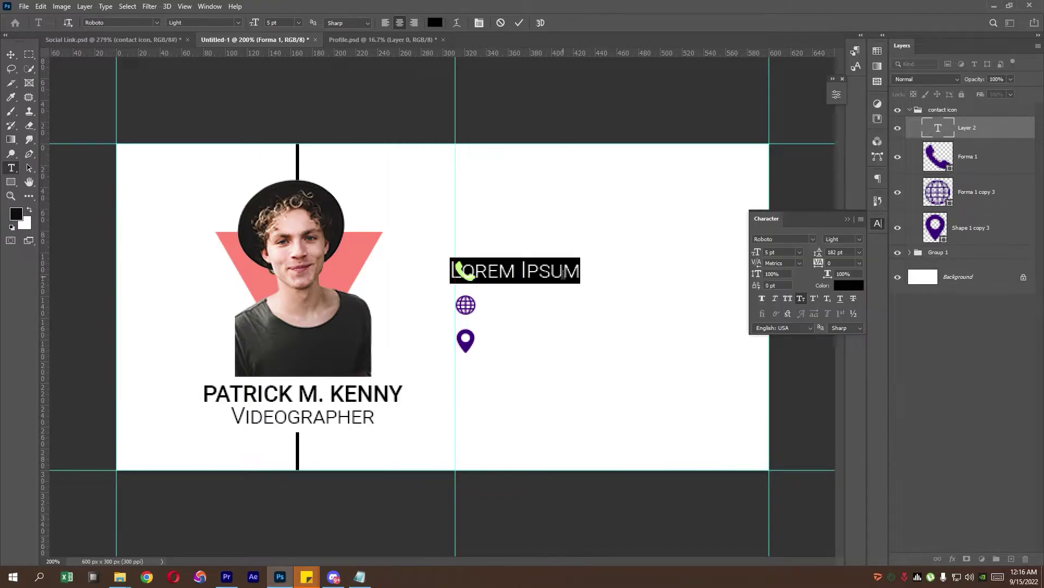
right_click(563, 273)
click(588, 315)
key(ctrl+Return)
Step: Set the phone number text to 3.5 pt and place it right of the phone icon
key(v)
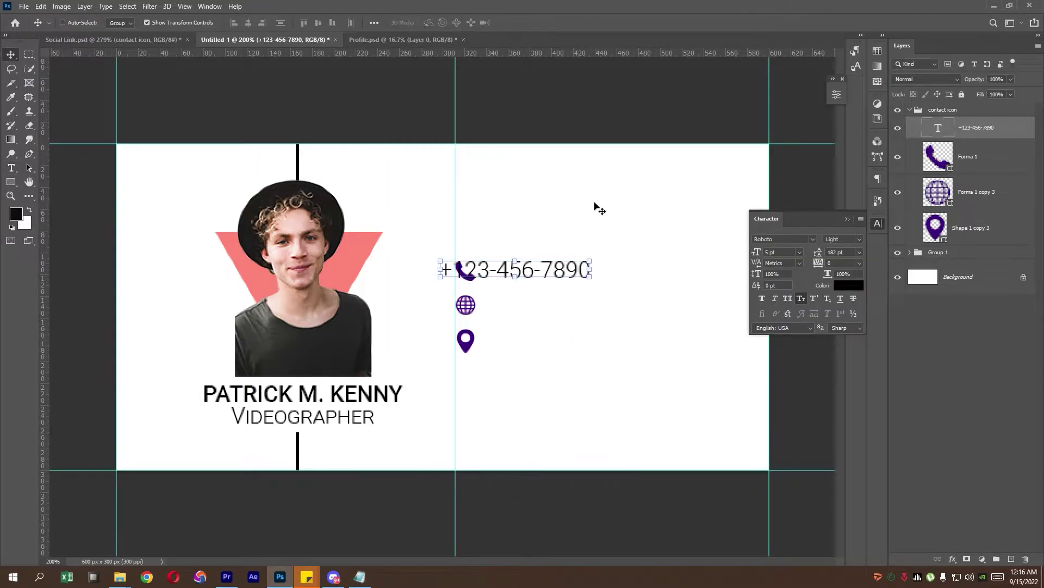
click(776, 252)
text(.5)
key(Return)
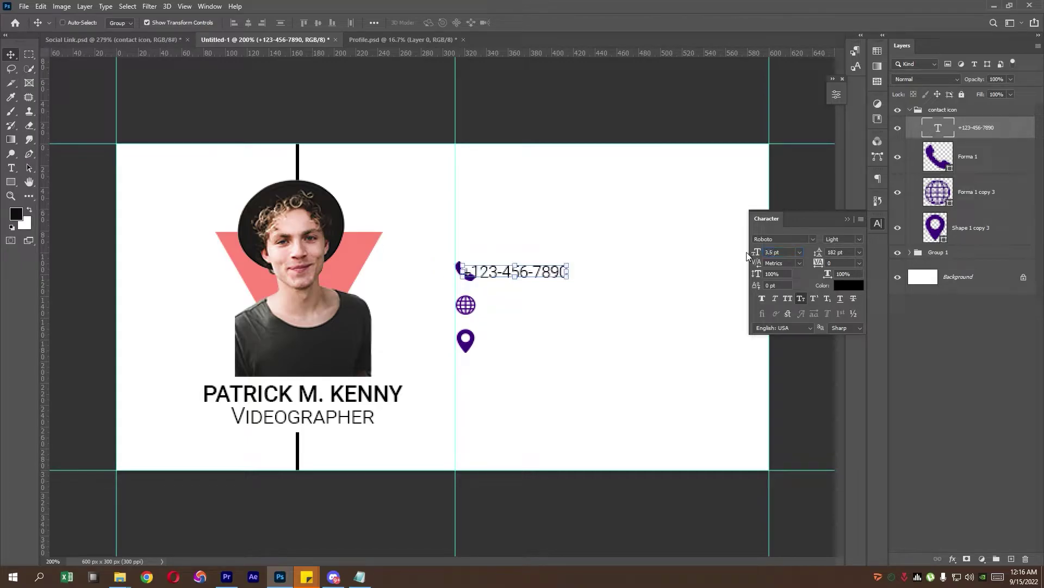
mouse_move(539, 274)
mouse_down()
mouse_move(564, 270)
mouse_move(469, 221)
mouse_up()
scroll(550, 272, up, 1)
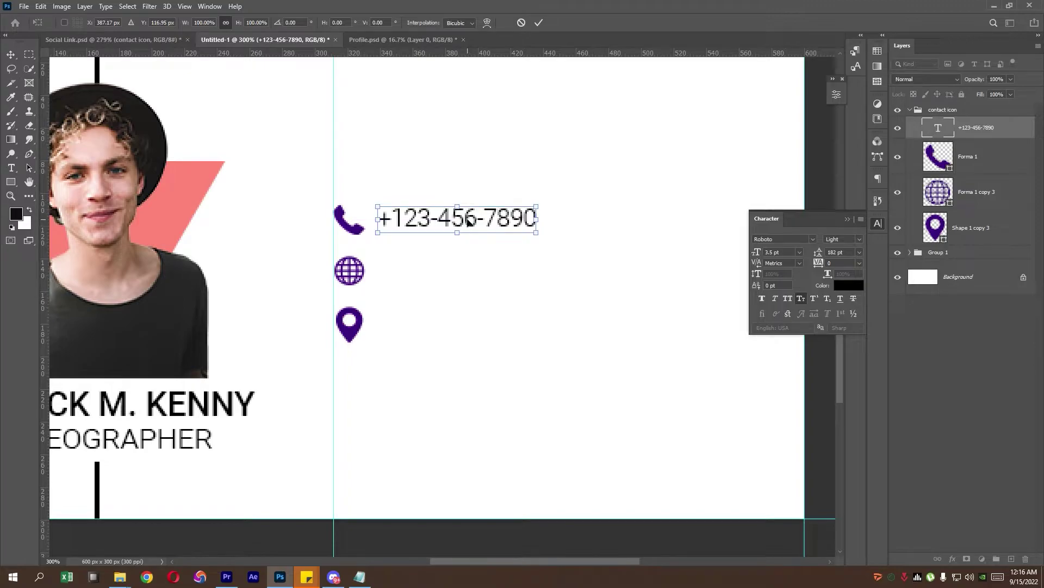
key(Right)
key(Right)
key(Right)
key(Return)
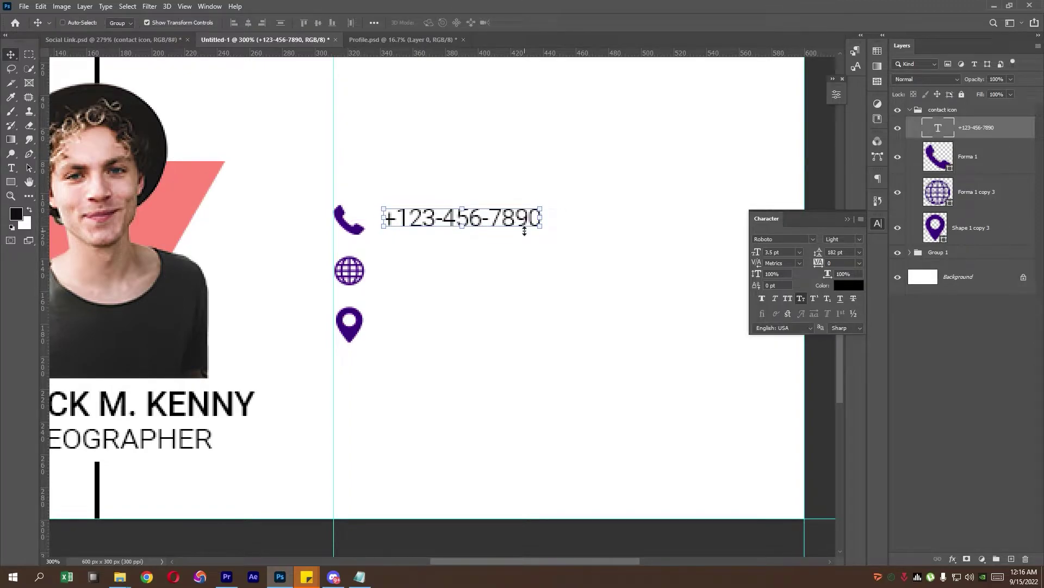
Step: Duplicate the phone text layer and replace its contents with the website URL from the notes
drag(525, 231, 525, 231)
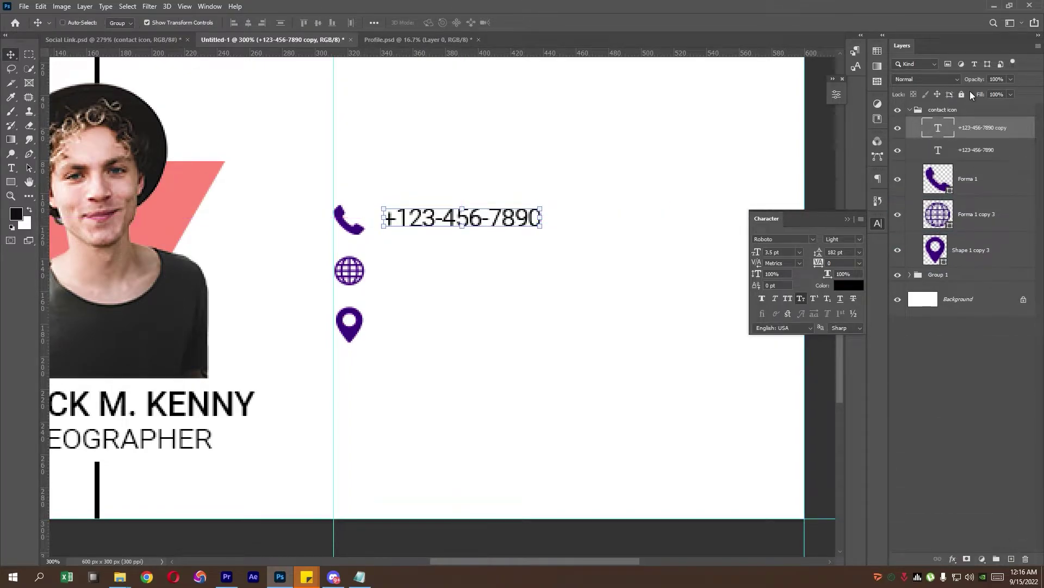
drag(980, 128, 987, 222)
click(360, 577)
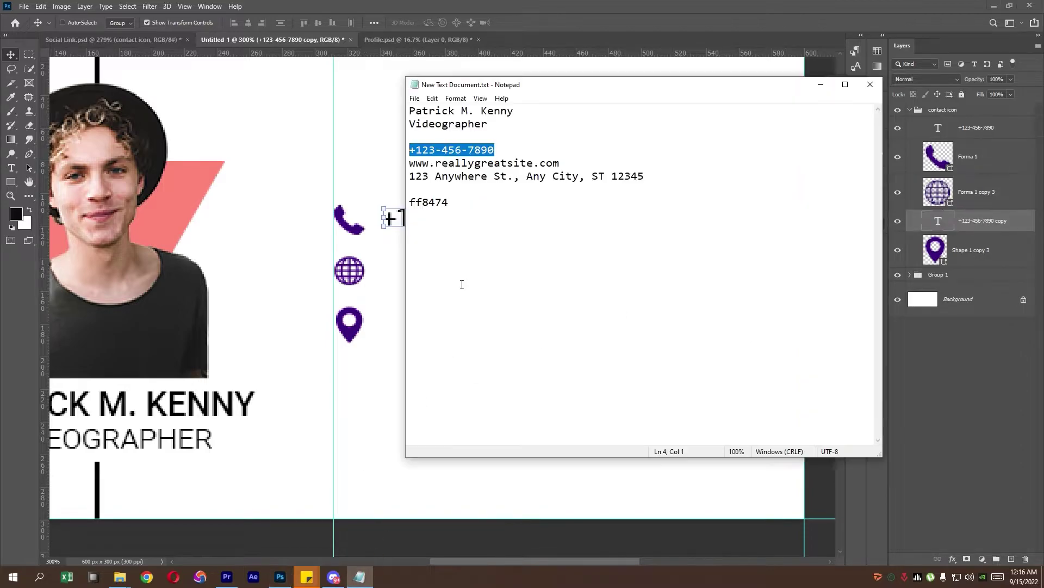
drag(563, 162, 409, 162)
right_click(466, 164)
click(489, 199)
click(903, 240)
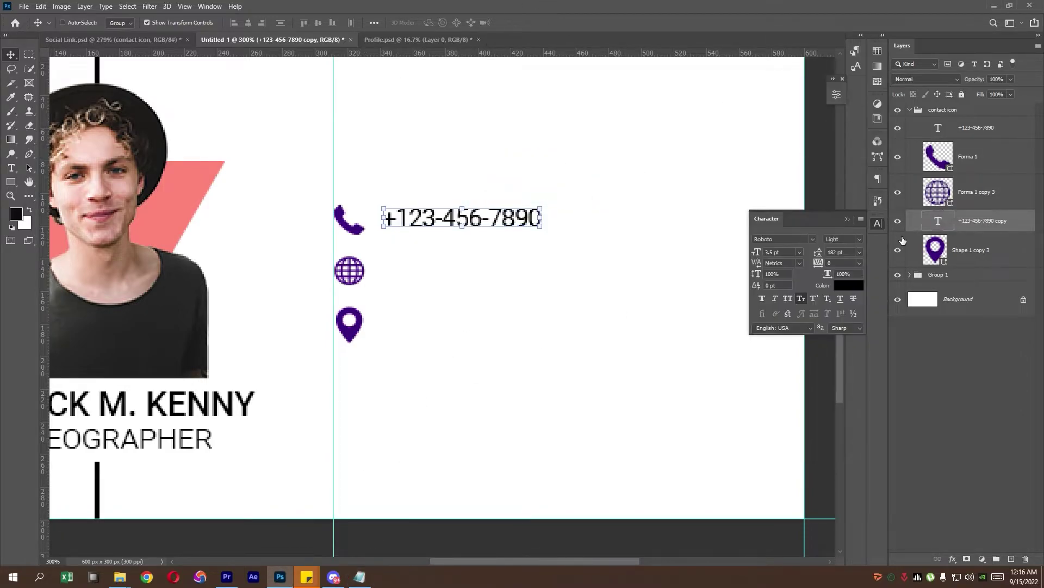
double_click(939, 220)
key(ctrl+v)
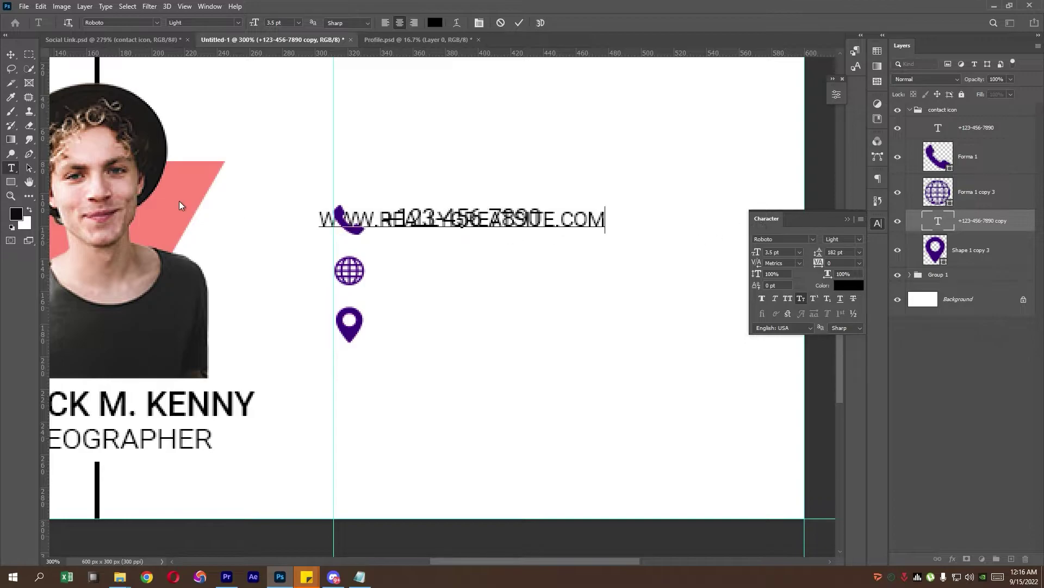
click(10, 55)
Step: Move the website text beside the globe icon
key(ctrl+t)
drag(524, 223, 592, 274)
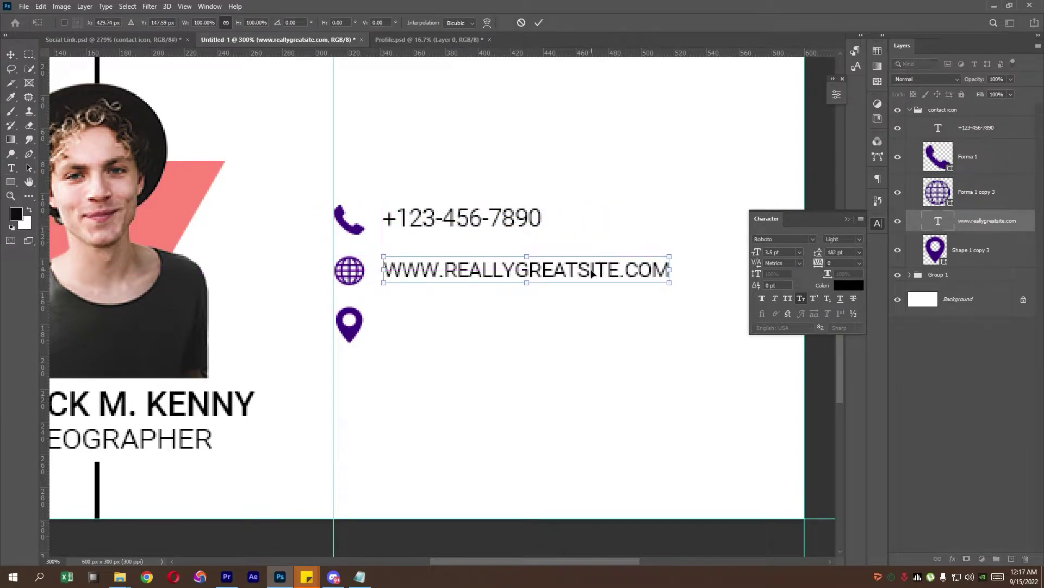
key(Return)
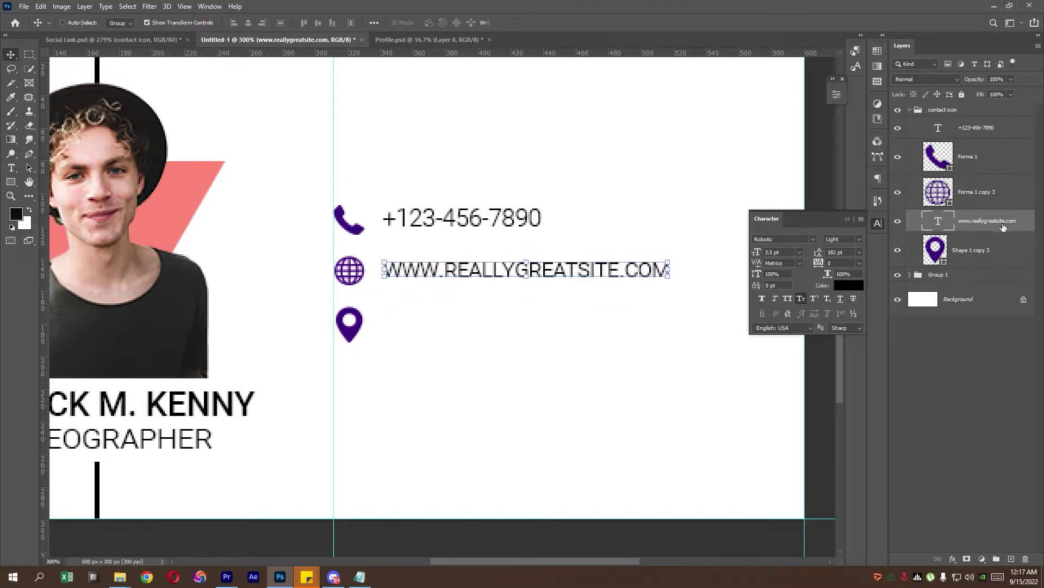
Step: Duplicate the website text and place the copy beside the location pin
drag(1004, 227, 957, 263)
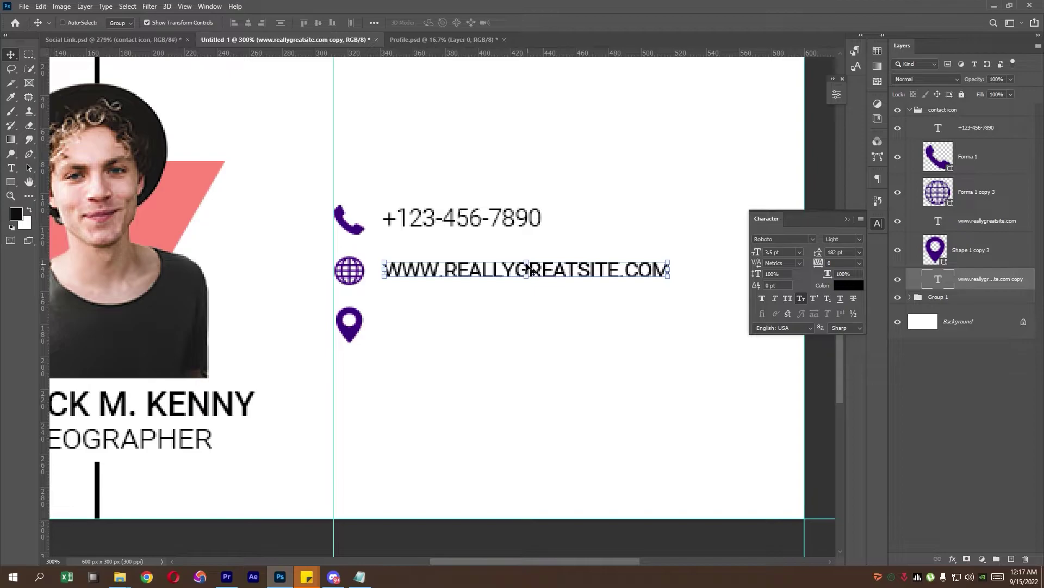
key(ctrl+t)
drag(526, 259, 551, 326)
key(Down)
key(Down)
key(Return)
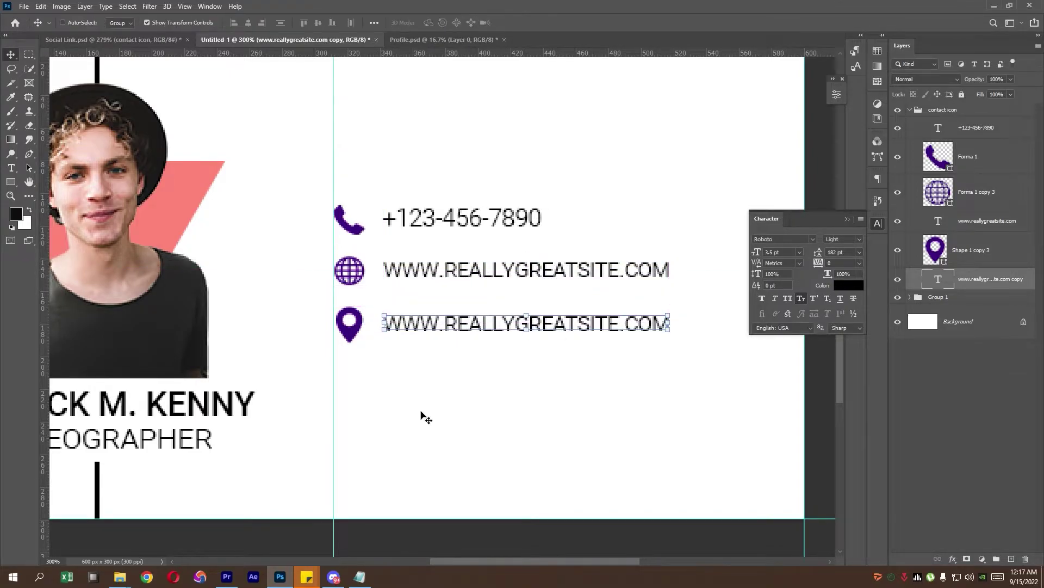
click(359, 577)
Step: Replace the website copy by the pin with the street address from the notes and align it
drag(409, 176, 644, 175)
right_click(609, 184)
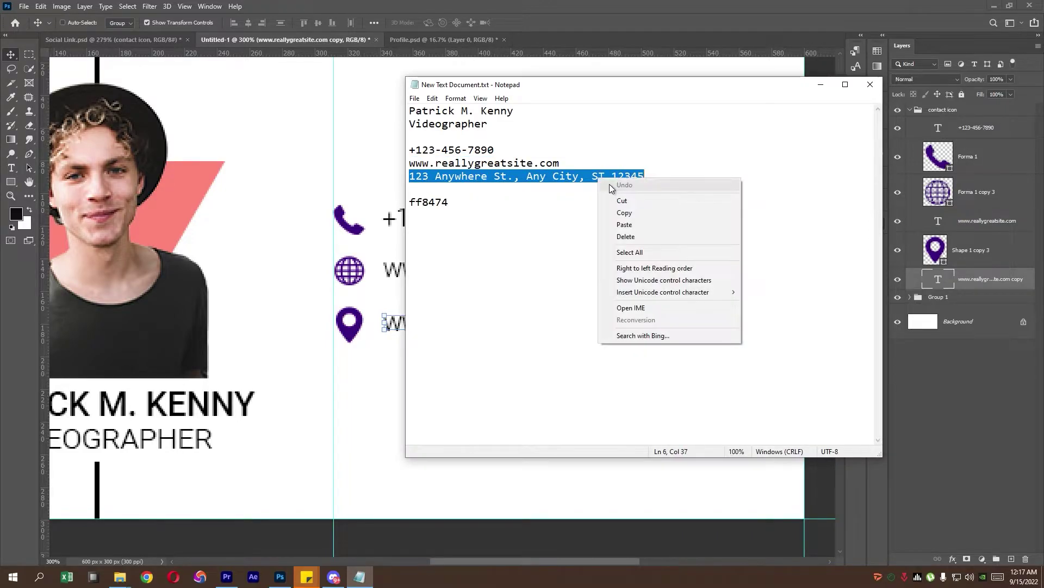
click(625, 212)
click(908, 292)
double_click(938, 279)
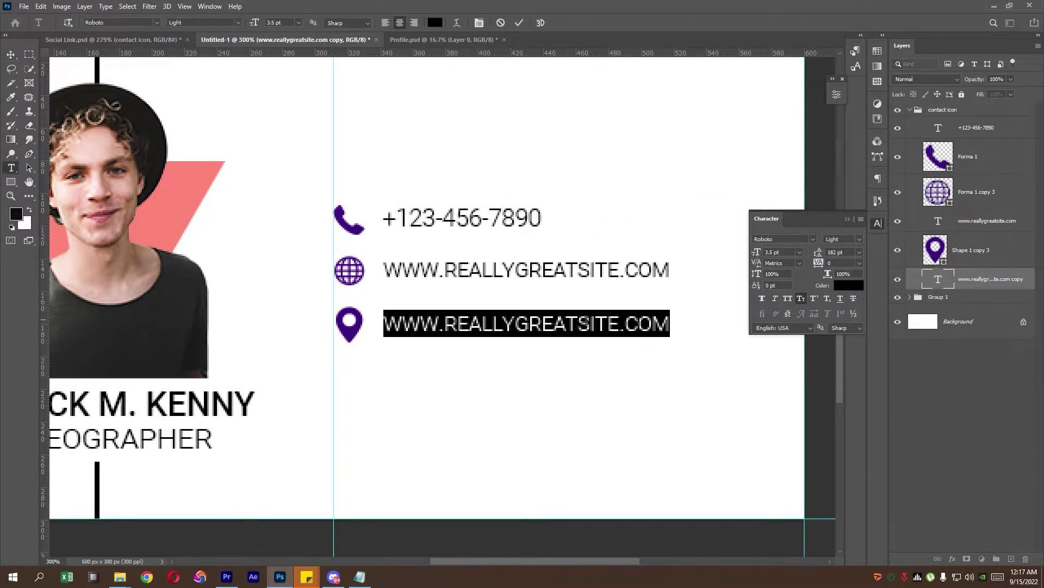
right_click(556, 320)
click(615, 366)
click(11, 54)
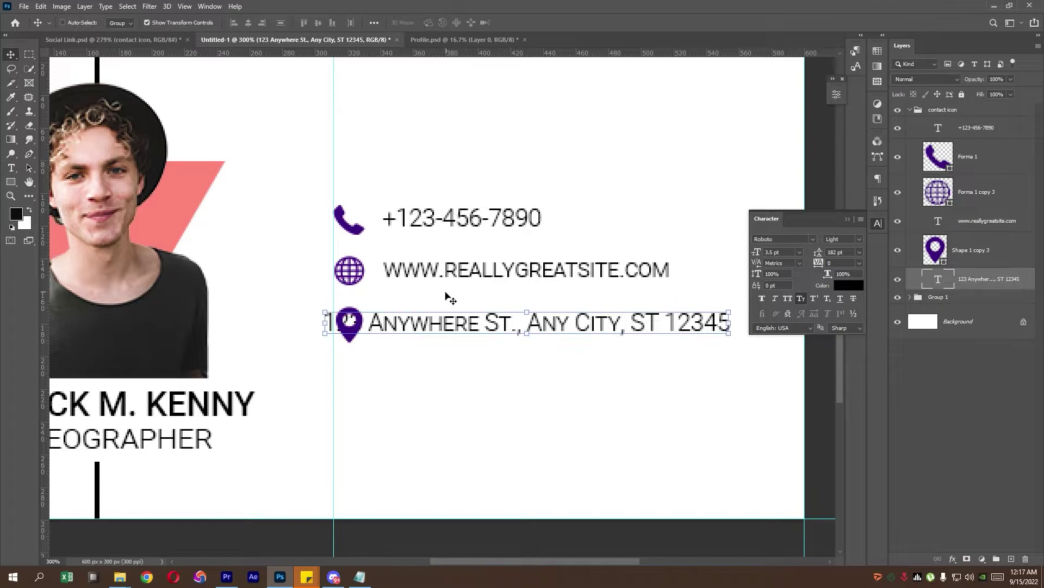
key(ctrl+t)
drag(464, 325, 532, 329)
key(Return)
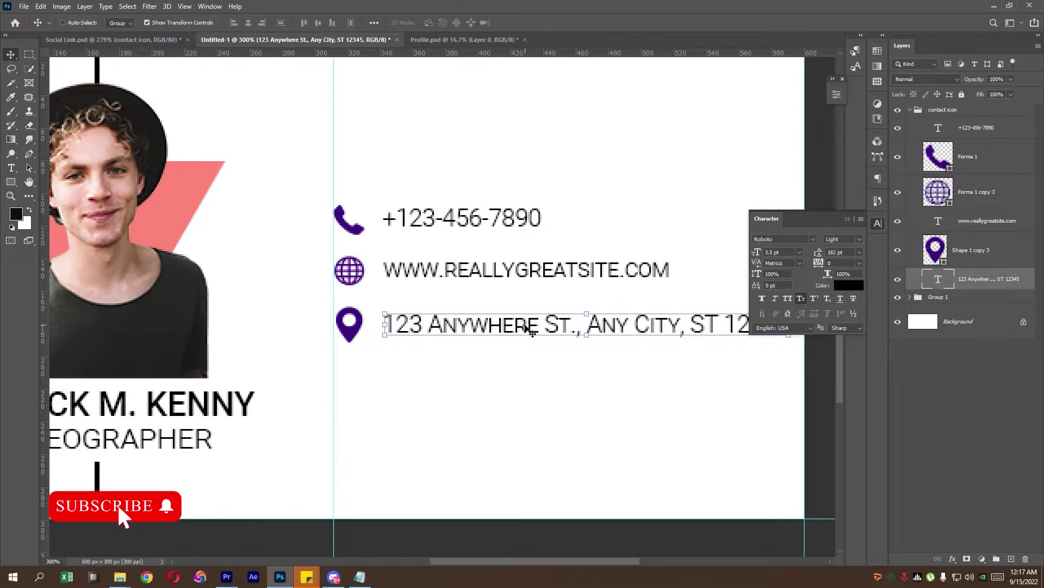
key(ctrl+minus)
key(ctrl+minus)
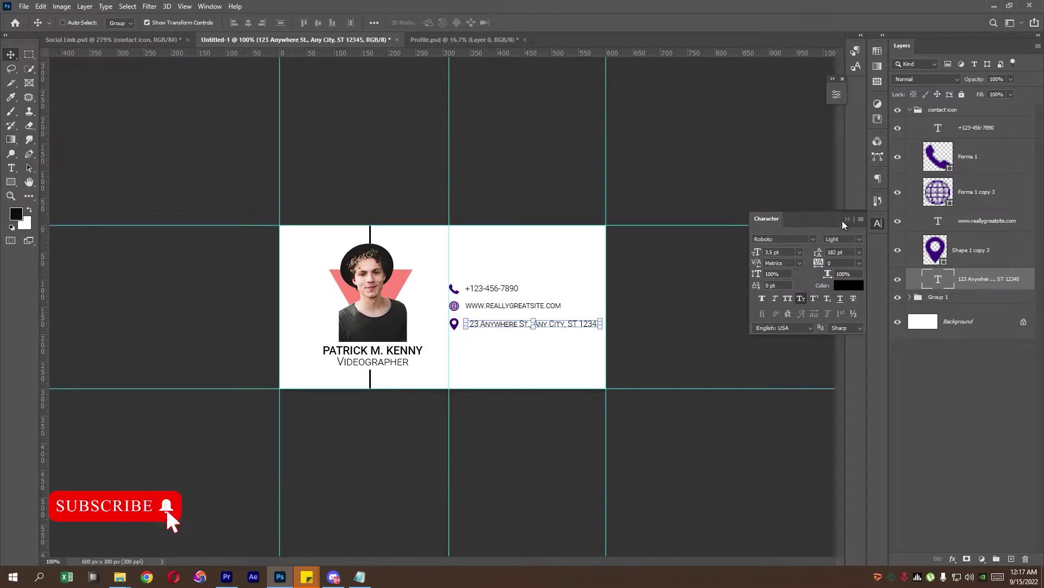
Step: Turn off Small Caps on the address, website and phone number text layers
click(845, 220)
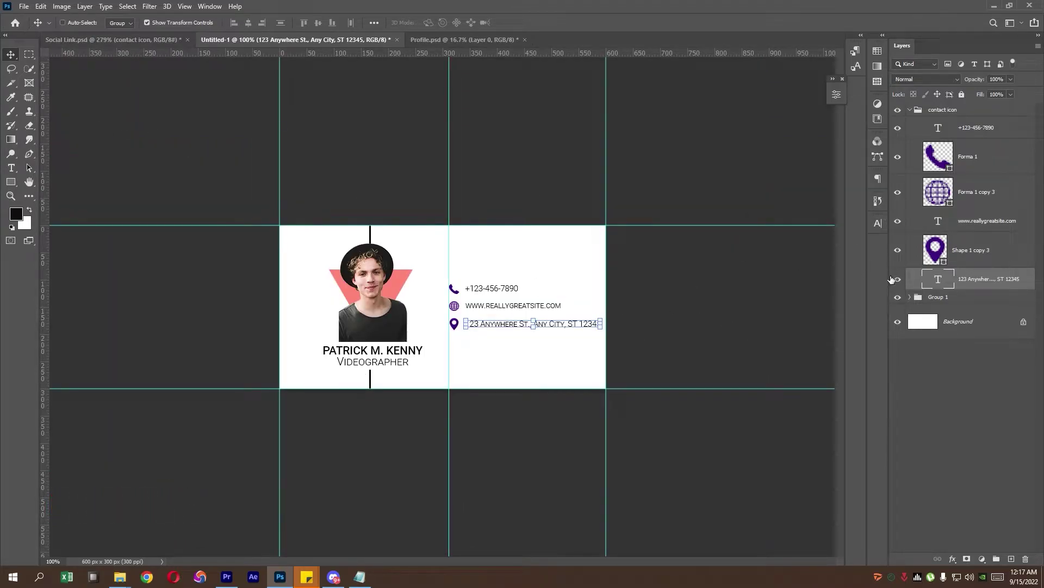
click(877, 223)
click(803, 299)
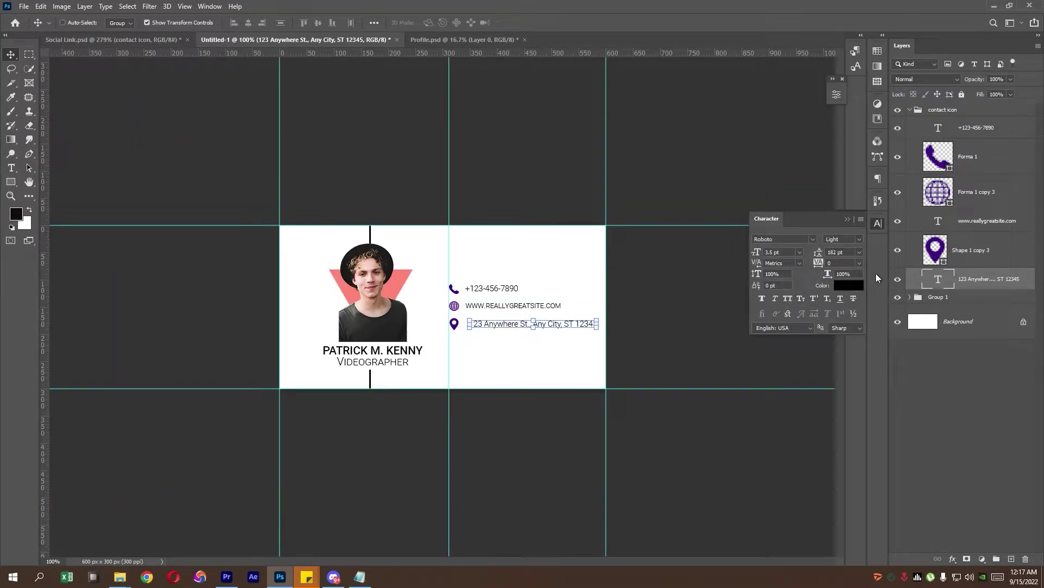
click(957, 228)
click(800, 299)
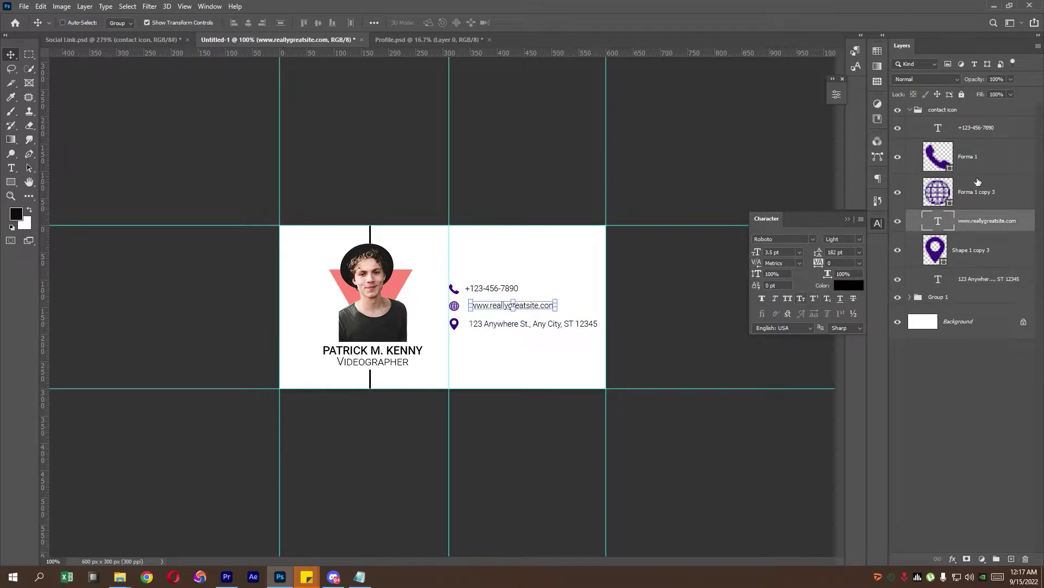
click(982, 130)
click(801, 299)
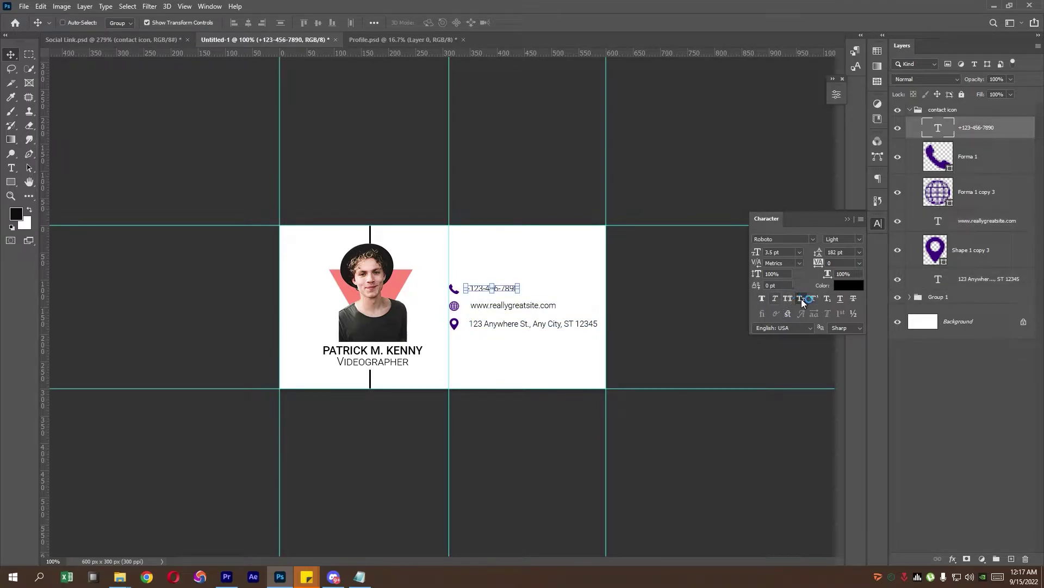
click(847, 220)
key(ctrl+plus)
Step: Shift the website and address text left and lower the pin icon with its address
click(989, 225)
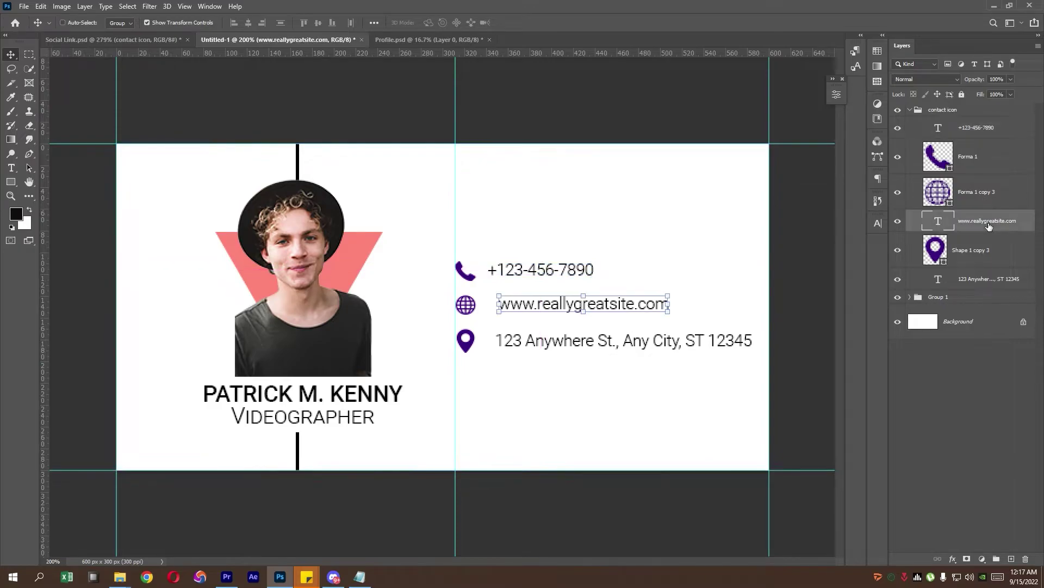
drag(668, 303, 659, 304)
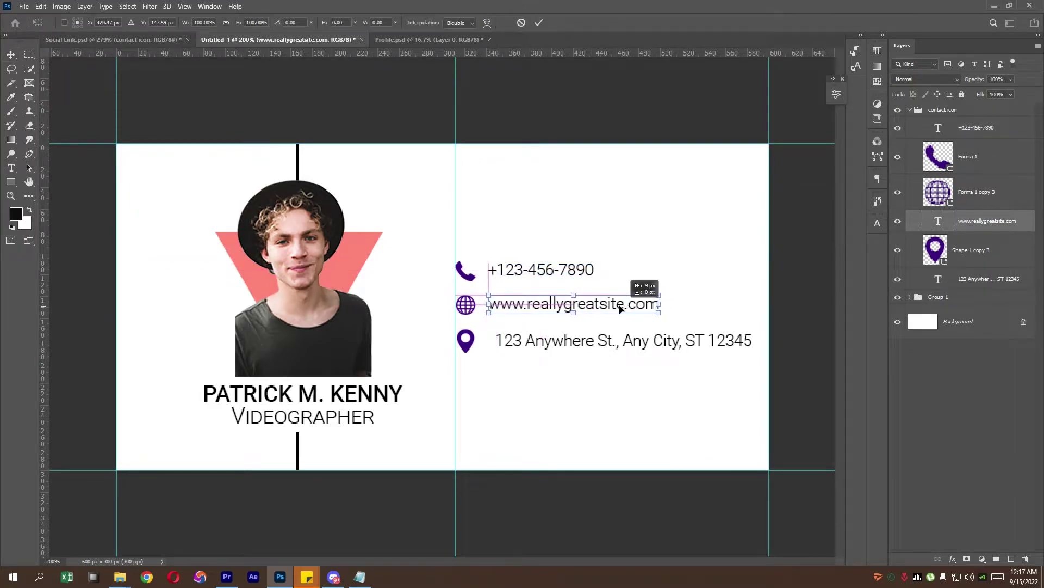
click(982, 279)
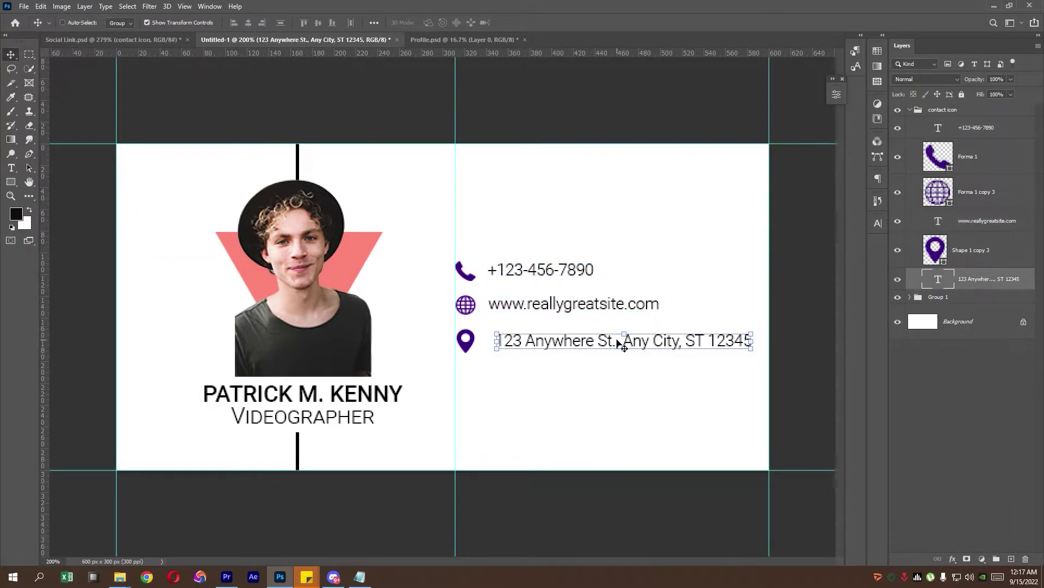
drag(661, 351, 653, 352)
key(Return)
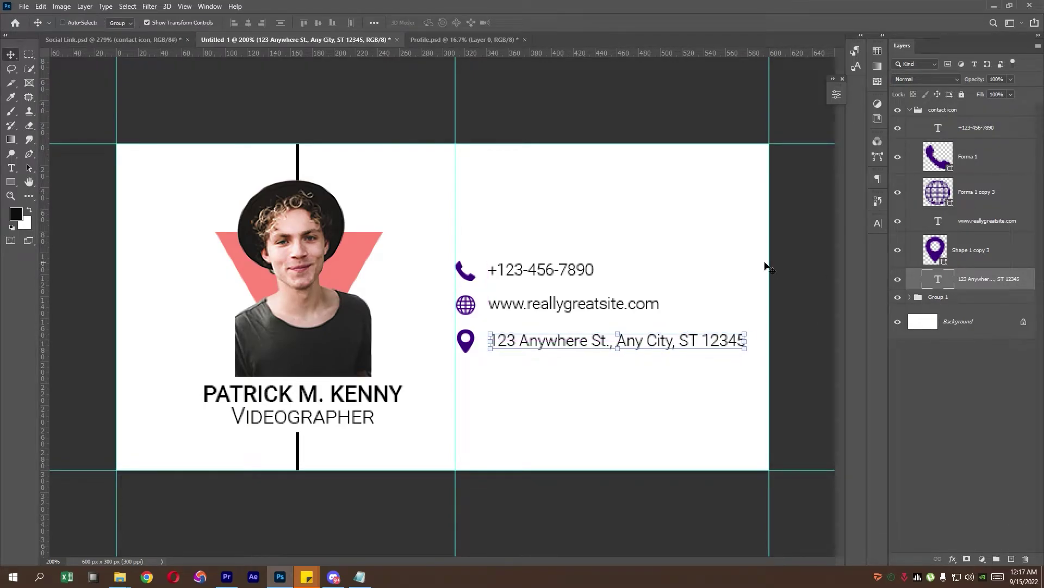
click(966, 251)
ctrl+click(971, 278)
drag(625, 333, 625, 336)
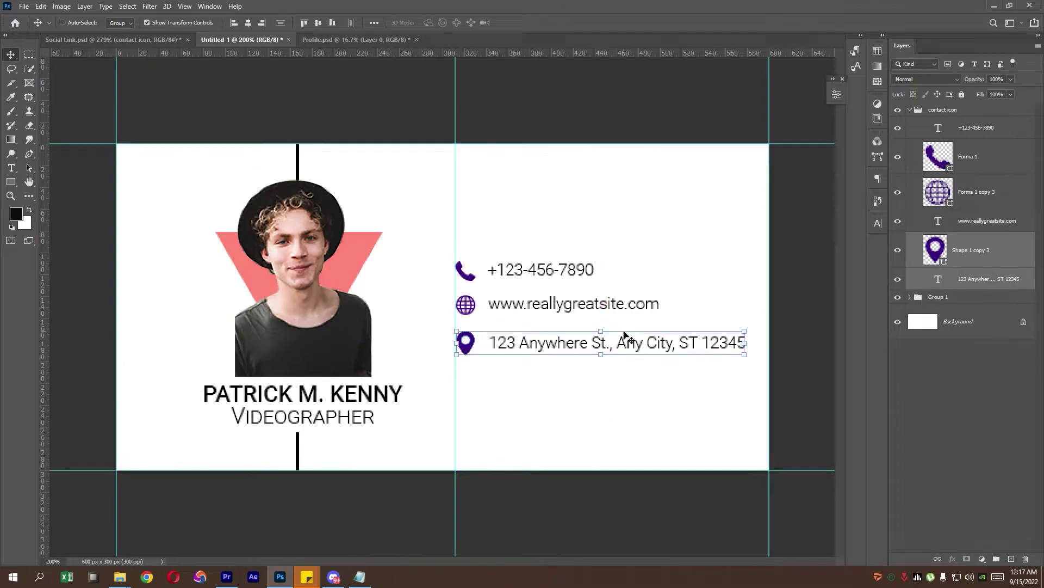
key(Down)
key(Down)
key(Down)
Step: Nudge the phone icon and phone number into place alongside the globe and pin icons
click(971, 159)
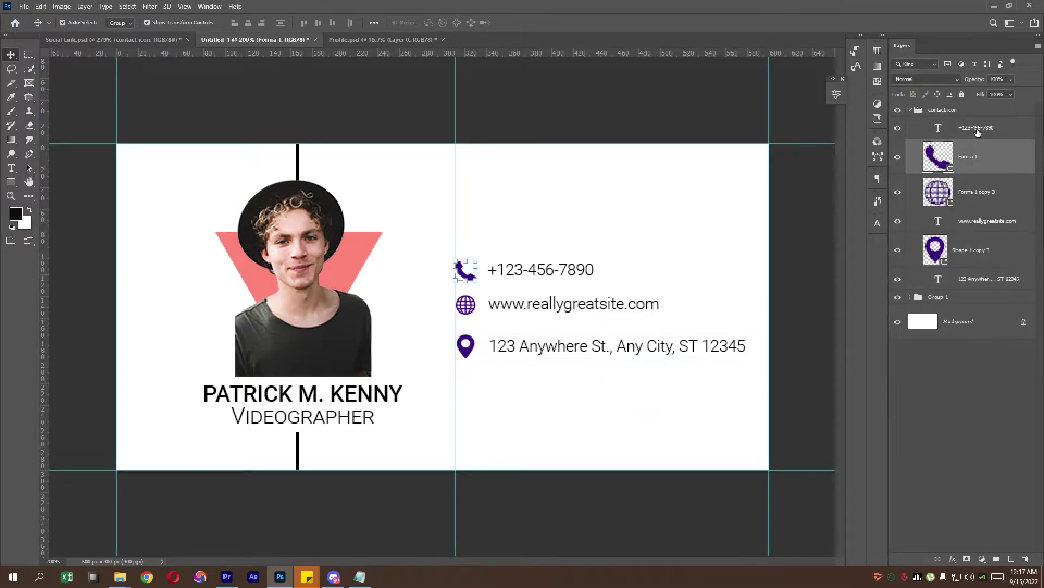
ctrl+click(977, 129)
key(Up)
key(Up)
key(Up)
key(Up)
key(Up)
key(Up)
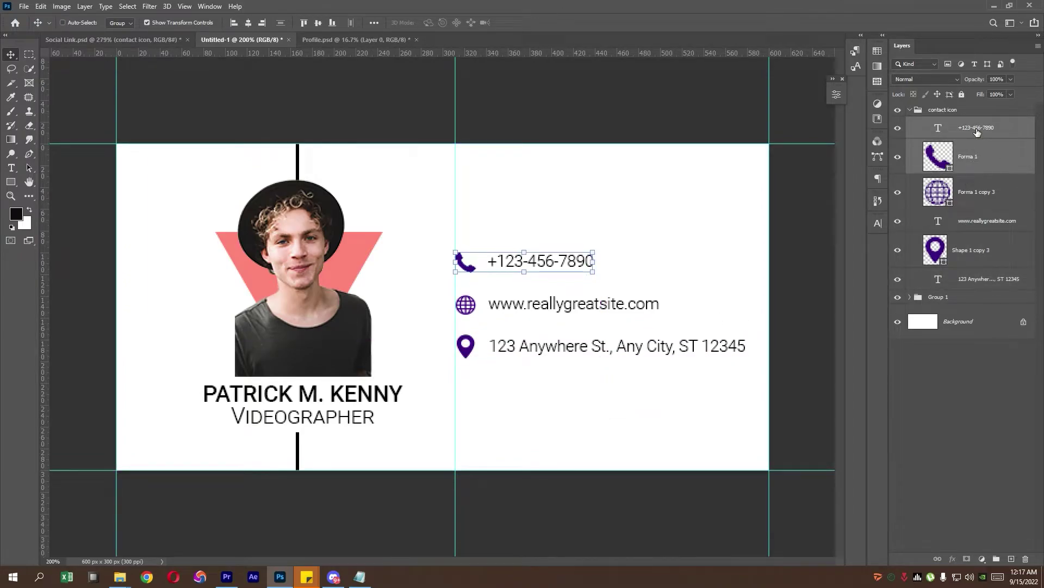
key(Down)
key(Down)
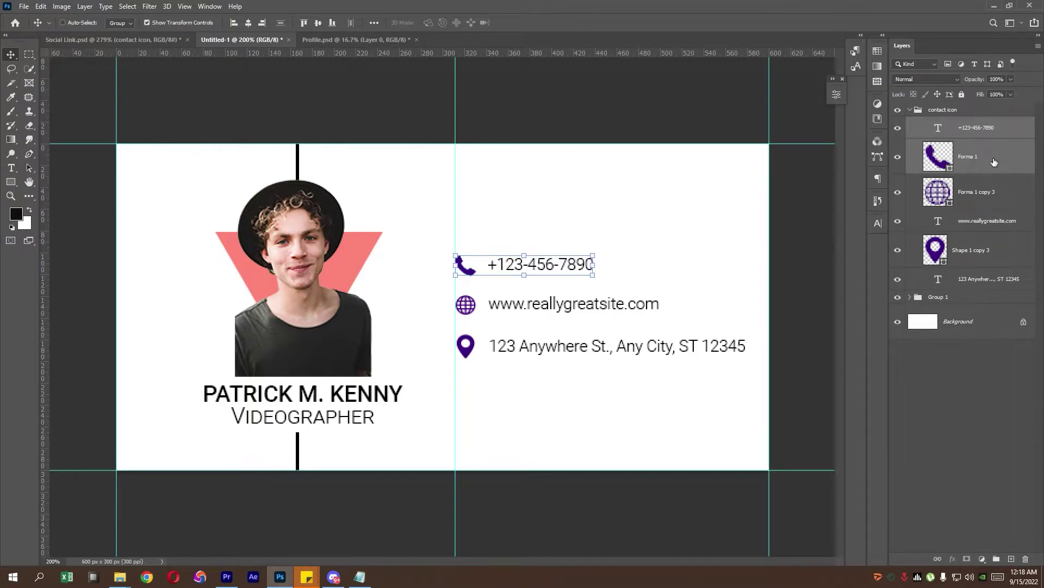
click(994, 162)
ctrl+click(974, 192)
ctrl+click(971, 250)
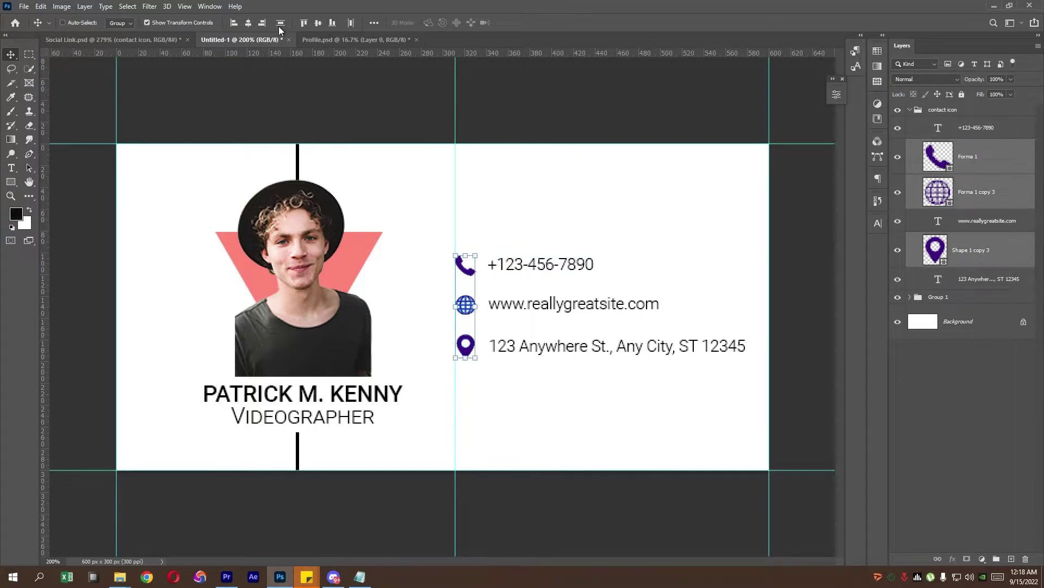
Step: Align vertical centres of each icon with its text: phone, website and address
click(971, 157)
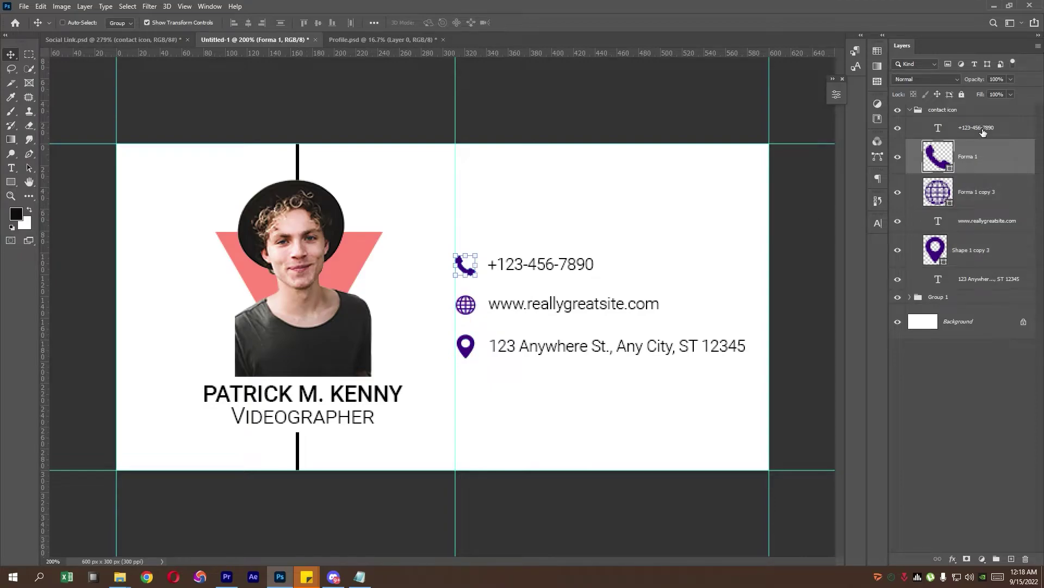
ctrl+click(978, 129)
click(318, 22)
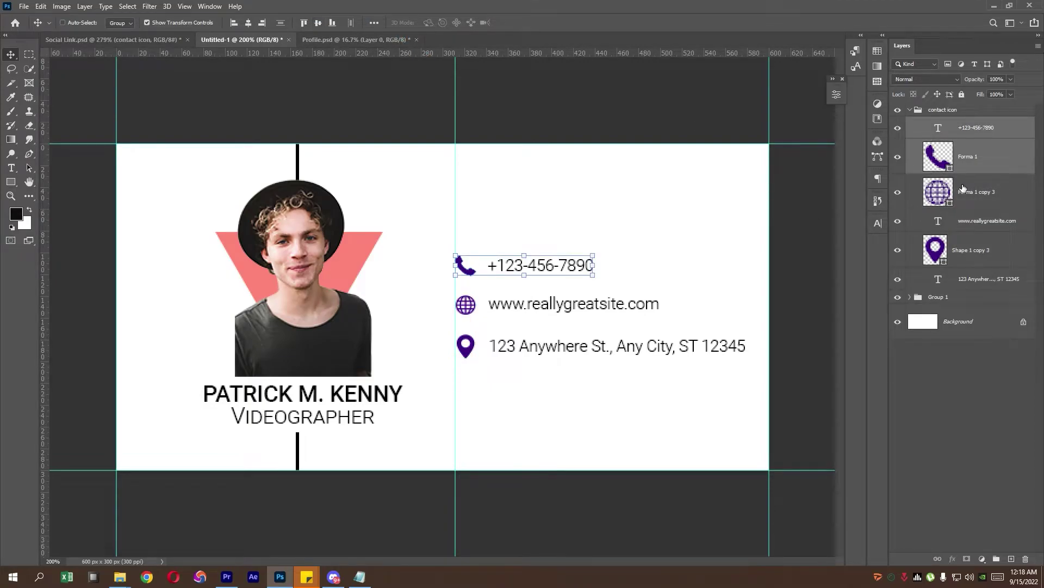
click(990, 193)
ctrl+click(987, 221)
click(318, 22)
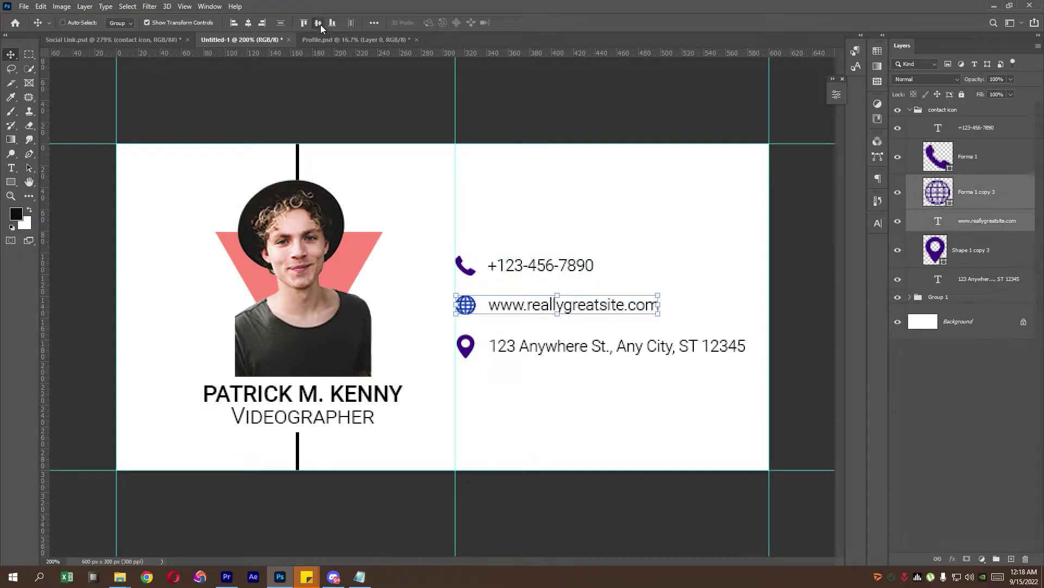
click(971, 250)
ctrl+click(989, 279)
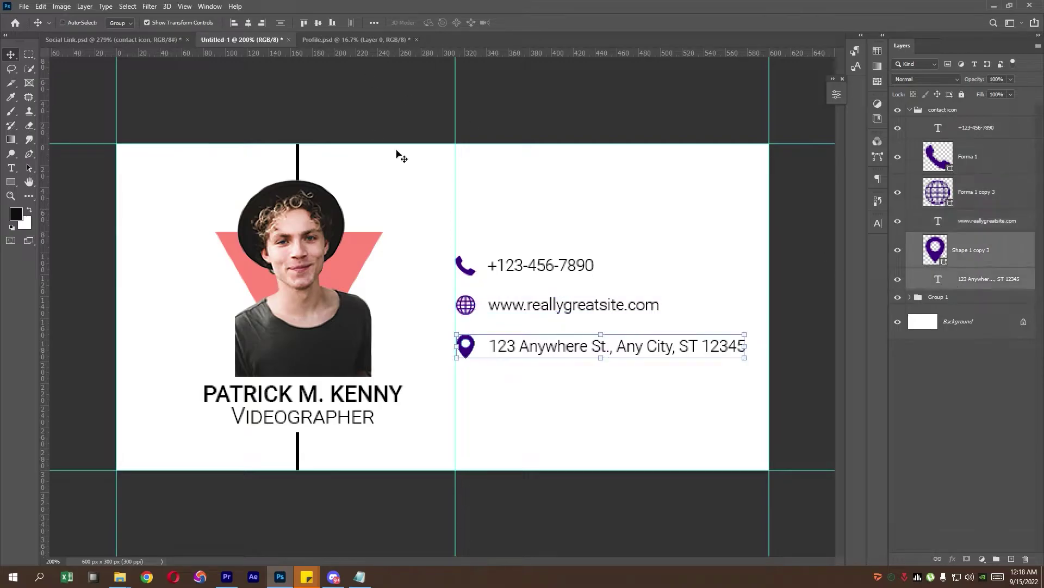
click(317, 24)
click(30, 56)
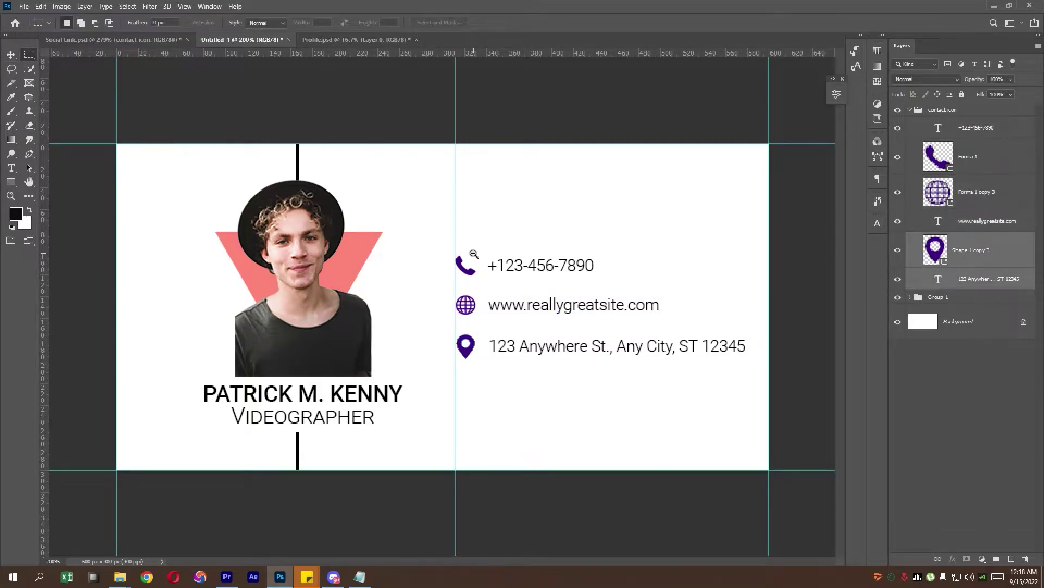
Step: Bring the social media icon group from Social Link.psd into the card as the top layer group
key(ctrl+minus)
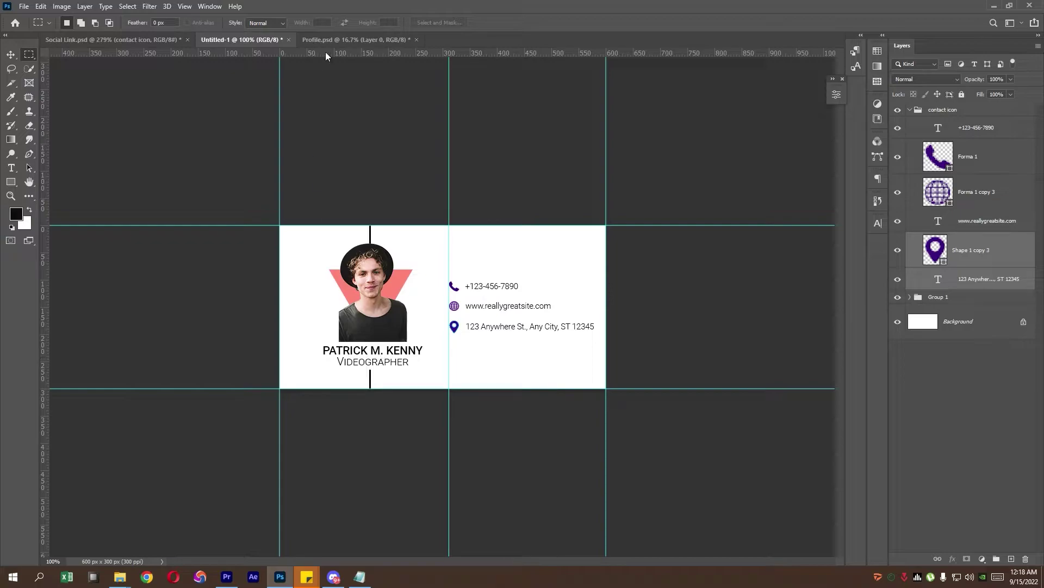
click(145, 43)
click(932, 129)
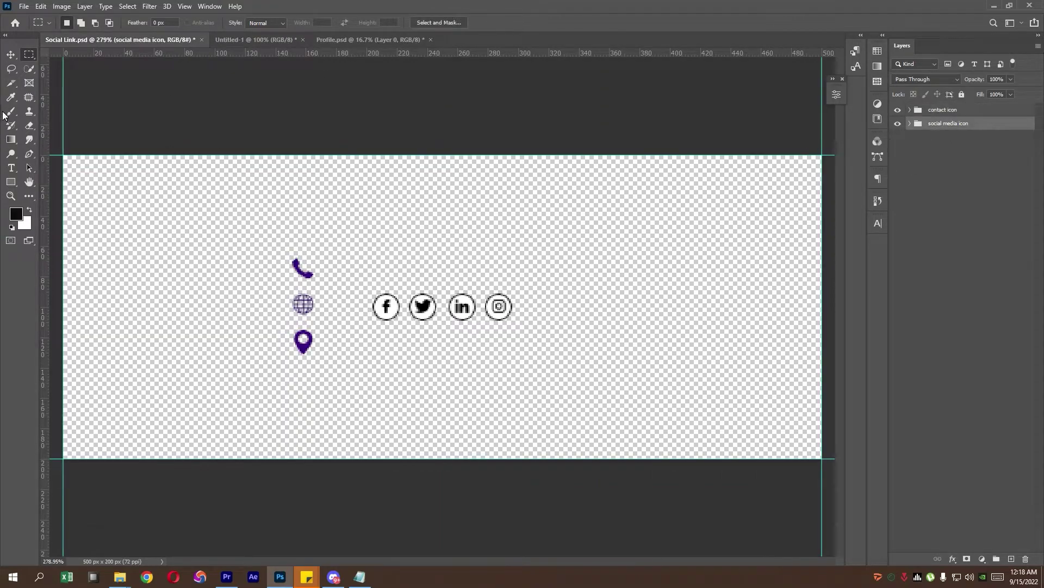
key(v)
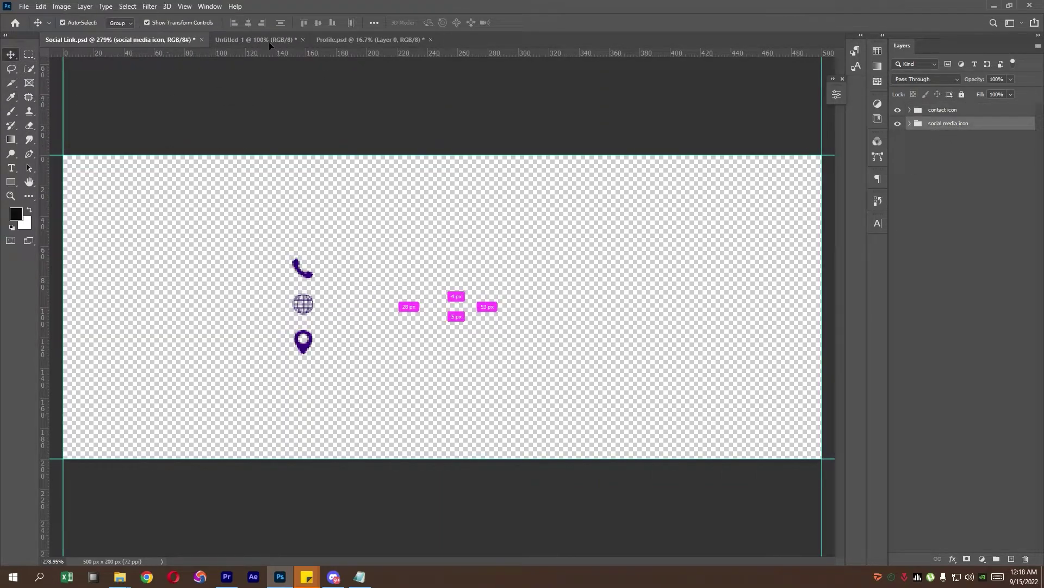
mouse_move(268, 41)
mouse_down()
mouse_move(301, 250)
mouse_move(358, 243)
mouse_up()
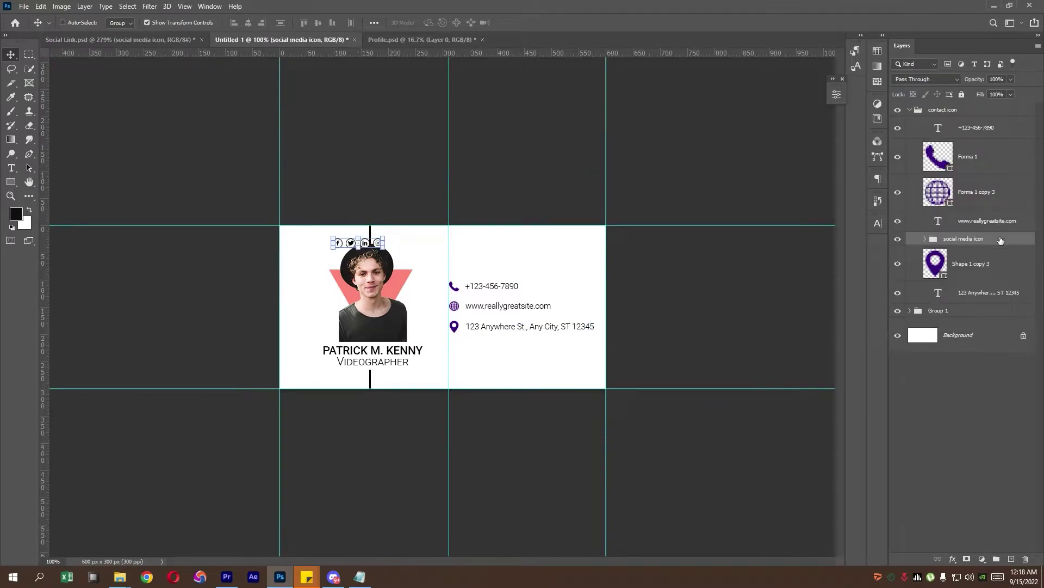
drag(977, 101, 983, 104)
click(910, 123)
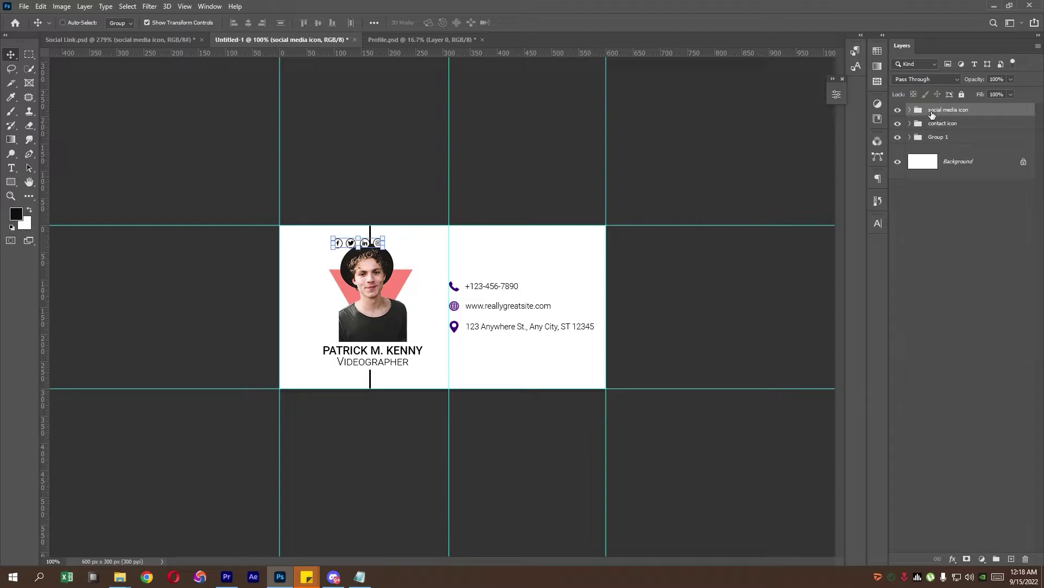
Step: Rotate the social icon row 90° into a slightly enlarged column on the card's left edge
key(ctrl+plus)
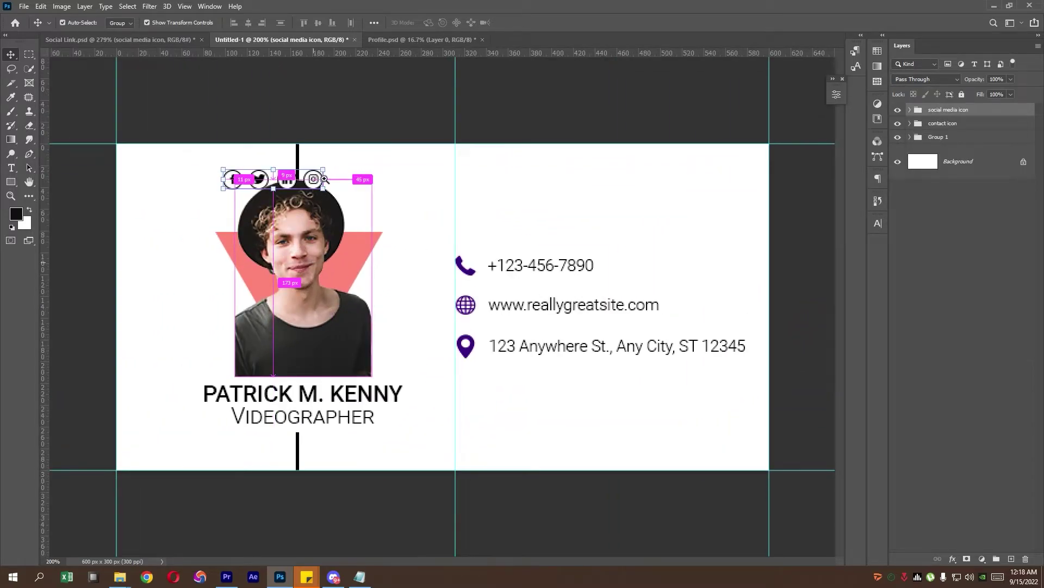
mouse_move(324, 178)
mouse_down()
mouse_move(230, 247)
mouse_move(216, 307)
mouse_move(175, 324)
mouse_up()
key(ctrl+t)
mouse_move(186, 267)
mouse_down()
mouse_move(147, 316)
mouse_move(147, 332)
mouse_move(141, 313)
mouse_up()
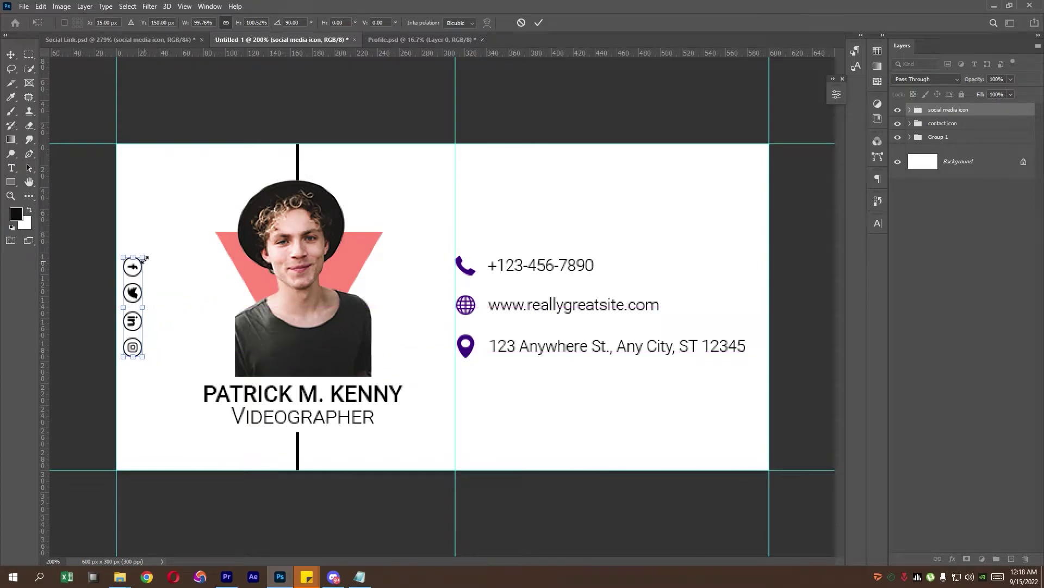
drag(145, 256, 149, 250)
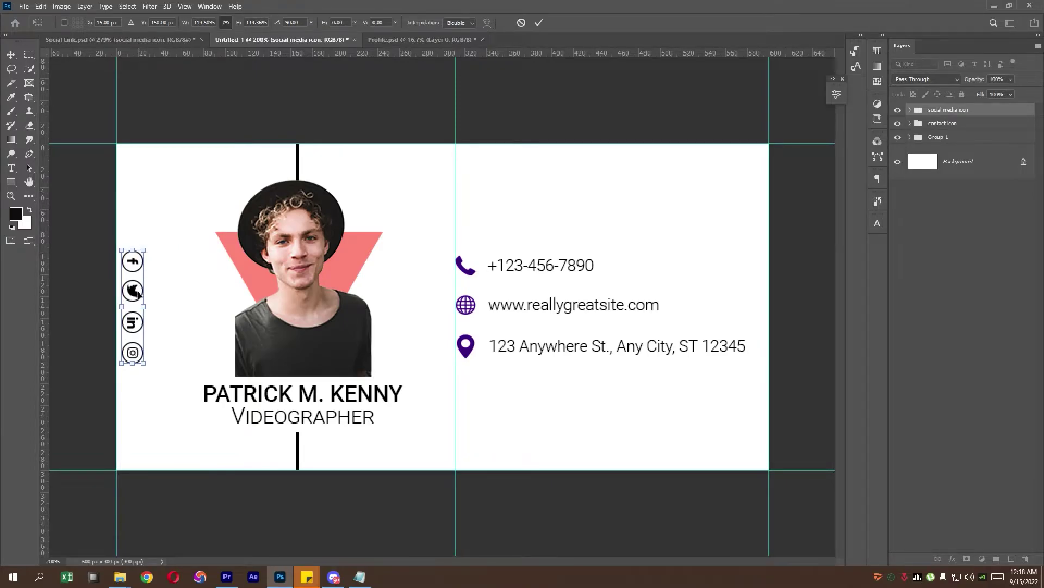
drag(138, 293, 140, 294)
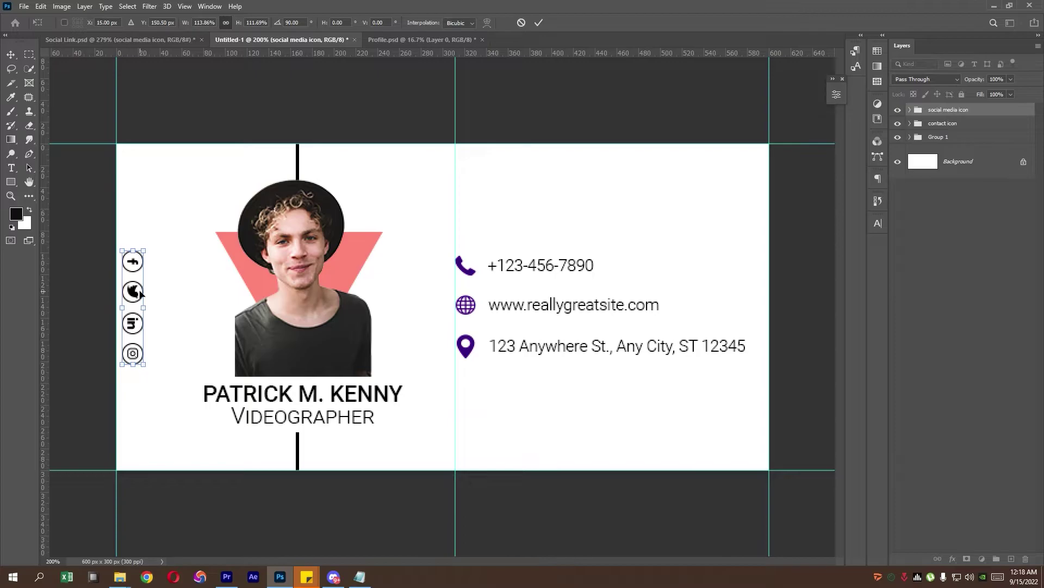
key(Return)
Step: Rotate the LinkedIn glyph layer Forma 1 back upright inside its circle
click(910, 110)
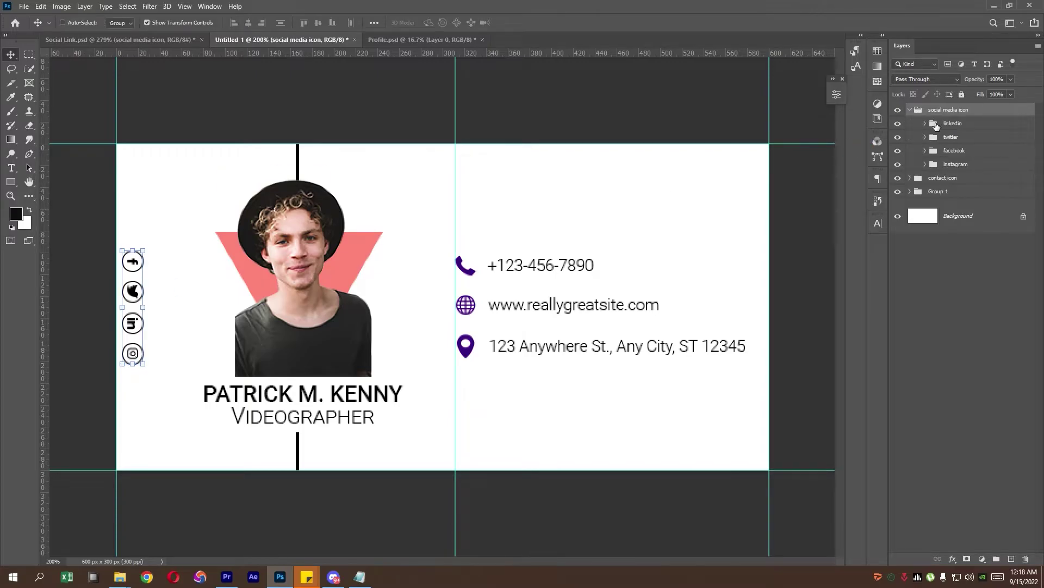
click(950, 125)
click(925, 124)
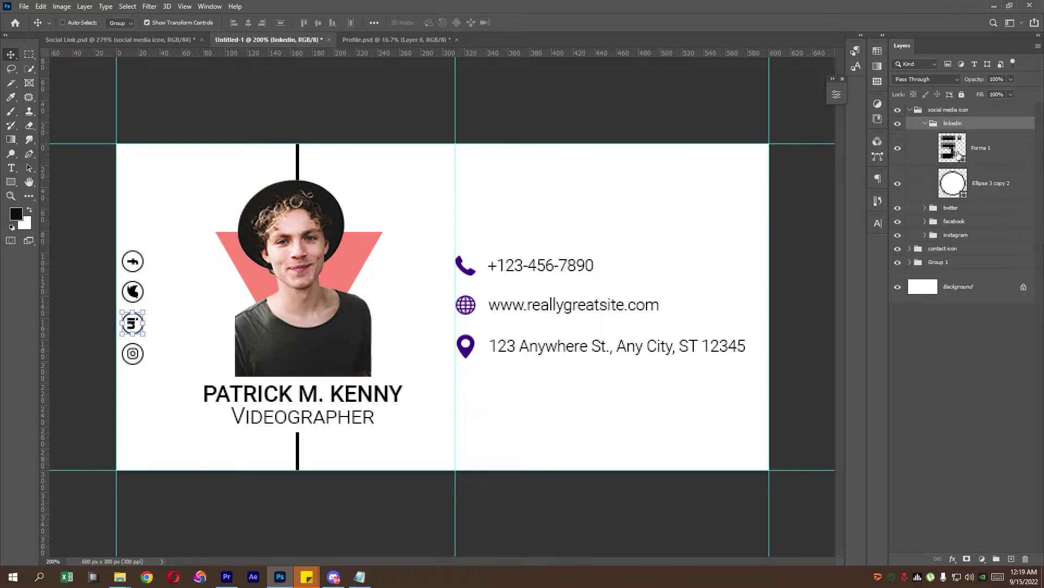
click(960, 155)
mouse_move(145, 325)
mouse_down()
mouse_move(157, 308)
mouse_move(140, 271)
mouse_up()
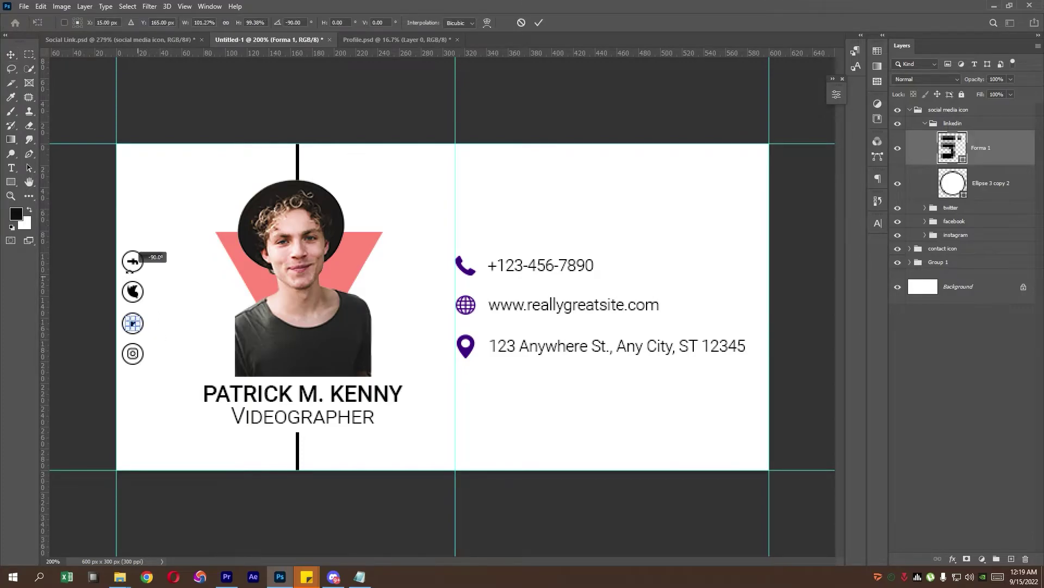
key(Escape)
click(998, 186)
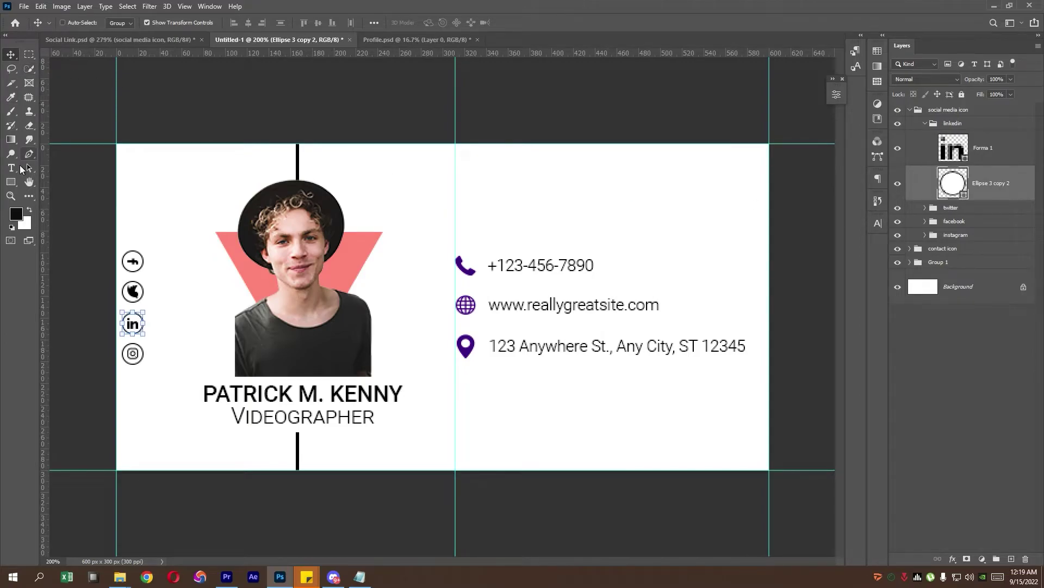
Step: Fill the LinkedIn circle black and set its symbol to white (#ffffff)
click(11, 182)
click(160, 22)
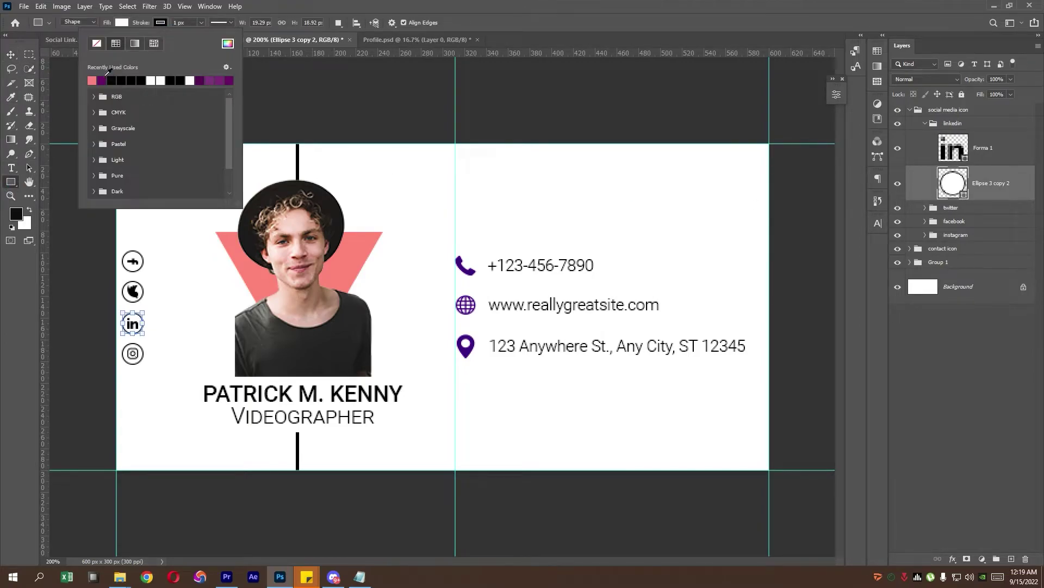
click(431, 5)
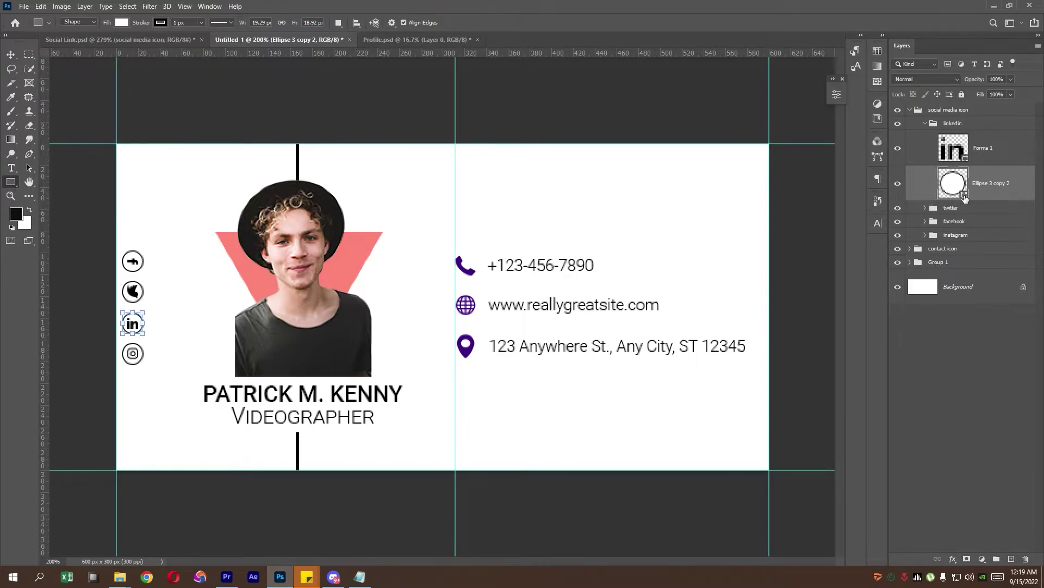
click(159, 23)
click(122, 22)
click(80, 81)
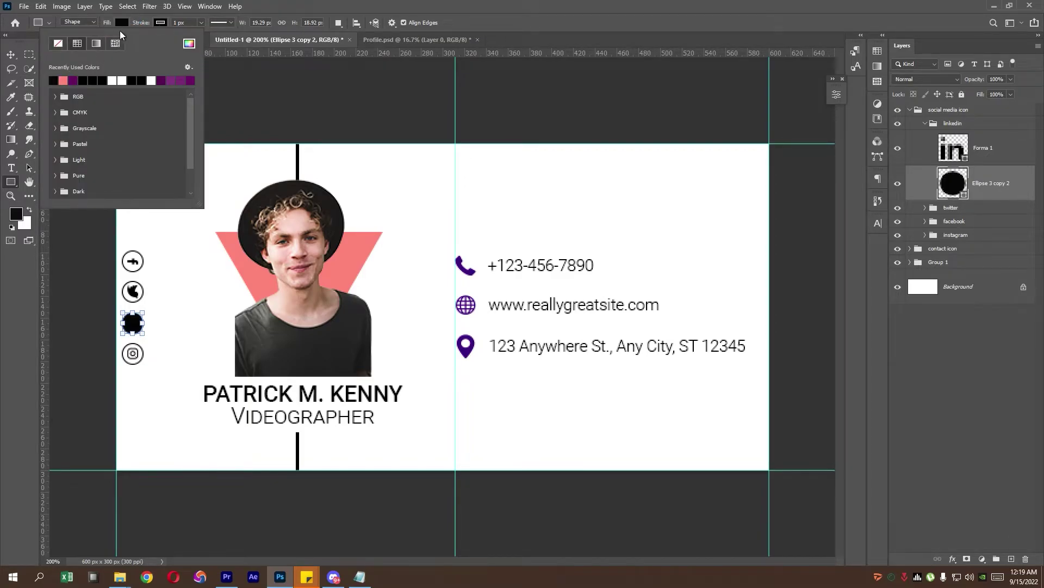
click(188, 43)
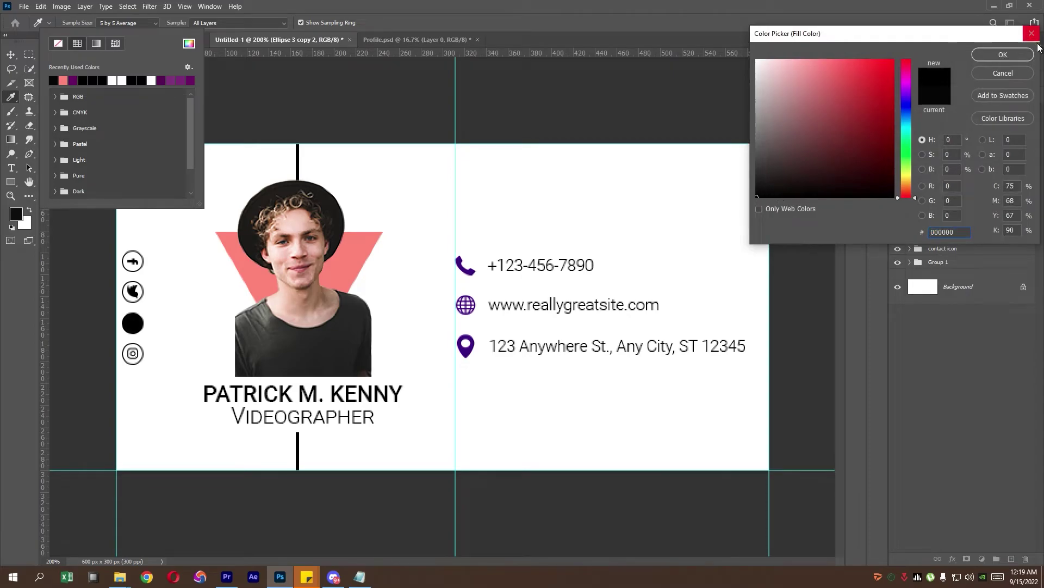
key(Return)
click(161, 23)
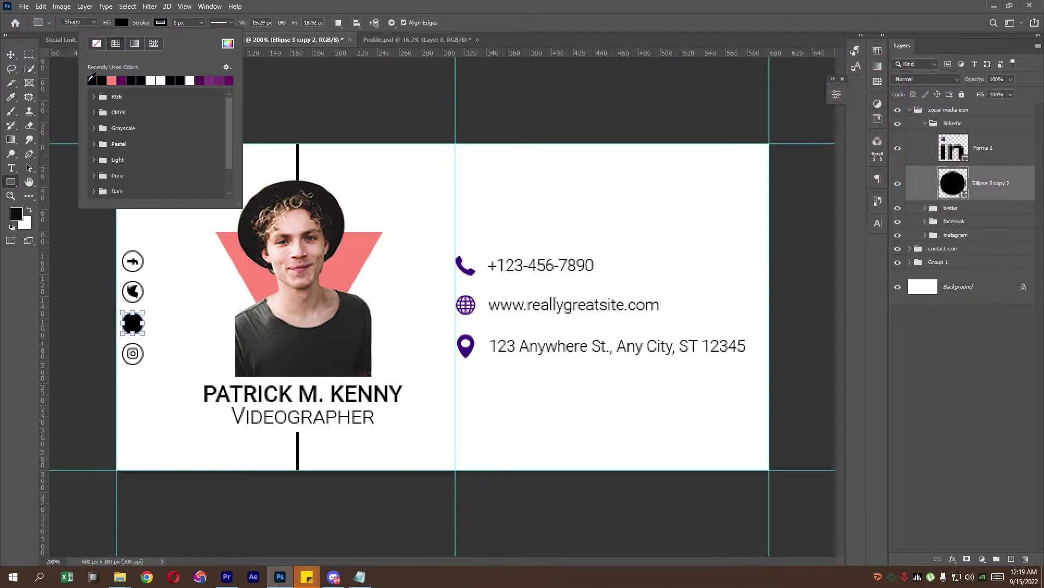
double_click(953, 150)
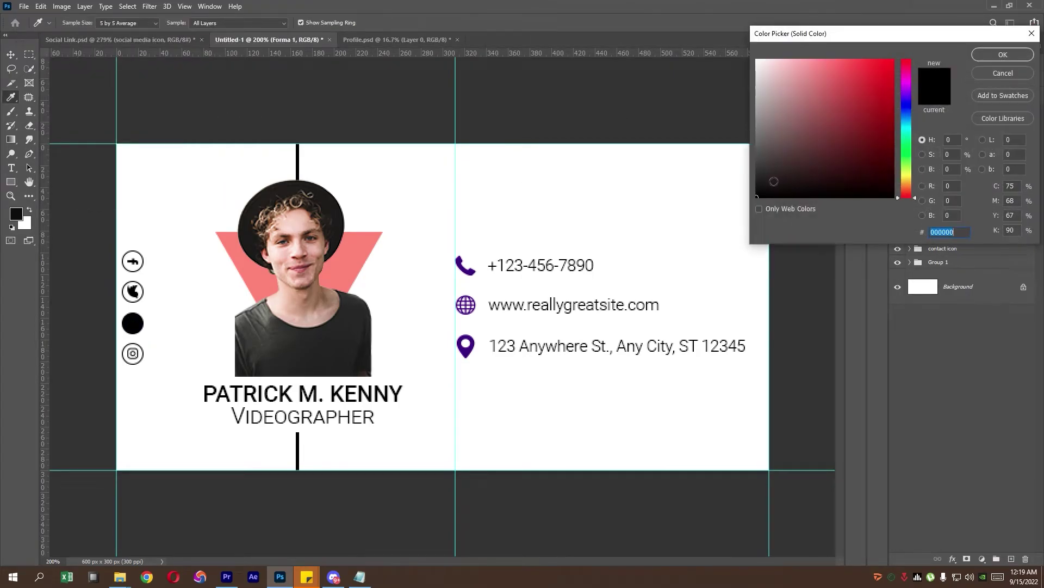
text(ffffff)
key(Return)
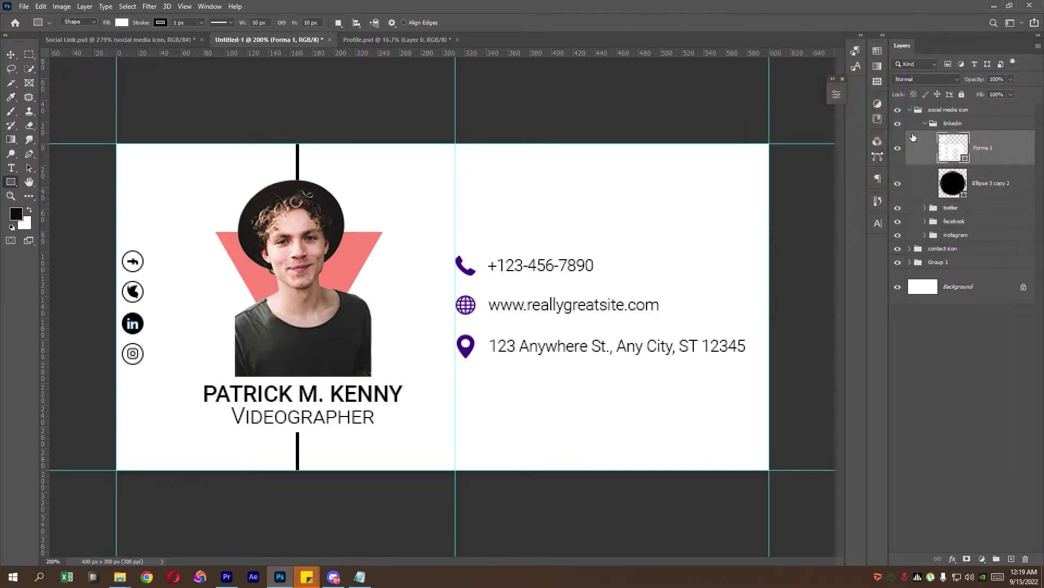
Step: Give the Twitter icon a black circle fill and a white symbol
click(925, 124)
click(925, 137)
click(952, 164)
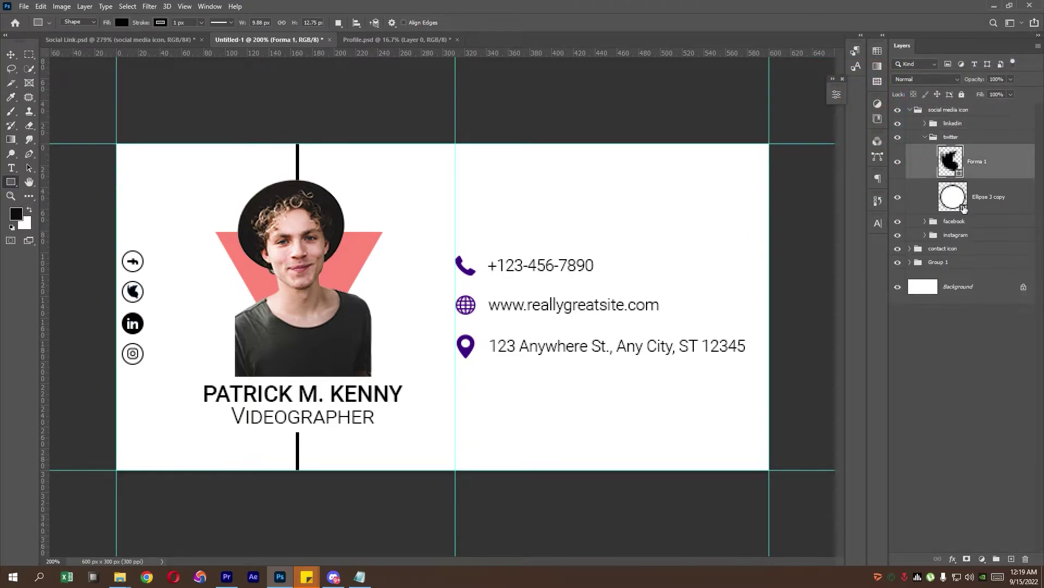
click(963, 208)
click(122, 22)
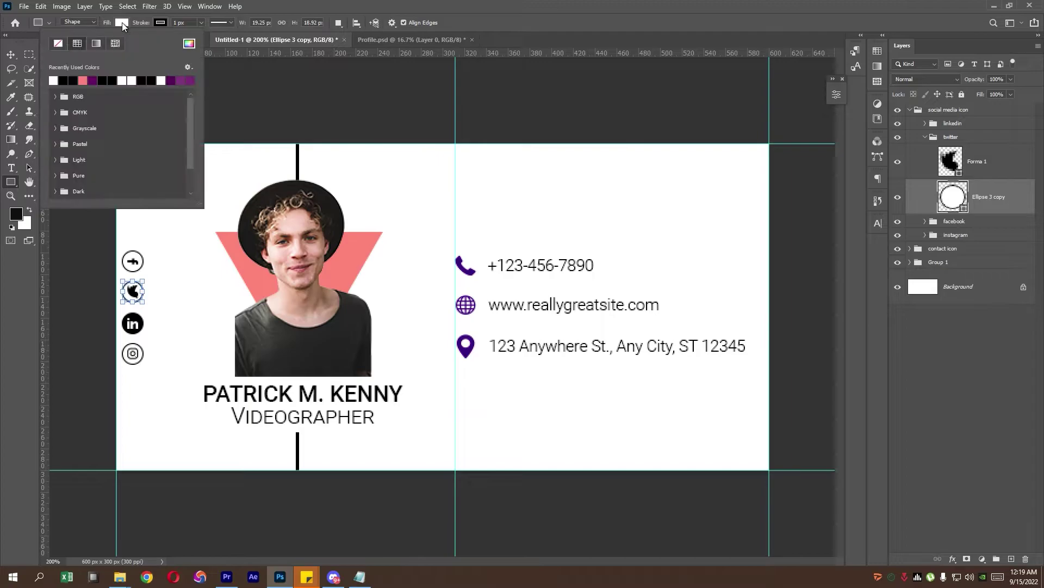
click(63, 80)
click(160, 22)
click(958, 175)
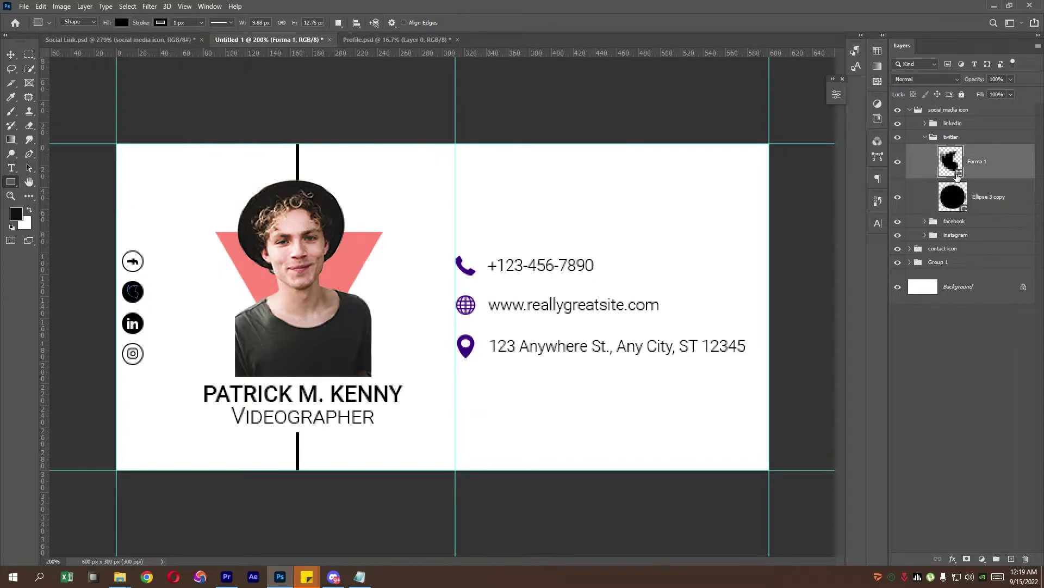
click(122, 22)
click(63, 81)
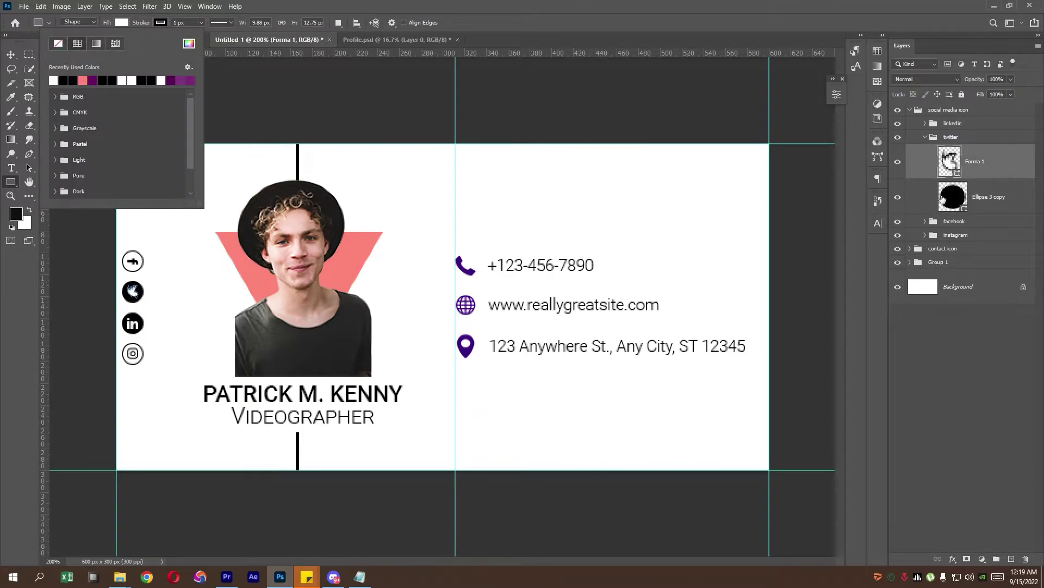
Step: Fill the Facebook circle black and make its symbol white (#ffffff)
click(924, 221)
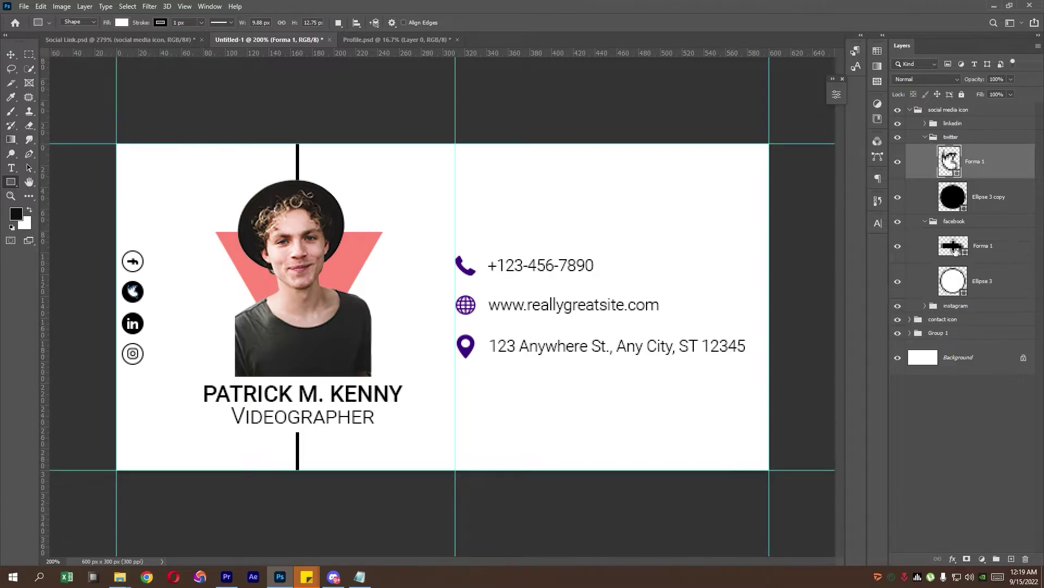
click(964, 288)
click(160, 23)
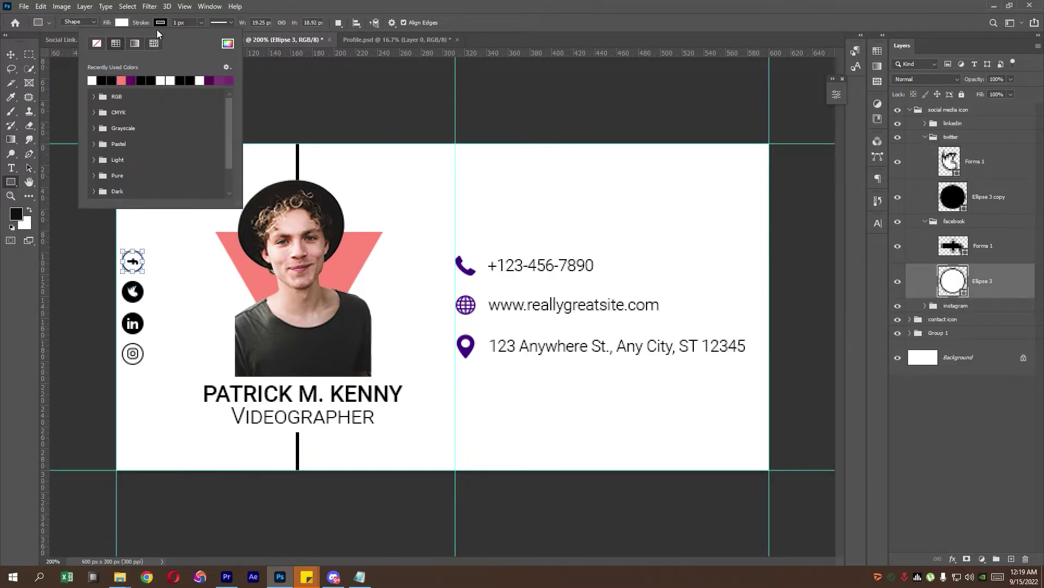
click(121, 22)
click(63, 81)
double_click(953, 245)
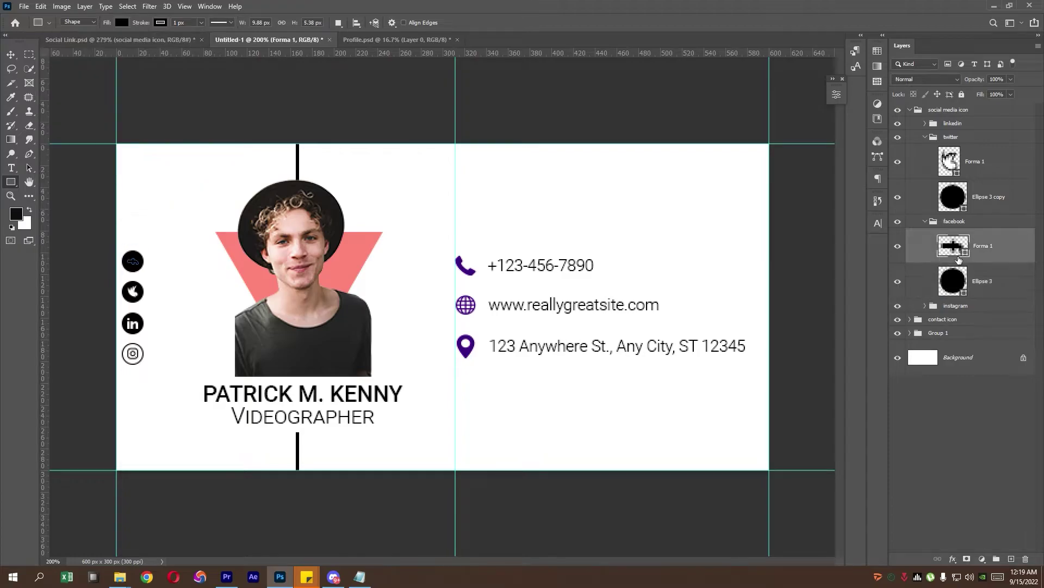
text(ffffff)
click(1022, 57)
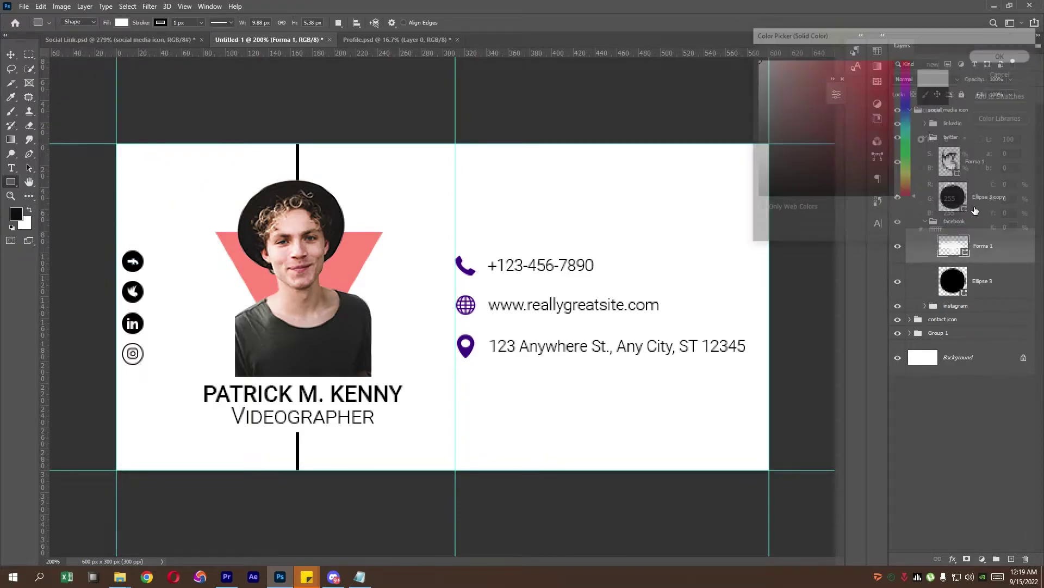
Step: Fill the Instagram circle black and make its symbol white
click(931, 305)
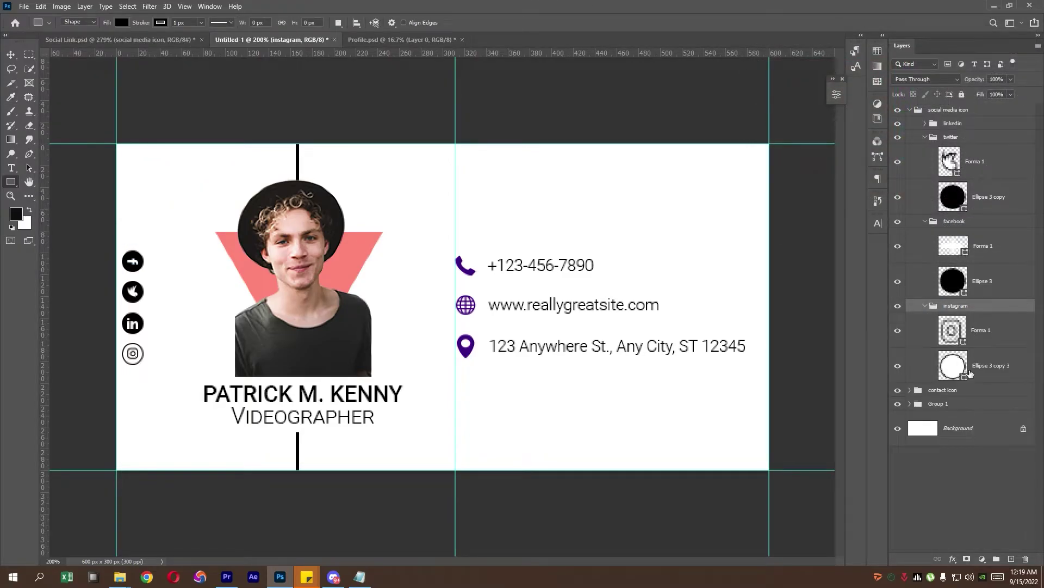
click(970, 373)
click(121, 22)
click(73, 81)
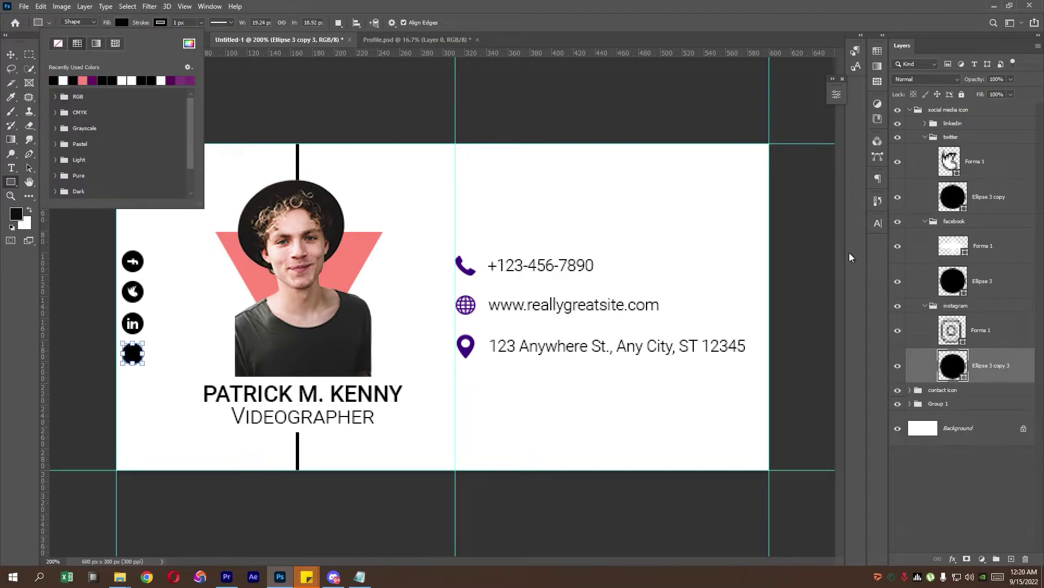
click(981, 333)
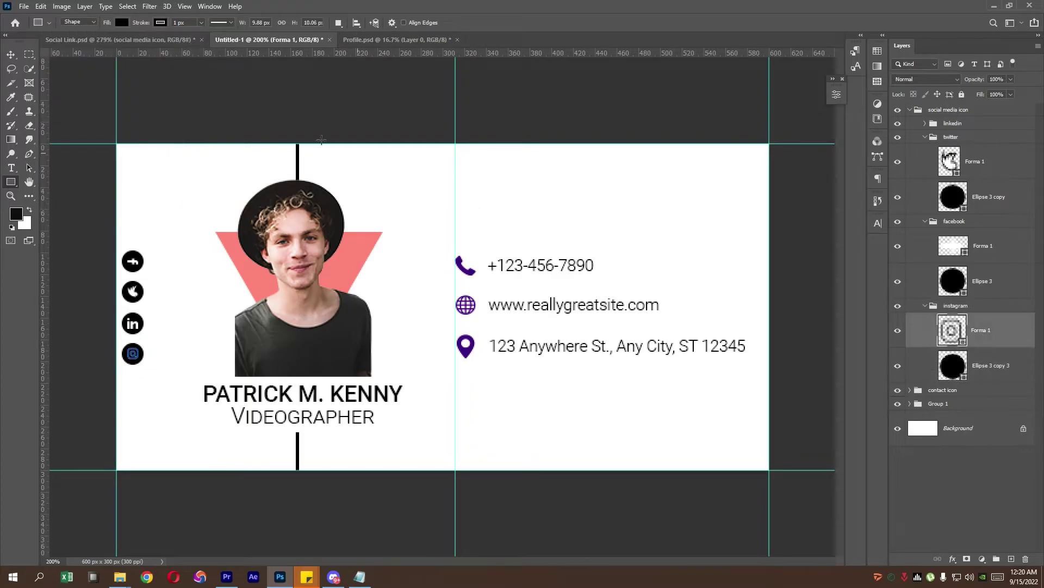
double_click(961, 341)
click(1015, 56)
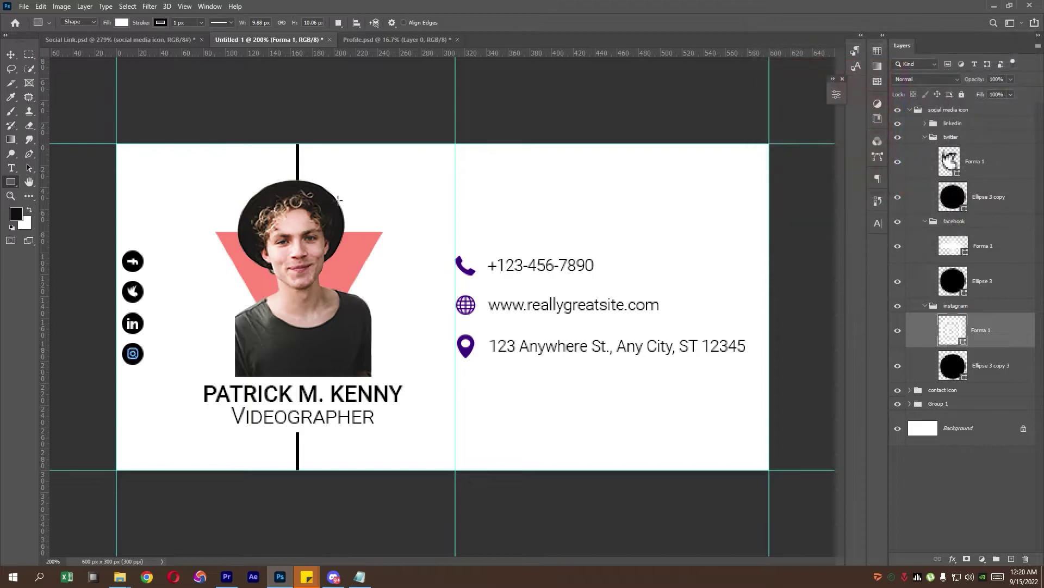
click(996, 249)
Step: Rotate the Facebook symbol -90° so it stands upright
key(v)
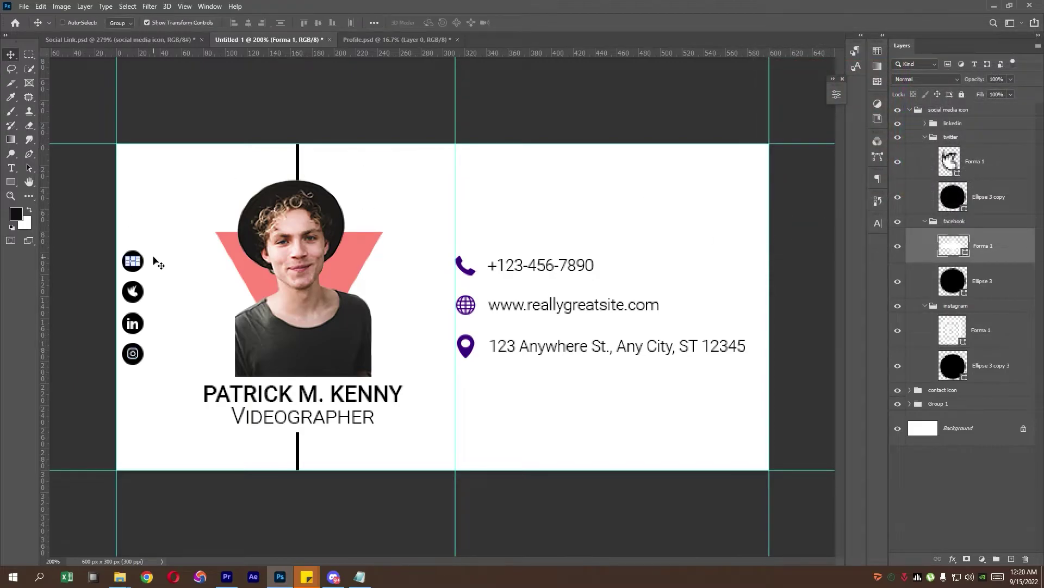
key(ctrl+t)
drag(157, 263, 136, 227)
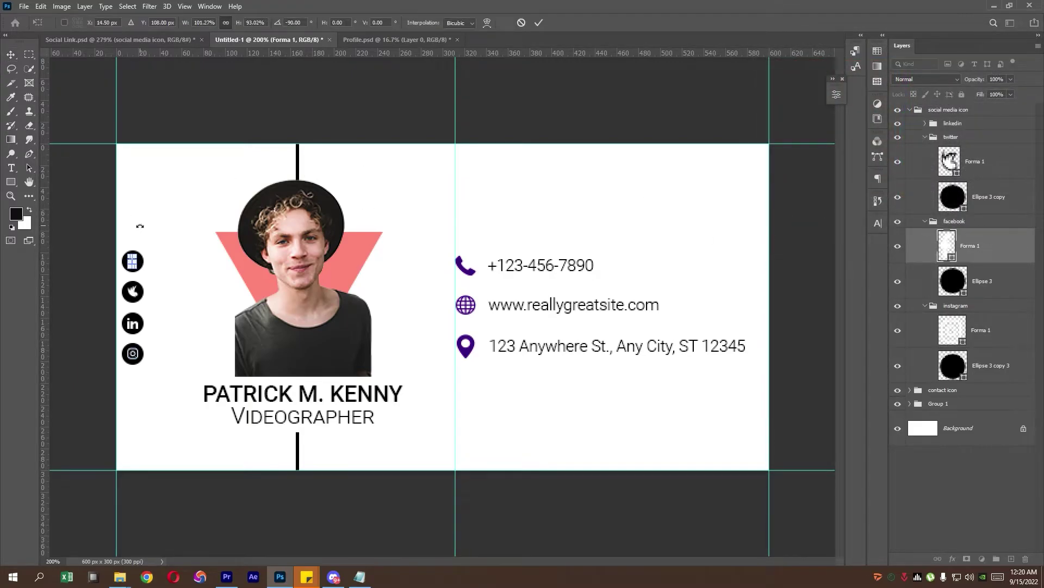
key(Return)
Step: Rotate the Twitter bird -90° upright and check the result
click(953, 166)
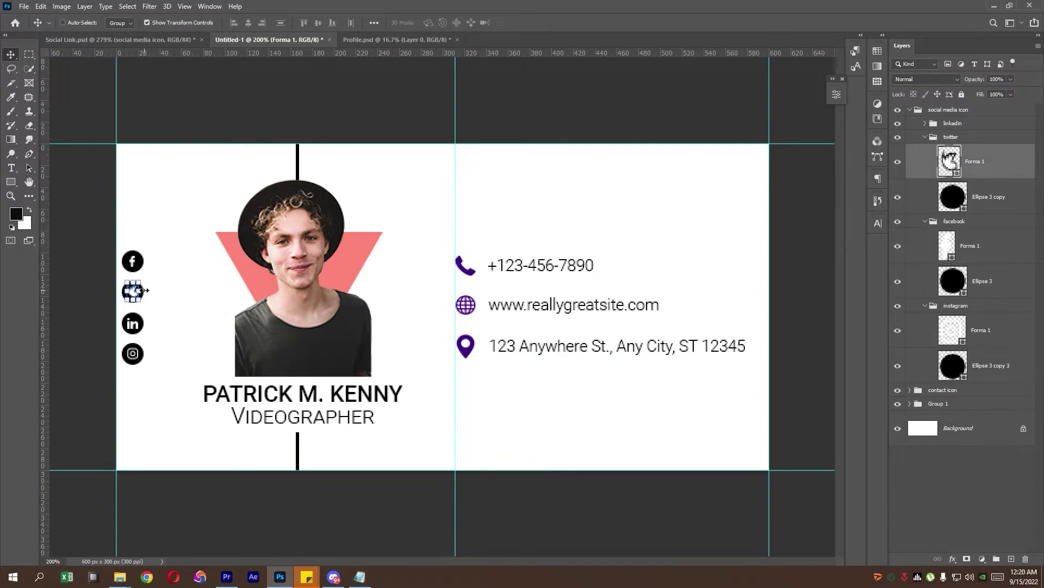
key(ctrl+t)
drag(156, 290, 137, 242)
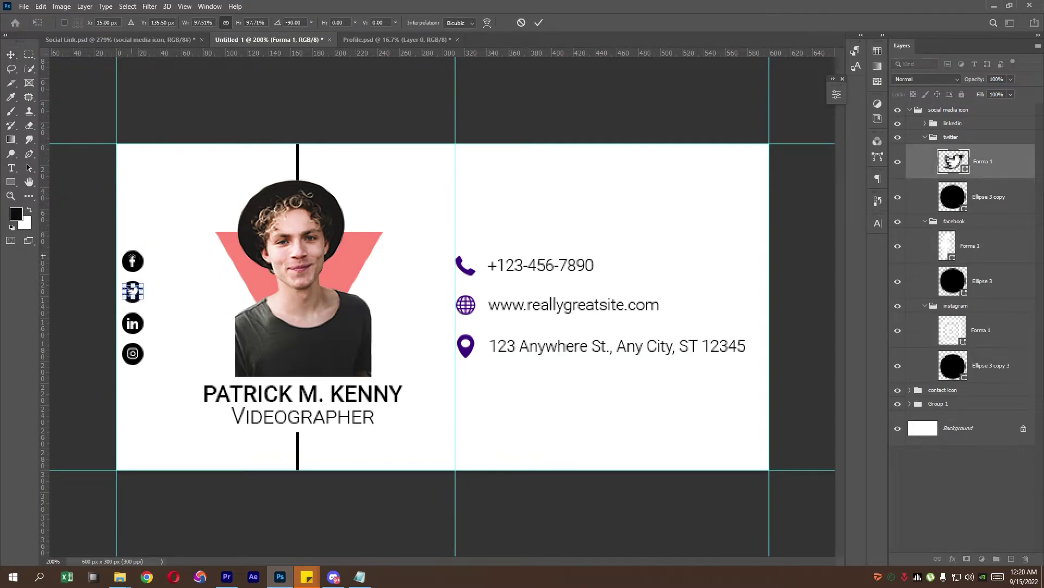
key(Return)
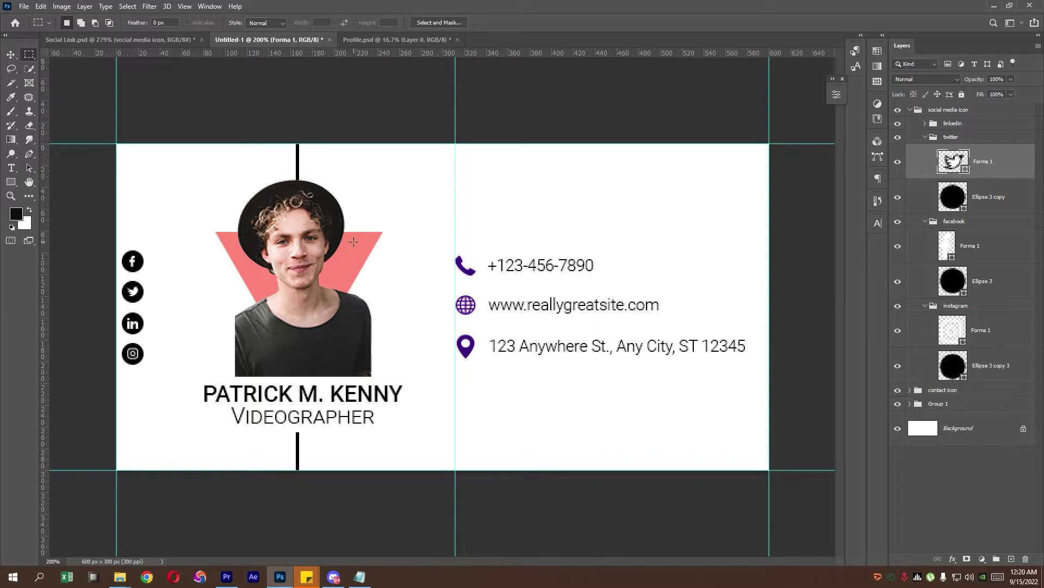
key(ctrl+minus)
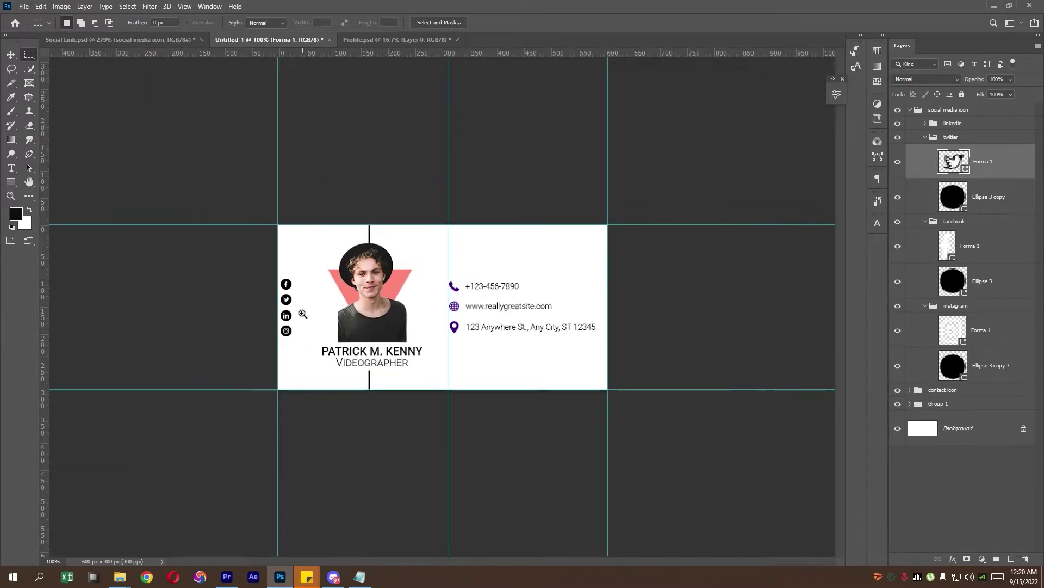
key(ctrl+plus)
Step: Select the Twitter circle with its symbol and review the whole signature
shift+click(1001, 199)
key(v)
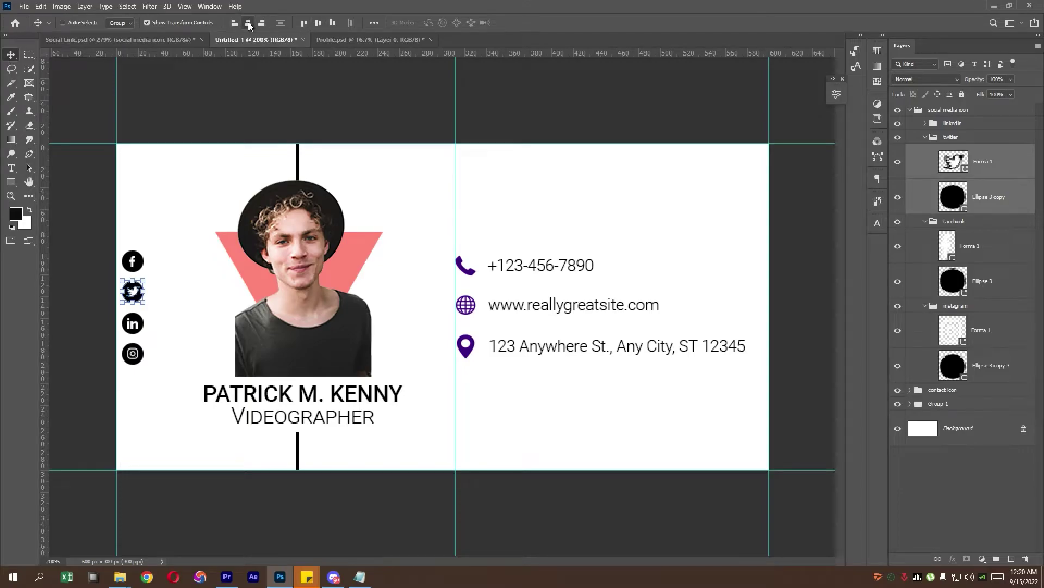
click(29, 54)
key(ctrl+minus)
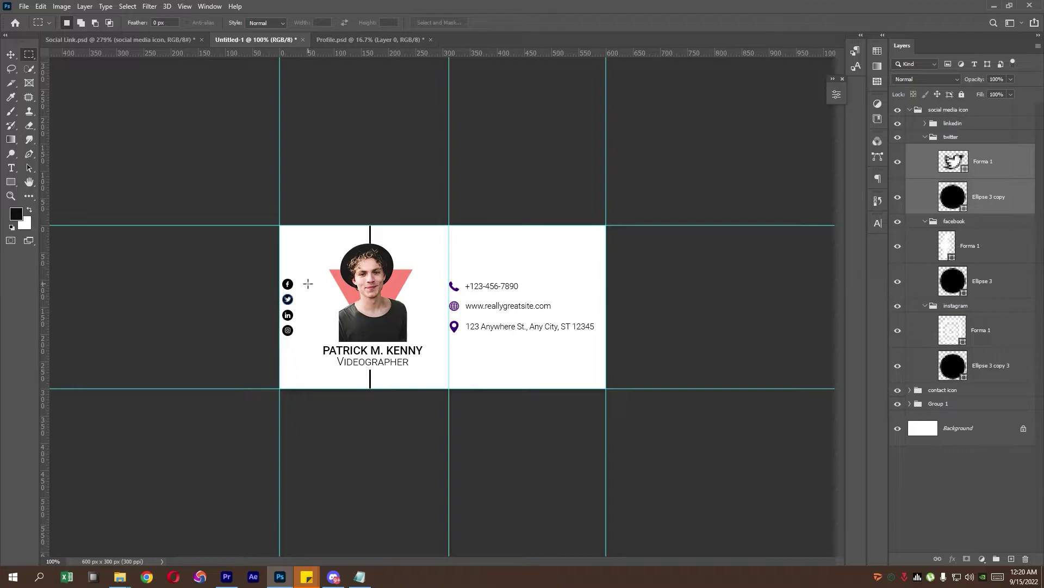
click(925, 137)
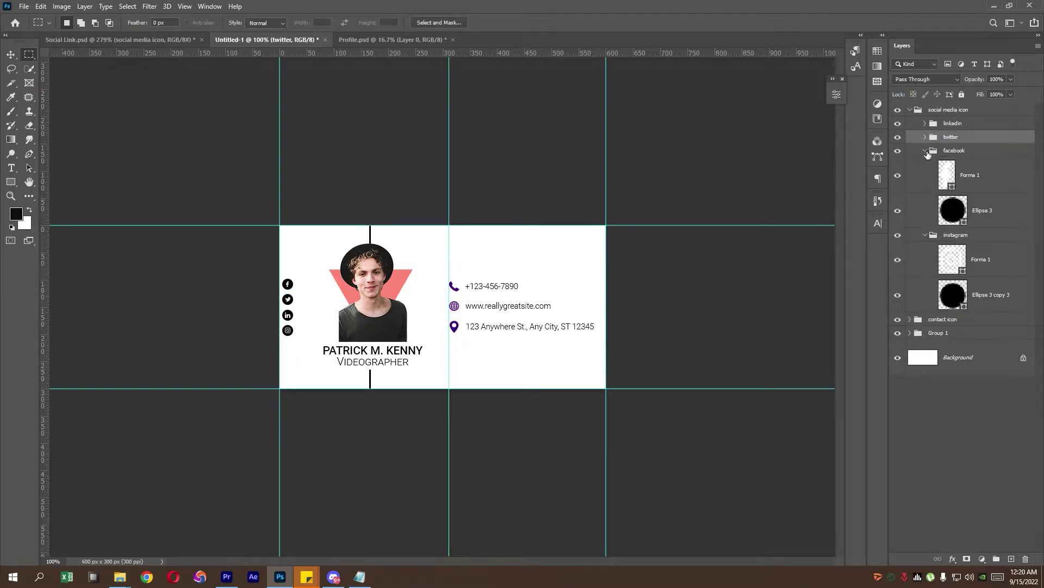
Step: Scale the social media icon group column up to about 112%
click(925, 151)
click(933, 110)
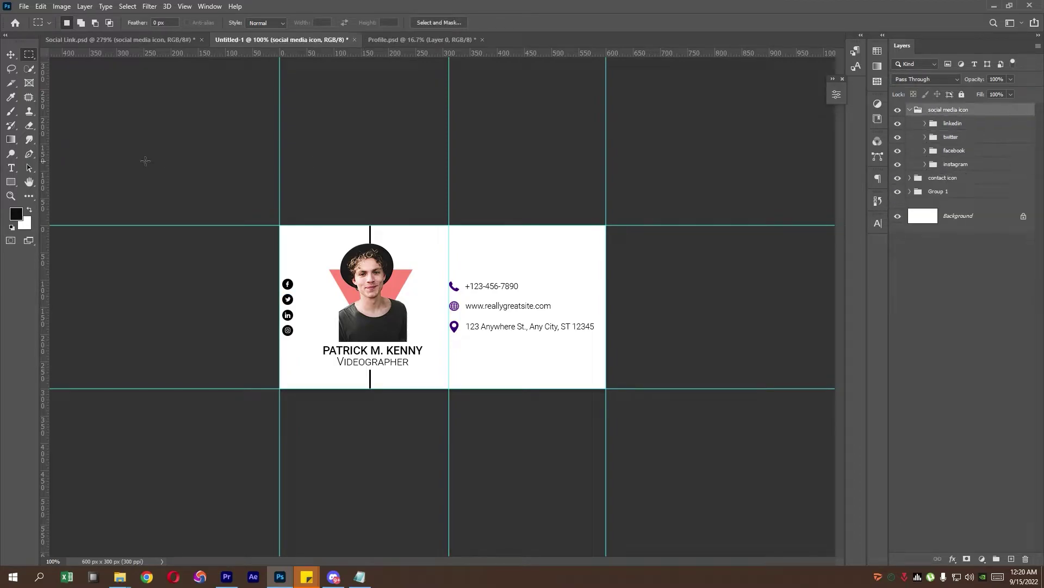
click(11, 55)
key(ctrl+plus)
click(144, 308)
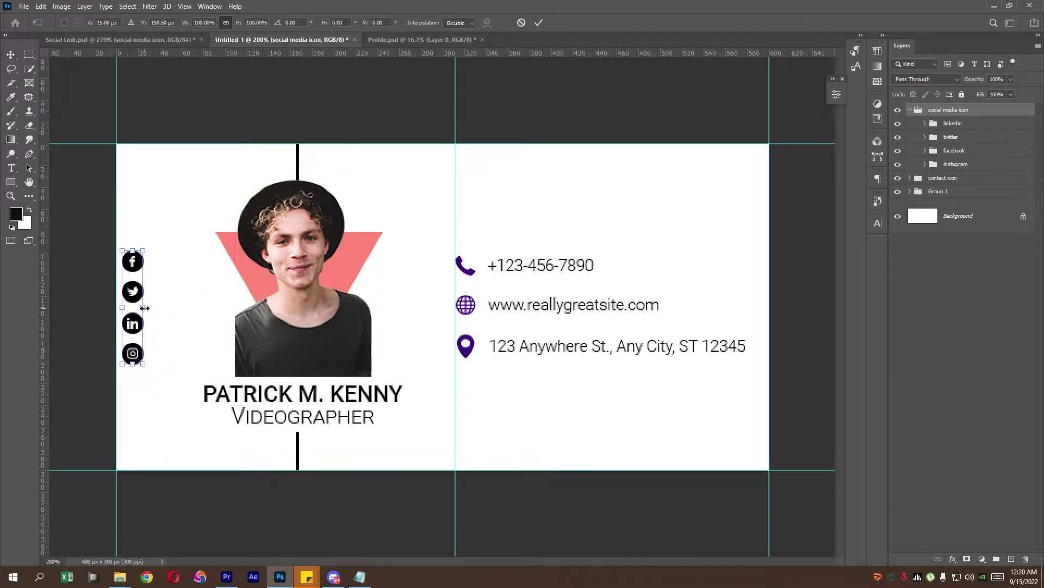
drag(144, 308, 148, 308)
key(Return)
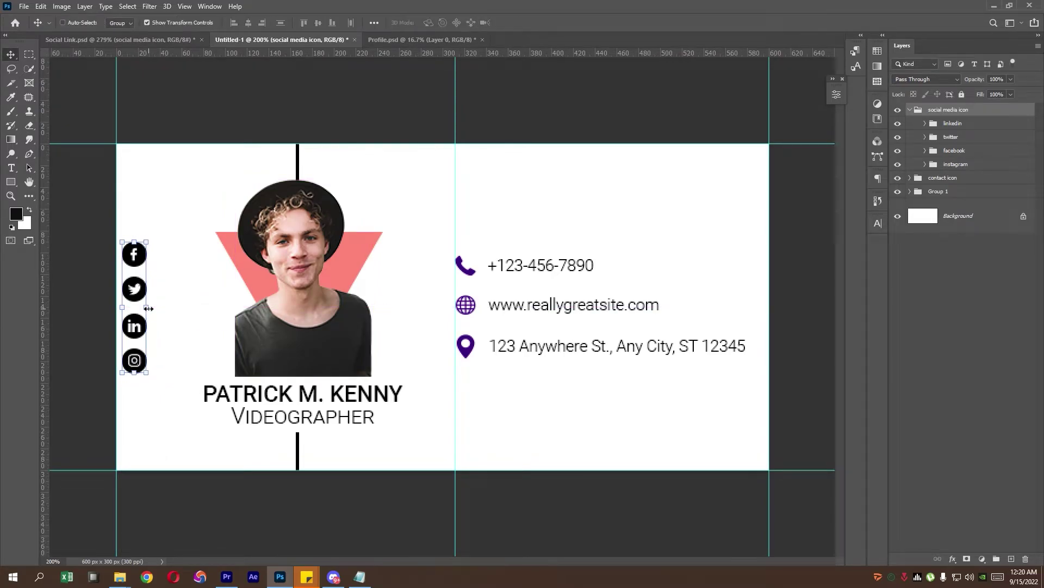
click(29, 54)
key(ctrl+minus)
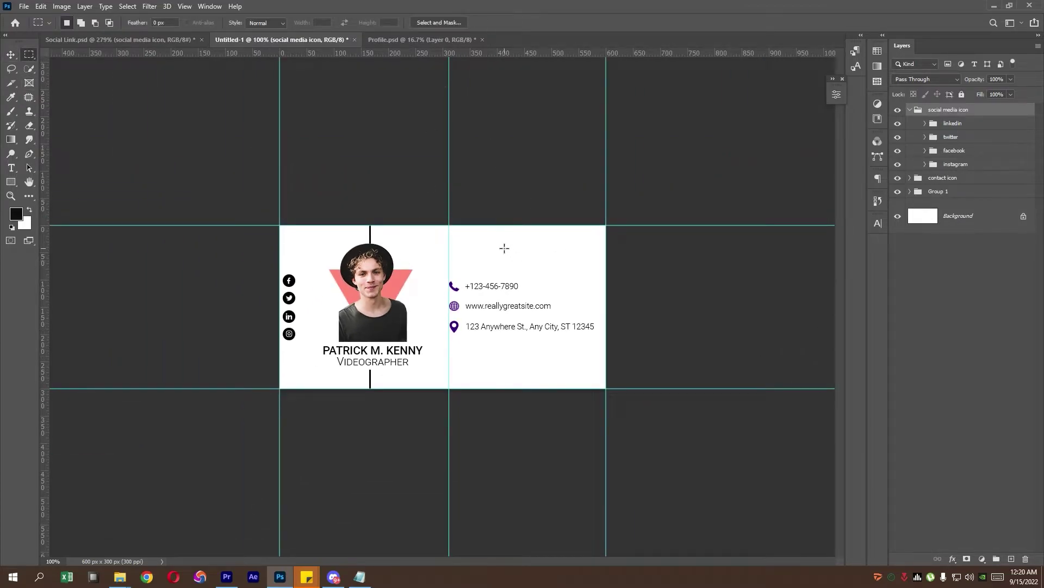
click(943, 177)
Step: Recolor the phone, globe and location pin contact icons black
click(910, 178)
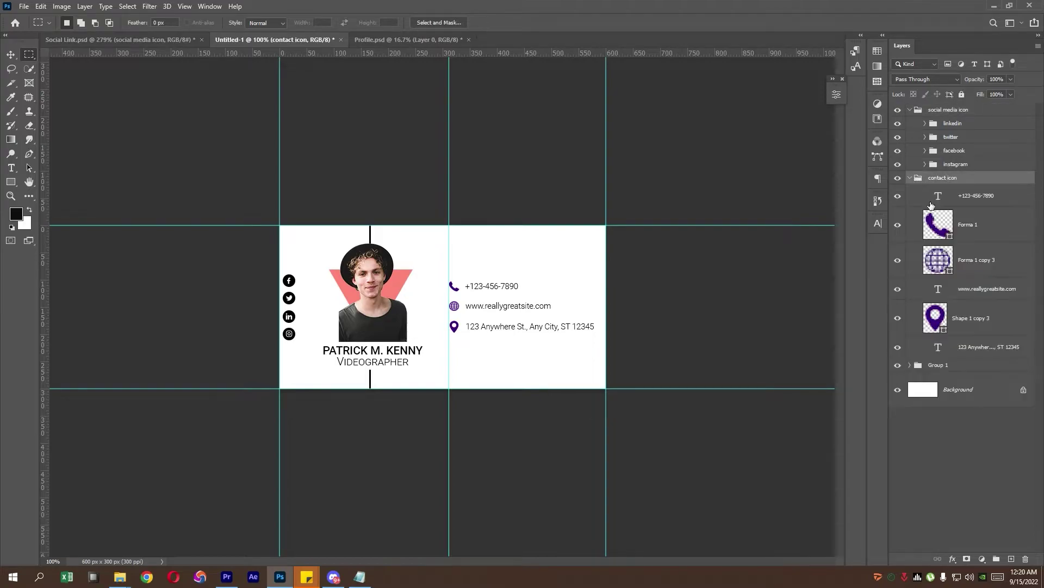
double_click(950, 239)
click(1001, 52)
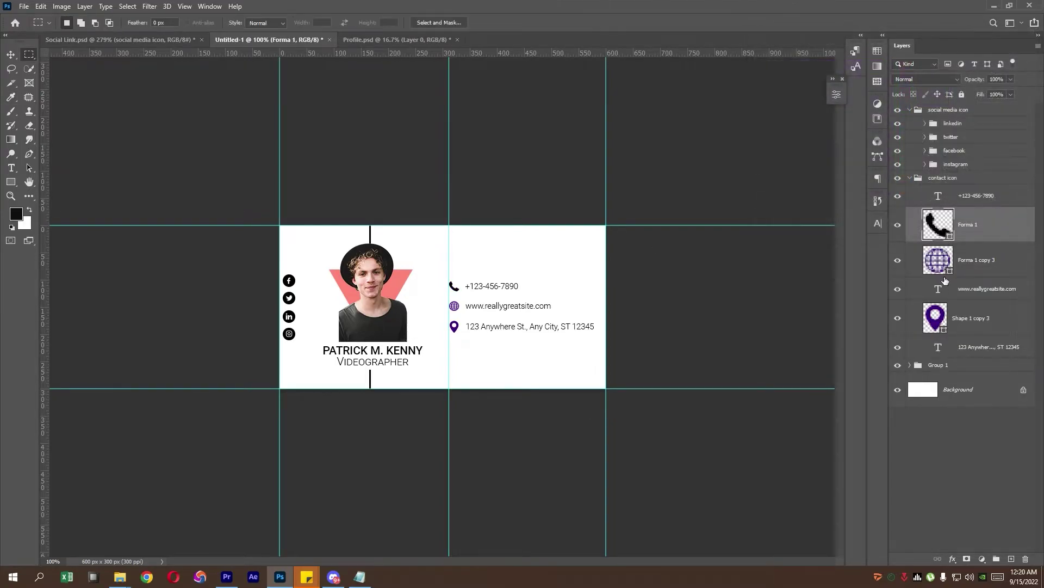
click(950, 274)
double_click(950, 273)
click(1000, 55)
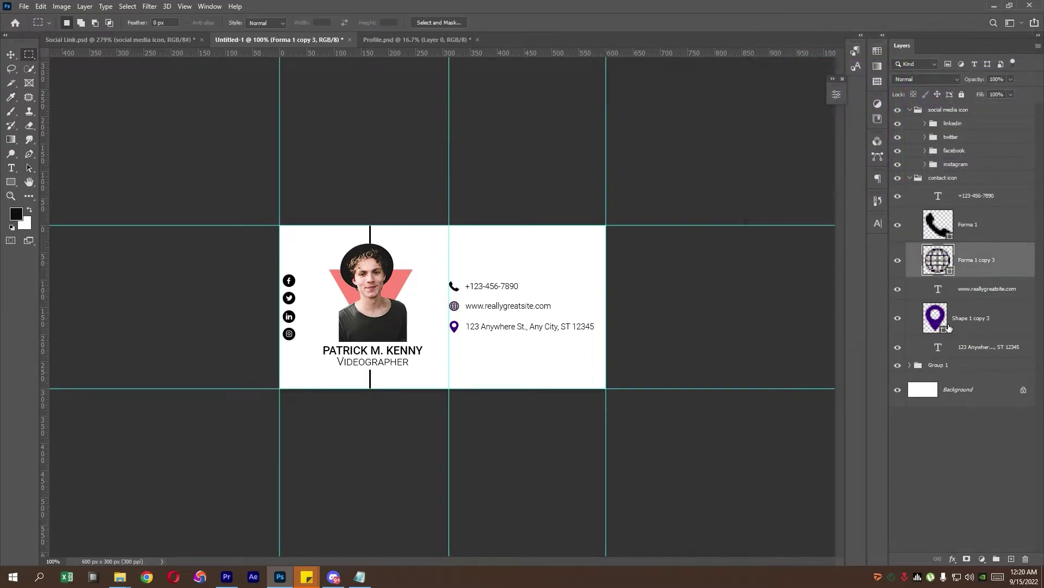
double_click(944, 333)
click(759, 201)
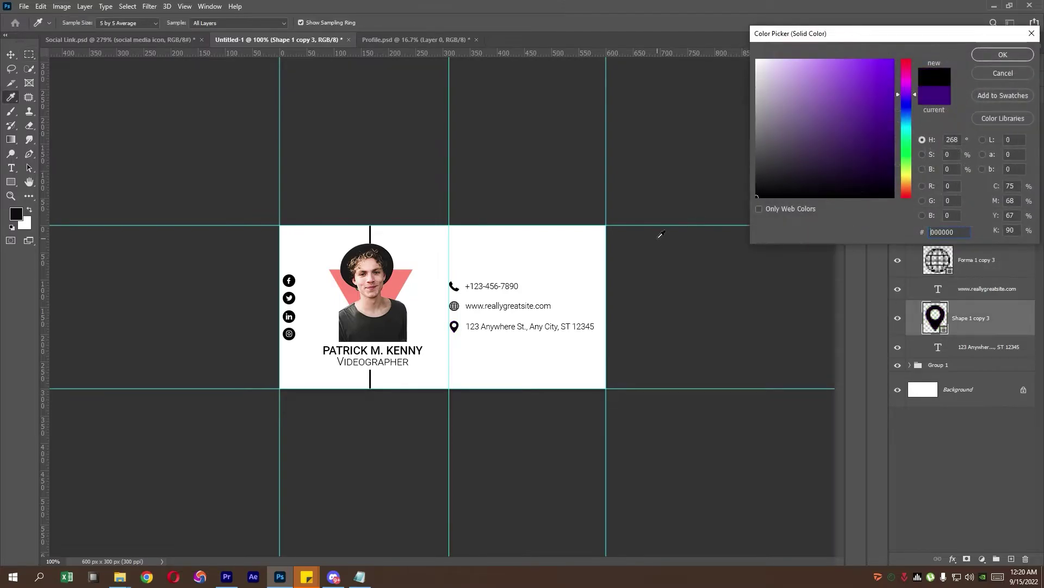
click(999, 55)
Step: Collapse the contact icon and social media icon groups and review the card
click(910, 179)
click(910, 109)
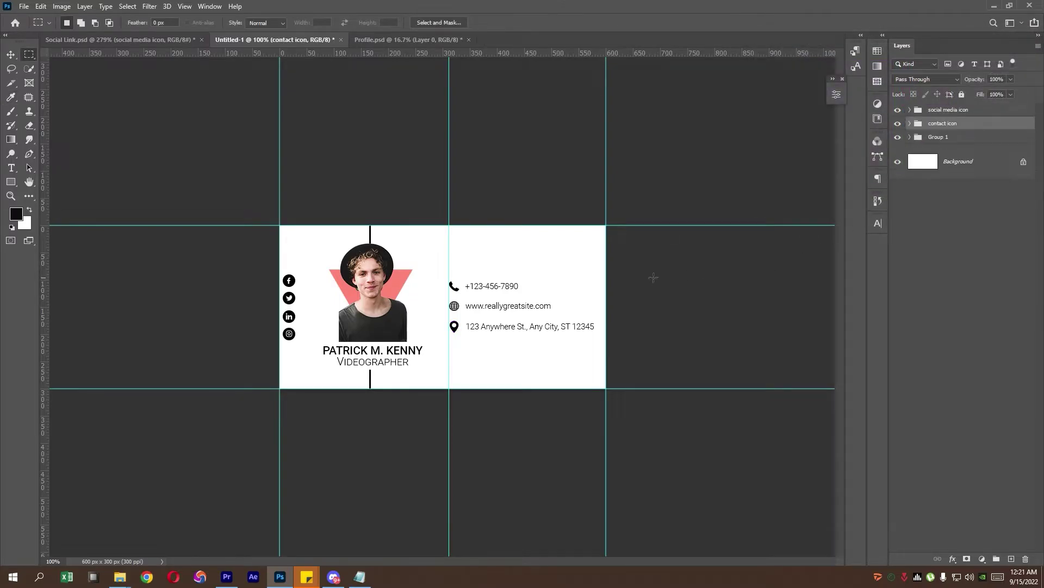
ctrl+alt+click(532, 256)
ctrl+click(528, 255)
Step: Add Layer 2, stamp all visible layers into it, and convert it to a smart object
click(1011, 559)
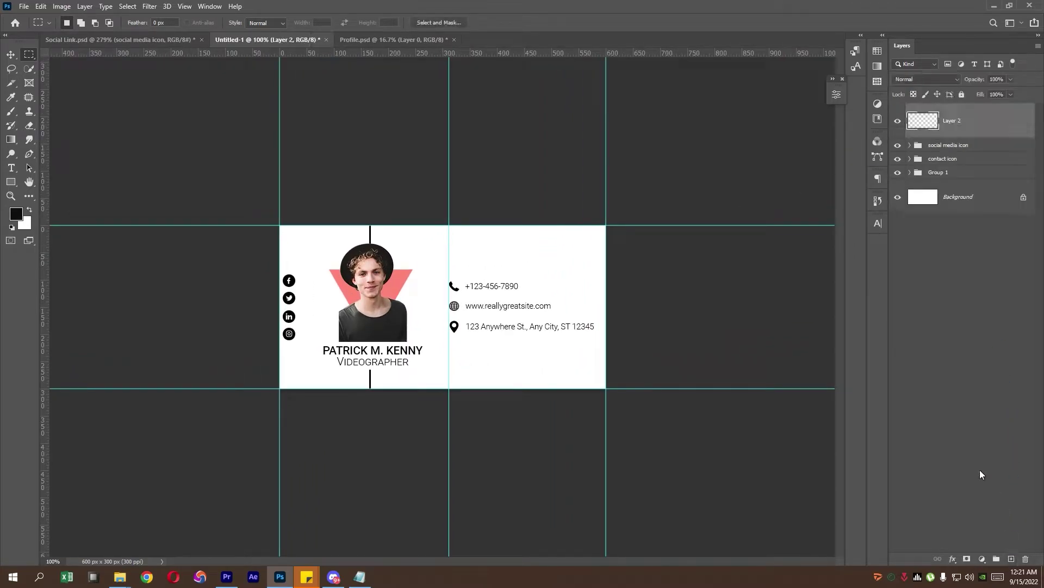
key(ctrl+shift+alt+e)
right_click(981, 123)
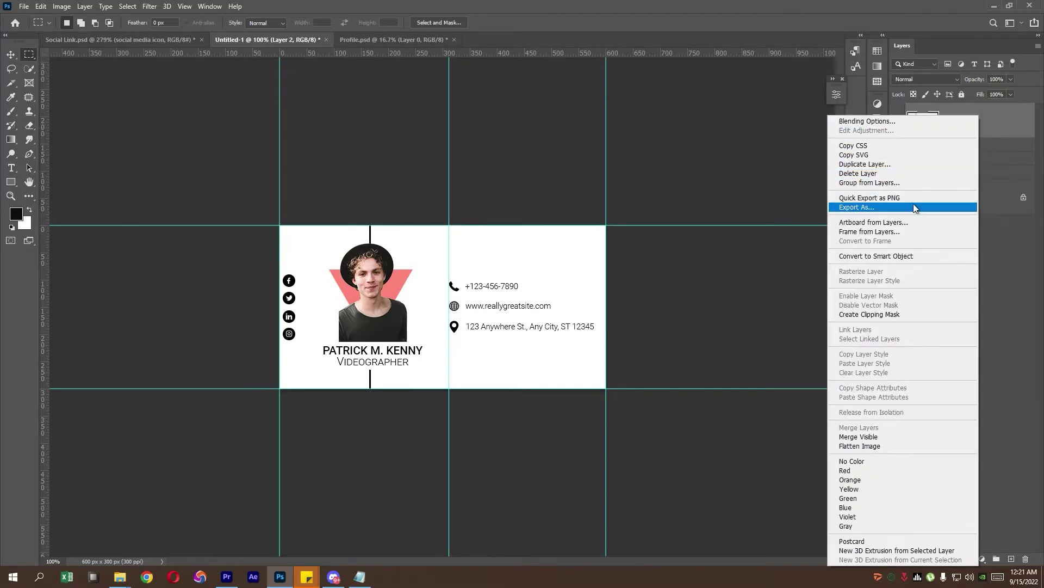
click(910, 259)
Step: Place a vertical guide at 44 px and slice the photo, icon strip, phone and website areas
click(11, 82)
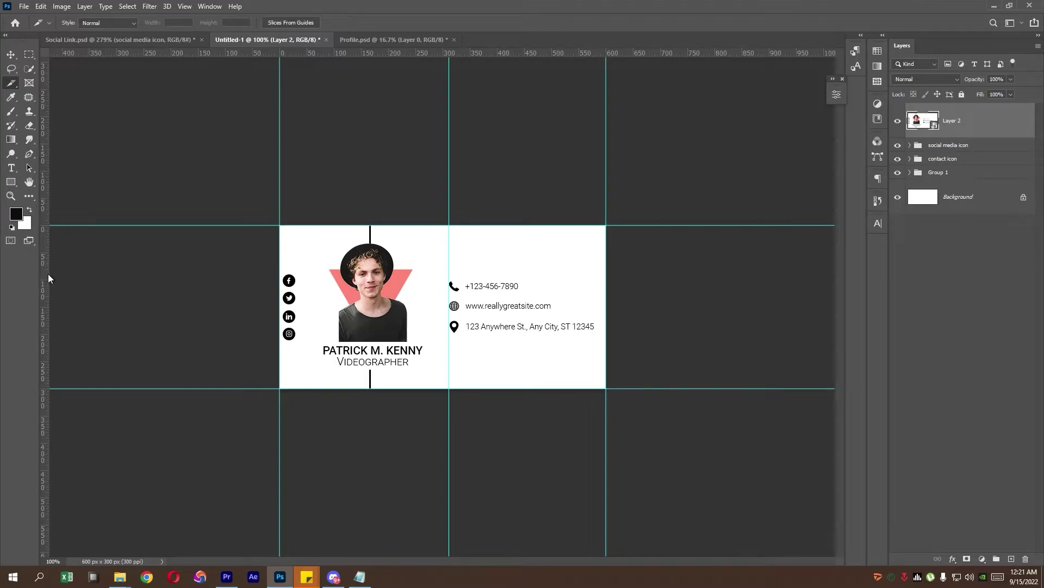
drag(49, 278, 304, 288)
key(ctrl+plus)
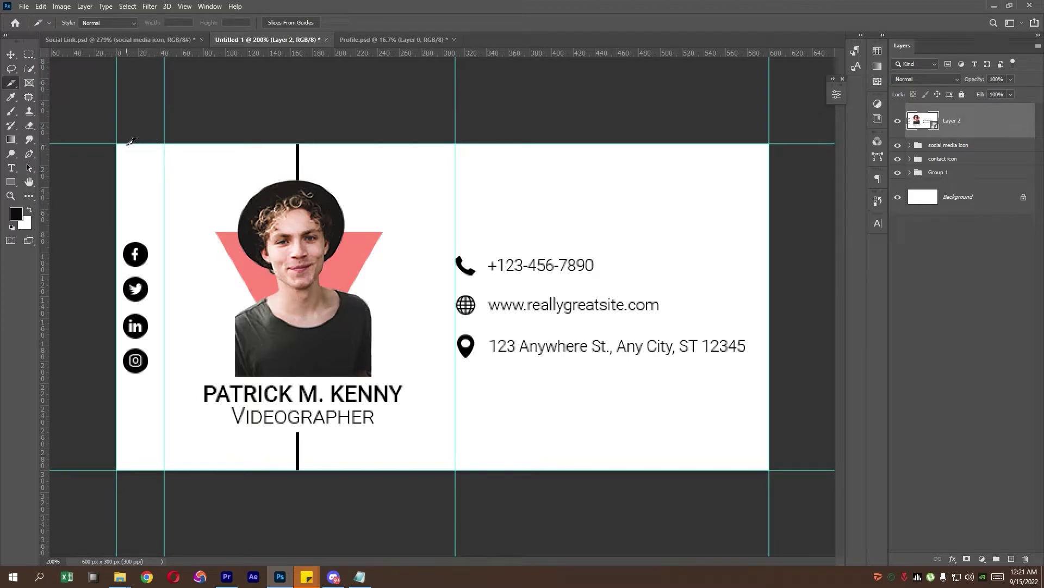
mouse_move(165, 144)
mouse_down()
mouse_move(459, 454)
mouse_move(455, 469)
mouse_up()
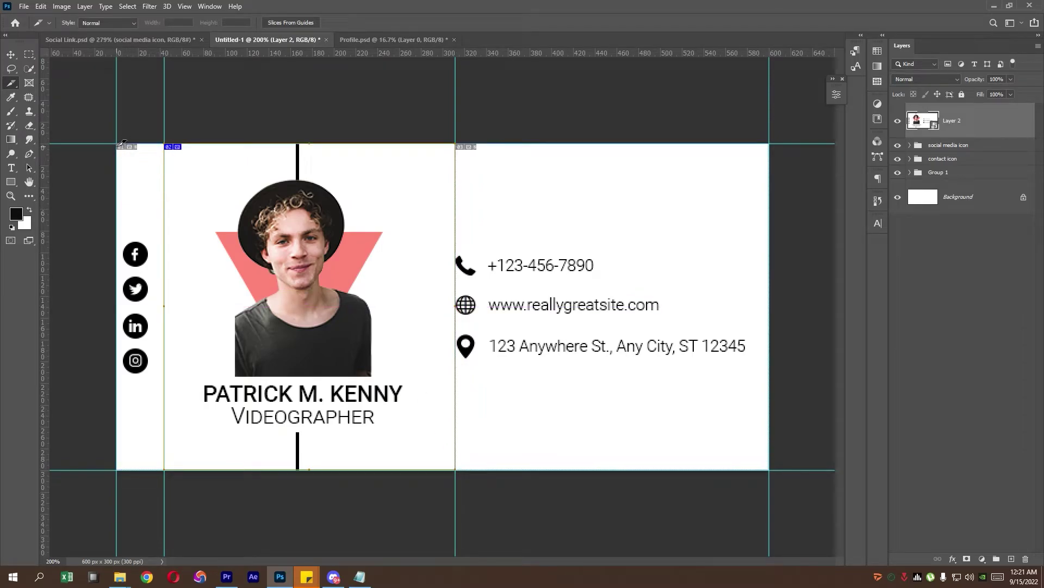
mouse_move(120, 143)
mouse_down()
mouse_move(170, 270)
mouse_move(165, 468)
mouse_up()
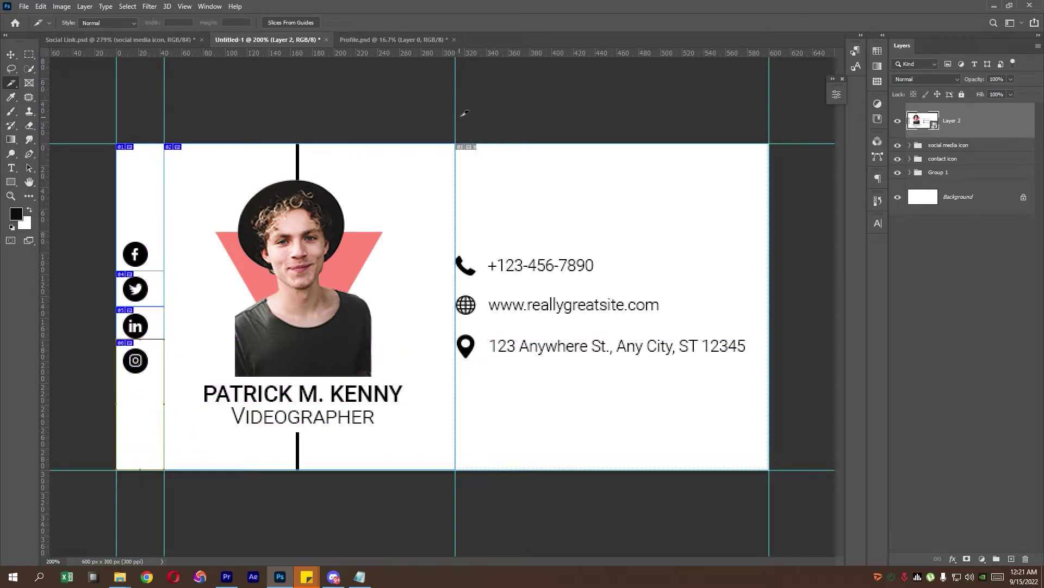
mouse_move(456, 109)
mouse_down()
mouse_move(593, 260)
mouse_move(771, 280)
mouse_up()
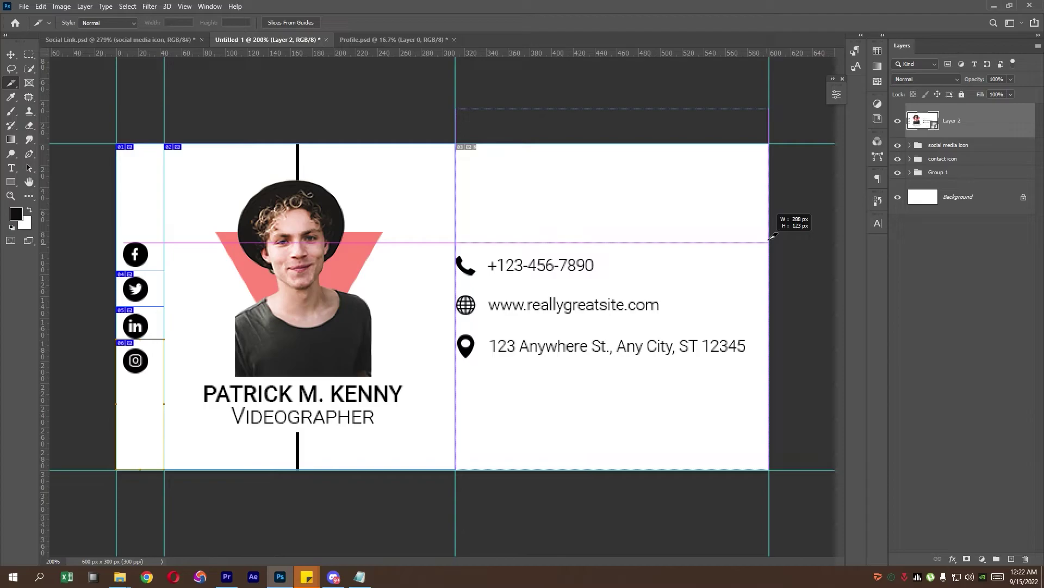
drag(771, 280, 770, 281)
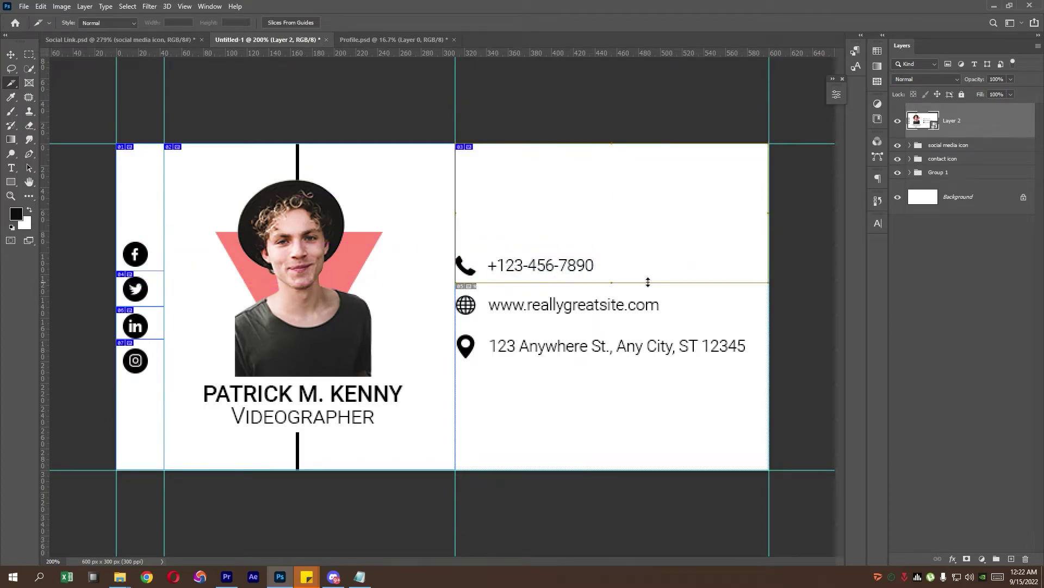
drag(456, 284, 488, 308)
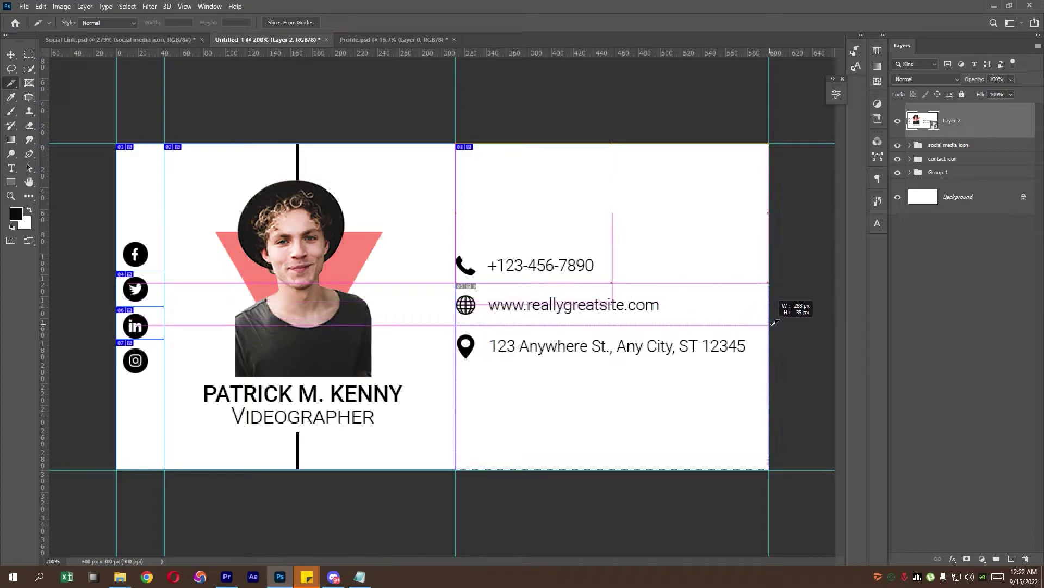
mouse_move(488, 306)
mouse_down()
mouse_move(769, 325)
mouse_move(457, 467)
mouse_up()
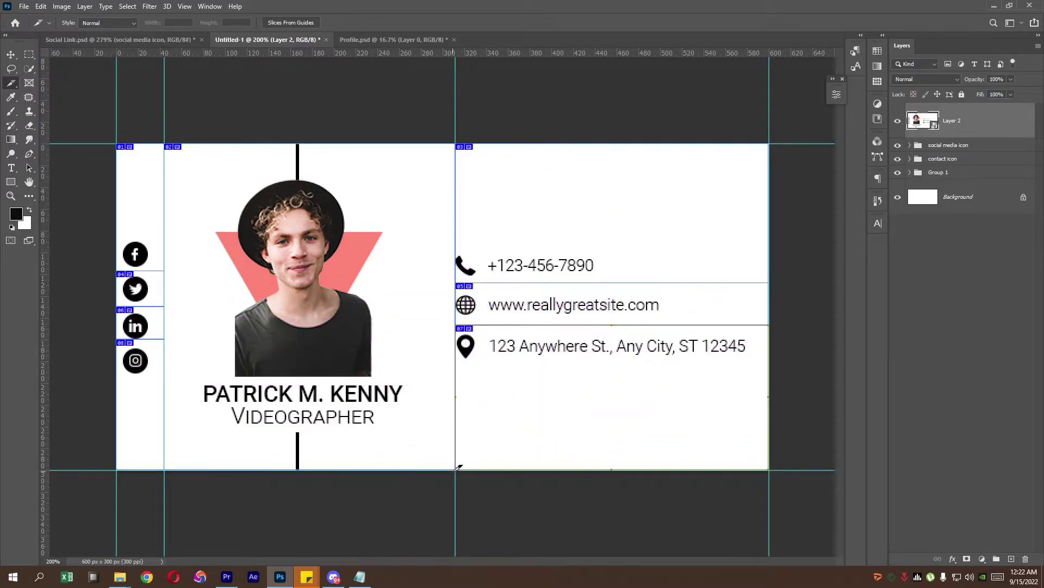
Step: Name the Facebook and Twitter icon slices and give each its profile link
right_click(136, 197)
click(163, 211)
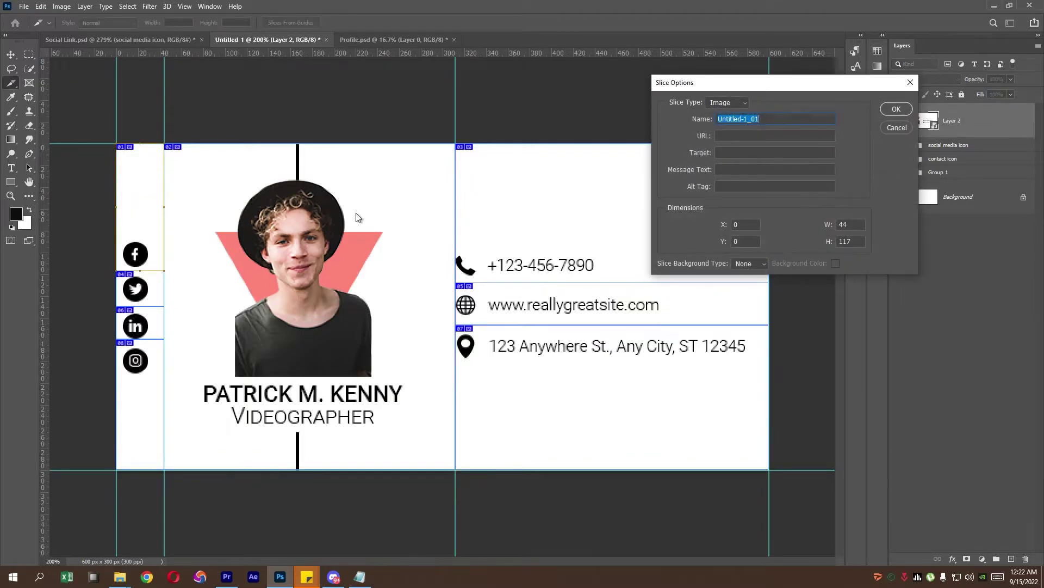
text(F)
click(726, 139)
text(https://www.facebook.com)
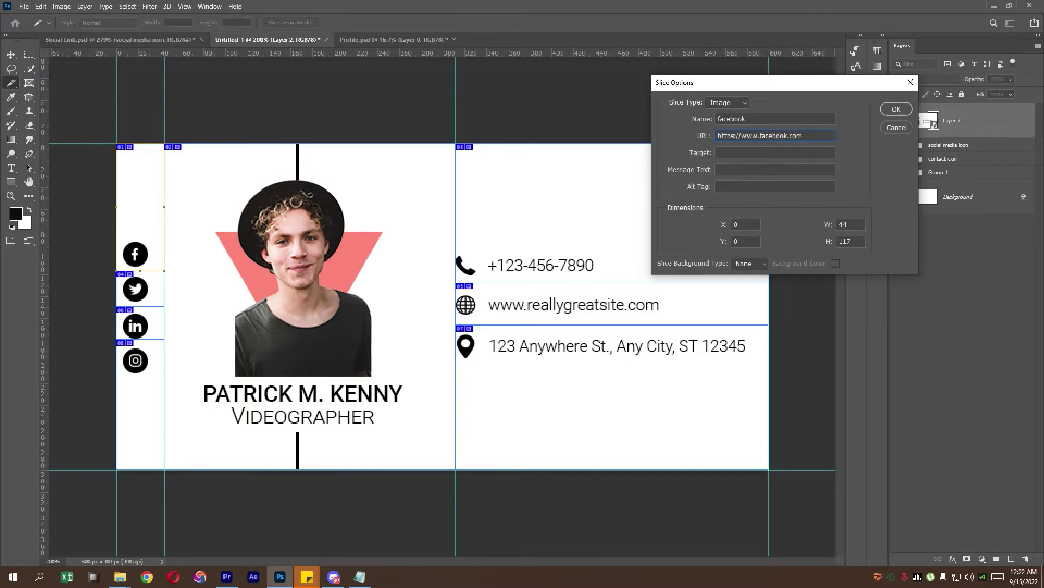
click(896, 109)
right_click(140, 288)
click(180, 304)
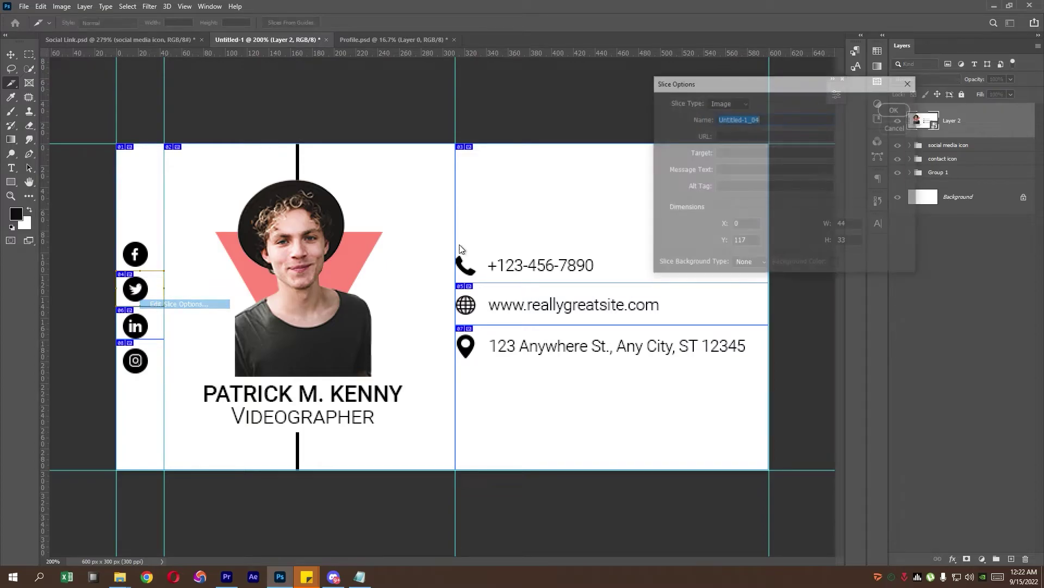
text(twitter)
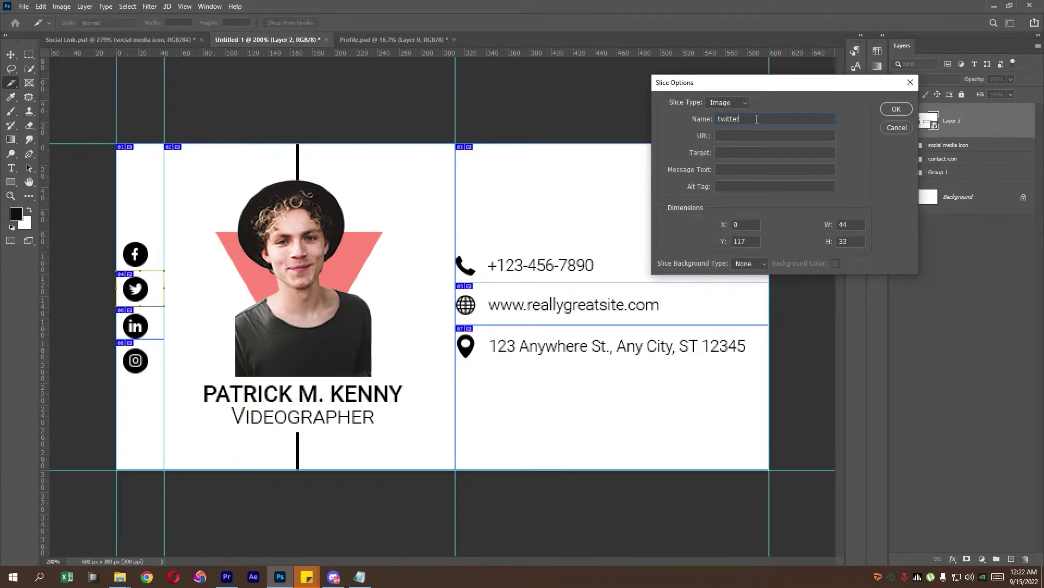
key(Tab)
text(htt)
click(895, 109)
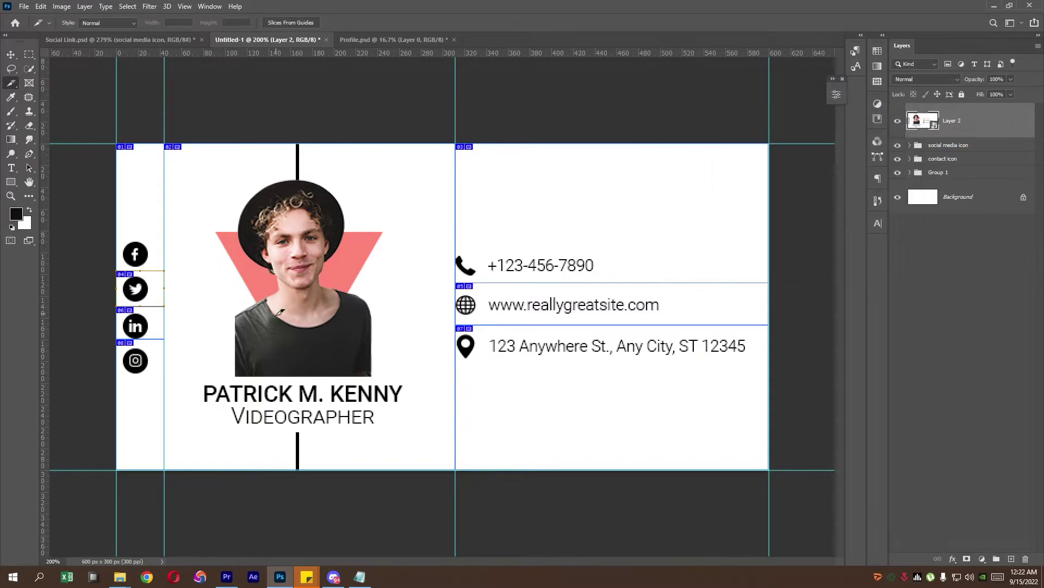
Step: Name the Instagram and LinkedIn icon slices and set their links
right_click(144, 318)
click(166, 336)
text(instagram)
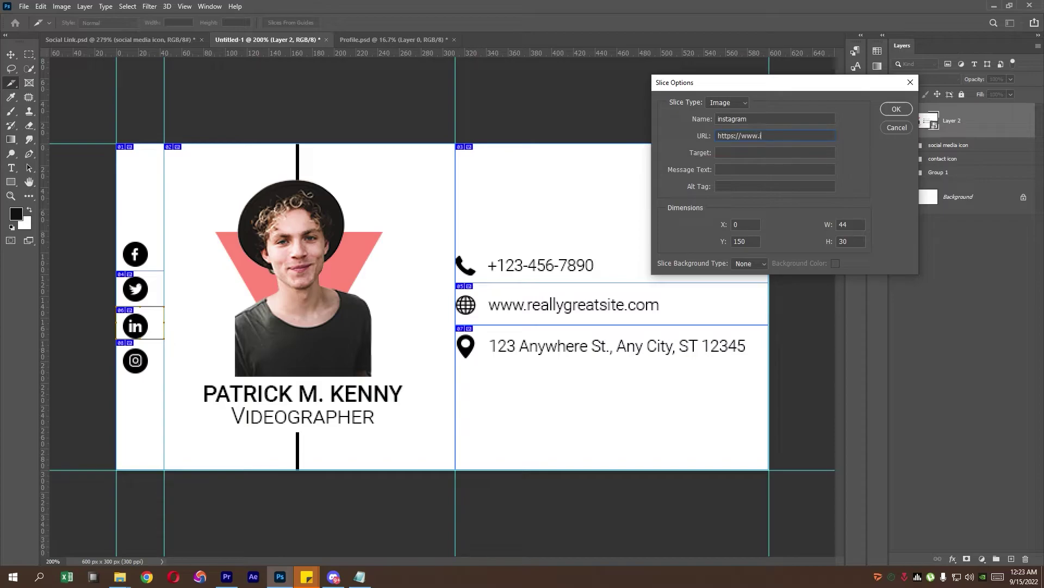
text(nstagram.co)
key(Return)
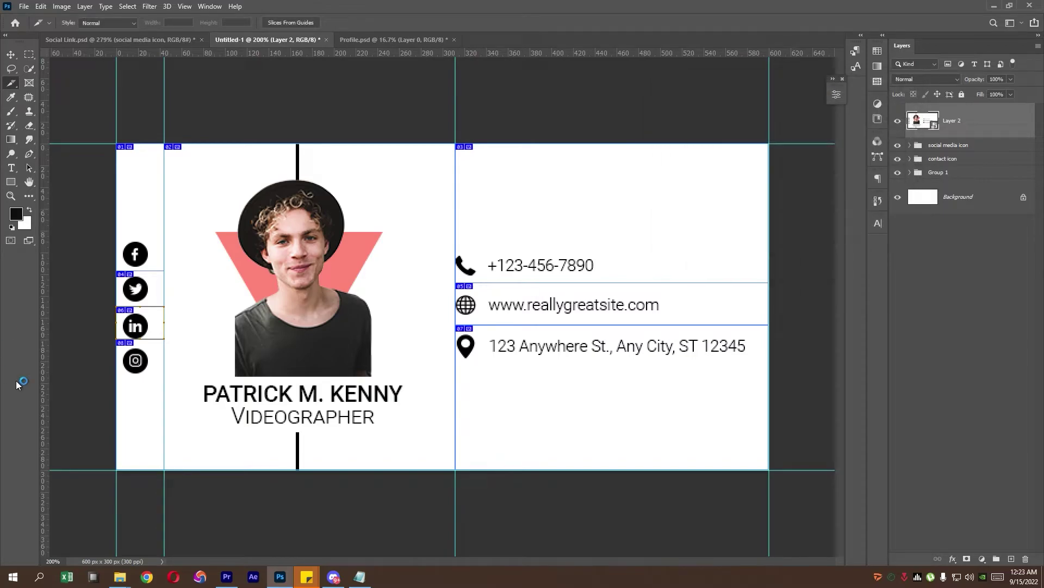
right_click(132, 380)
click(157, 398)
text(l)
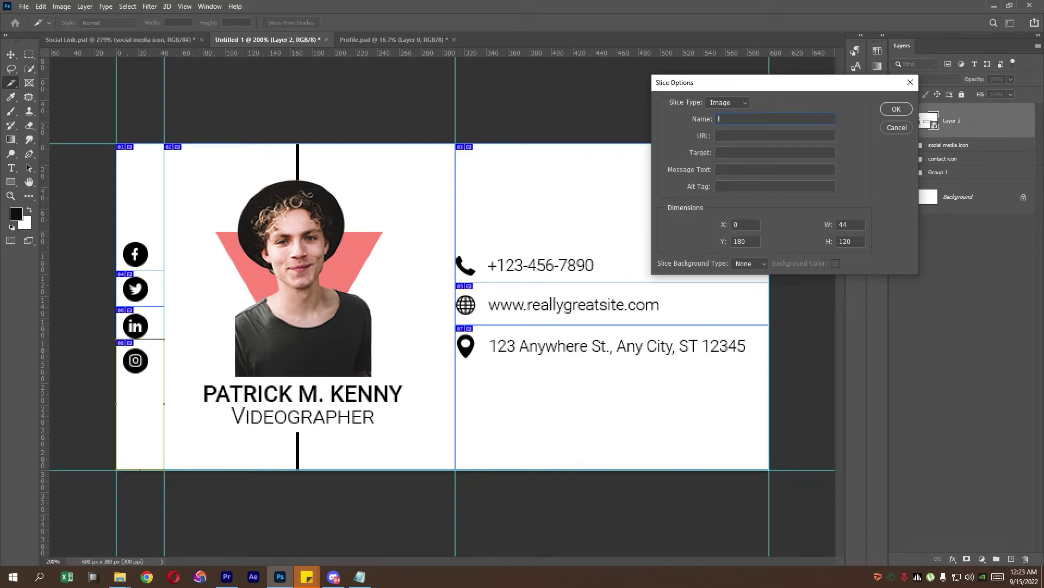
text(ink)
text(htt)
click(895, 108)
Step: Name the photo slice and name the phone slice 'tel' with a tel: link to the number
right_click(384, 249)
click(402, 263)
text(p)
key(Return)
right_click(607, 201)
click(624, 215)
text(tel)
key(Tab)
text(tel:123)
text(456789)
click(902, 108)
Step: Name and link the website slice, and name the address slice 'address'
right_click(540, 286)
click(552, 304)
text(we)
text(http)
text(ww.go)
text(ogl)
text(om)
key(Return)
right_click(556, 344)
click(569, 357)
text(address)
key(Return)
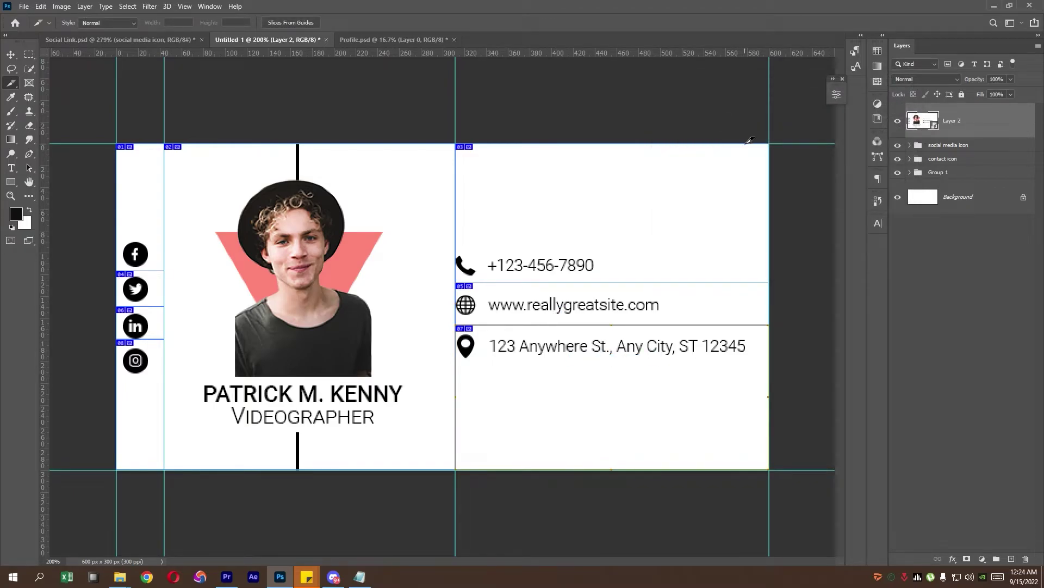
Step: Save the sliced card for web, preview it in the browser, and copy its HTML
click(23, 6)
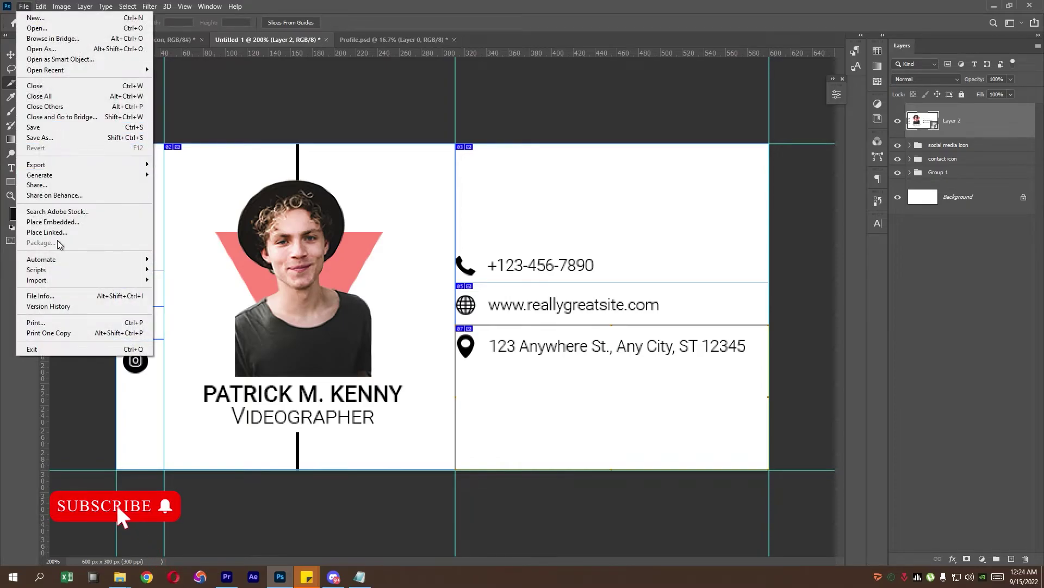
mouse_move(36, 164)
click(188, 205)
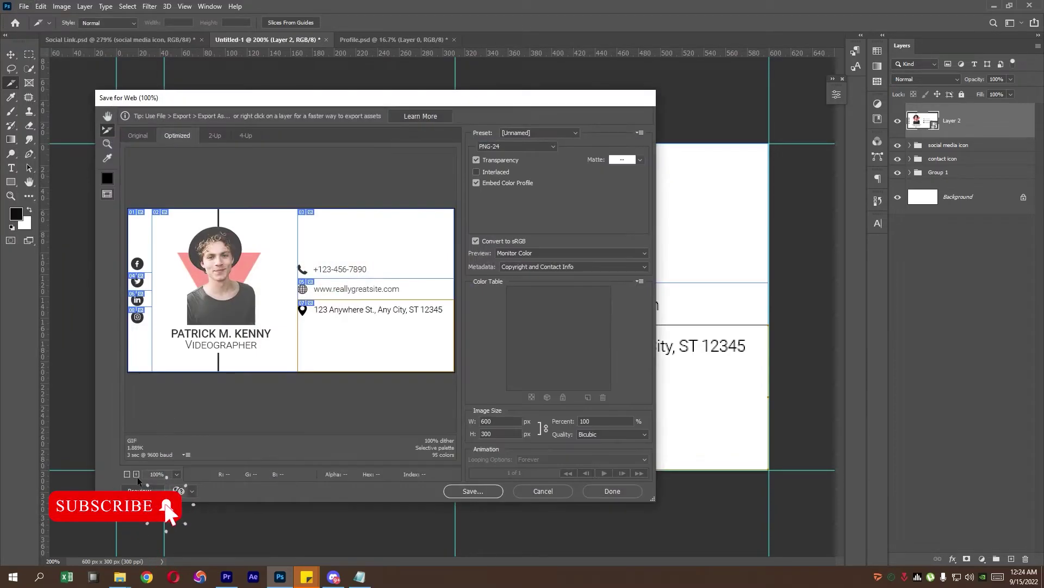
click(139, 490)
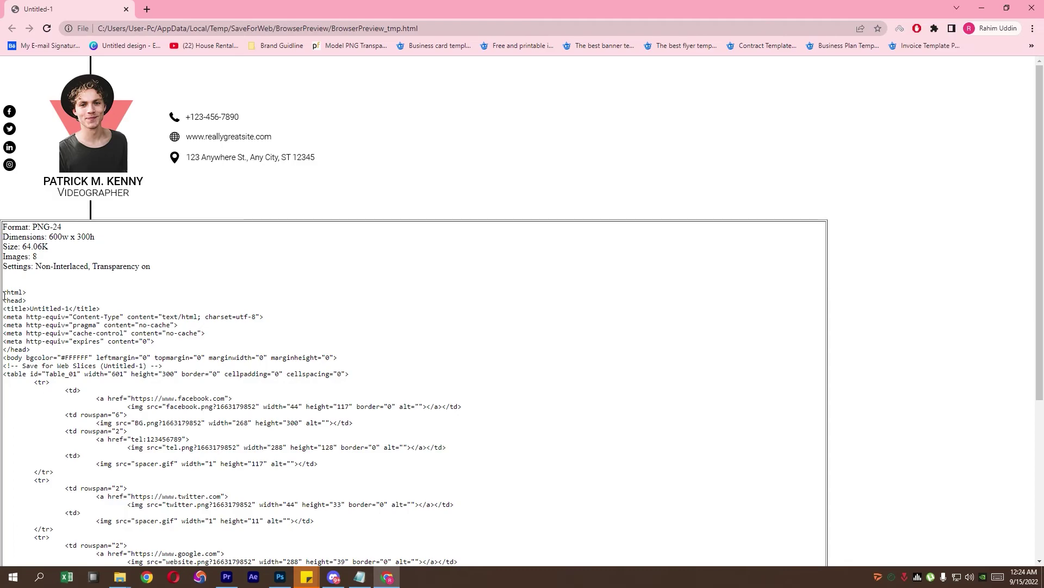
drag(4, 295, 135, 544)
right_click(135, 544)
click(140, 449)
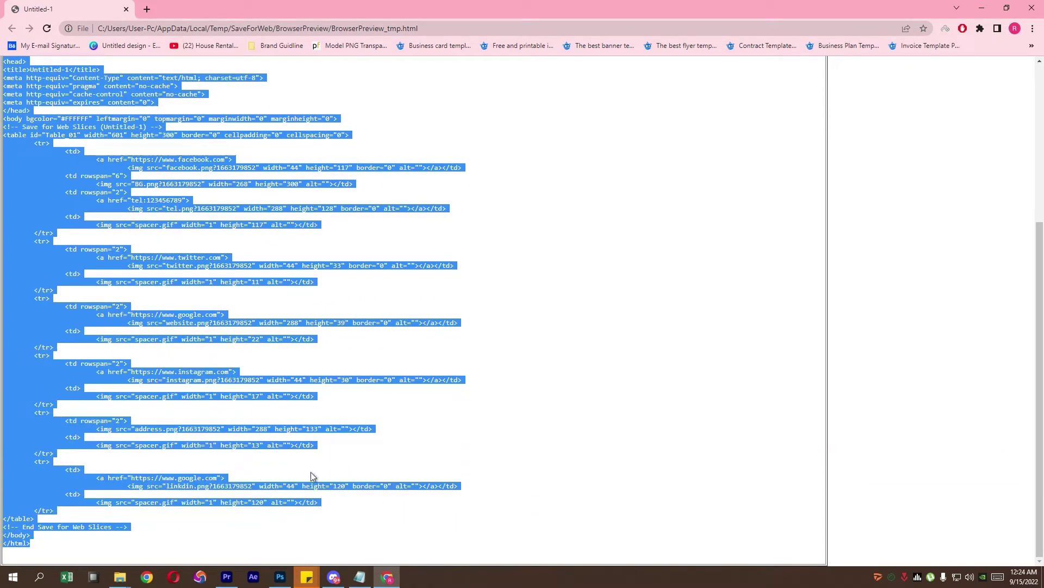
click(118, 577)
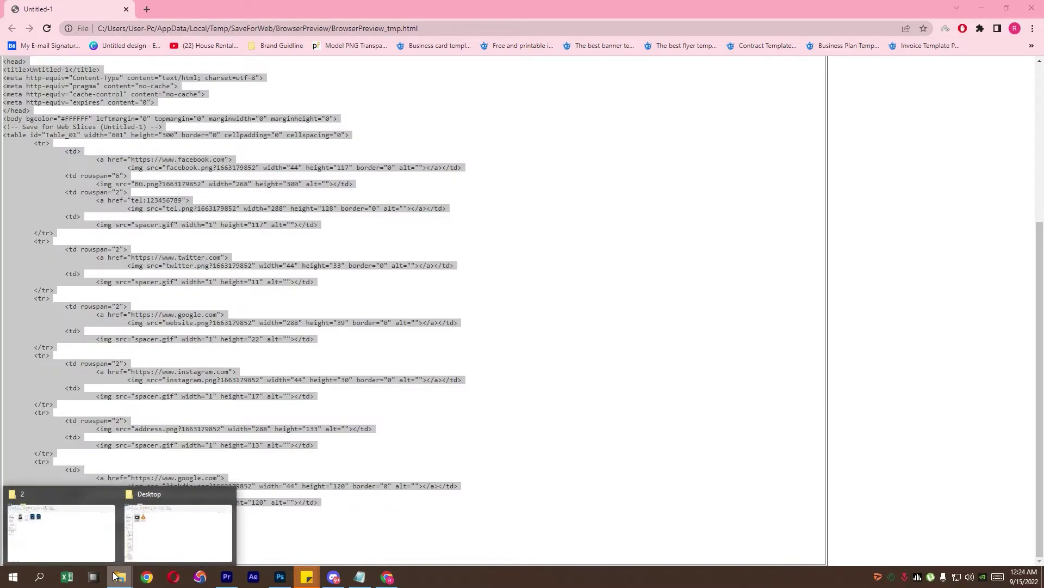
click(61, 531)
Step: Create a new text document containing the pasted HTML code and rename it signature.html
right_click(313, 222)
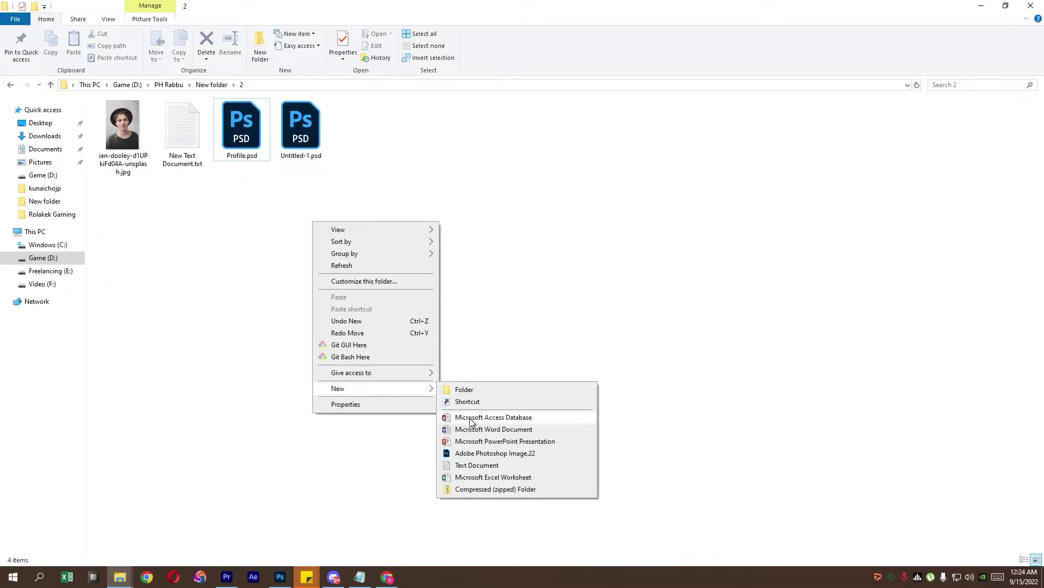
click(473, 464)
key(Return)
key(Return)
right_click(481, 201)
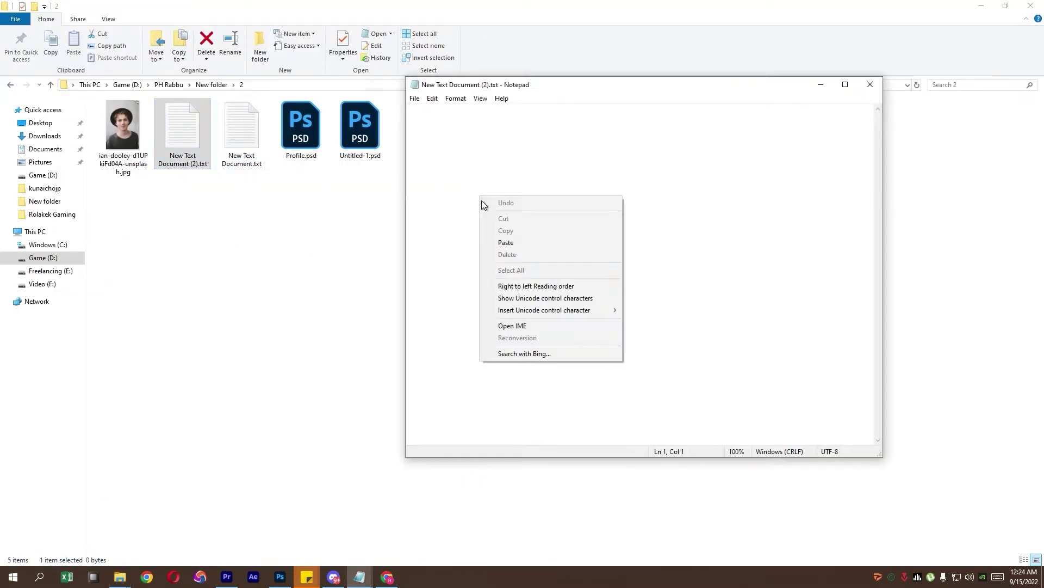
click(505, 243)
click(871, 84)
click(491, 300)
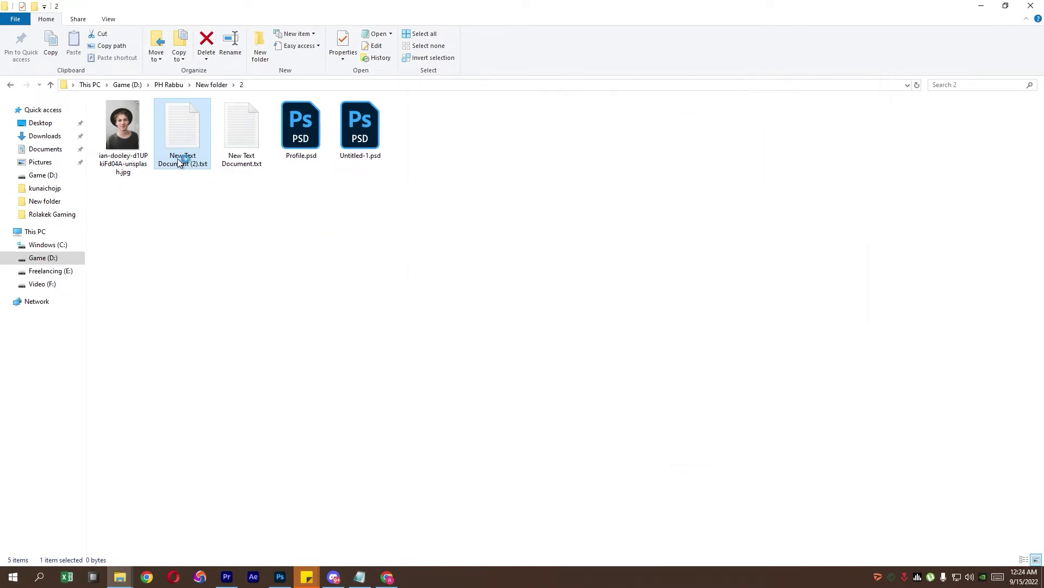
click(179, 160)
text(signat)
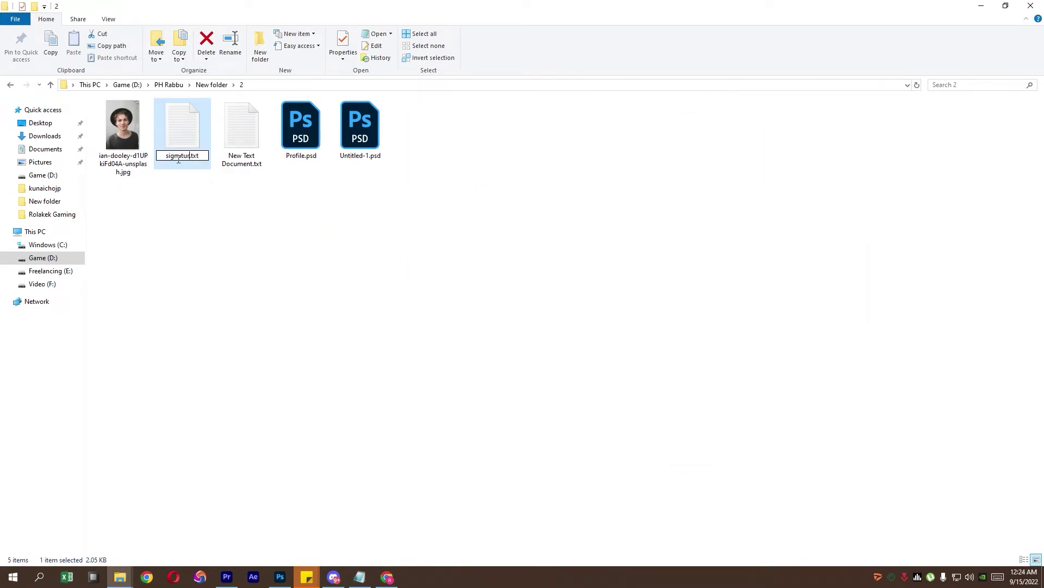
text(ure.ht)
text(ml)
key(Return)
key(Return)
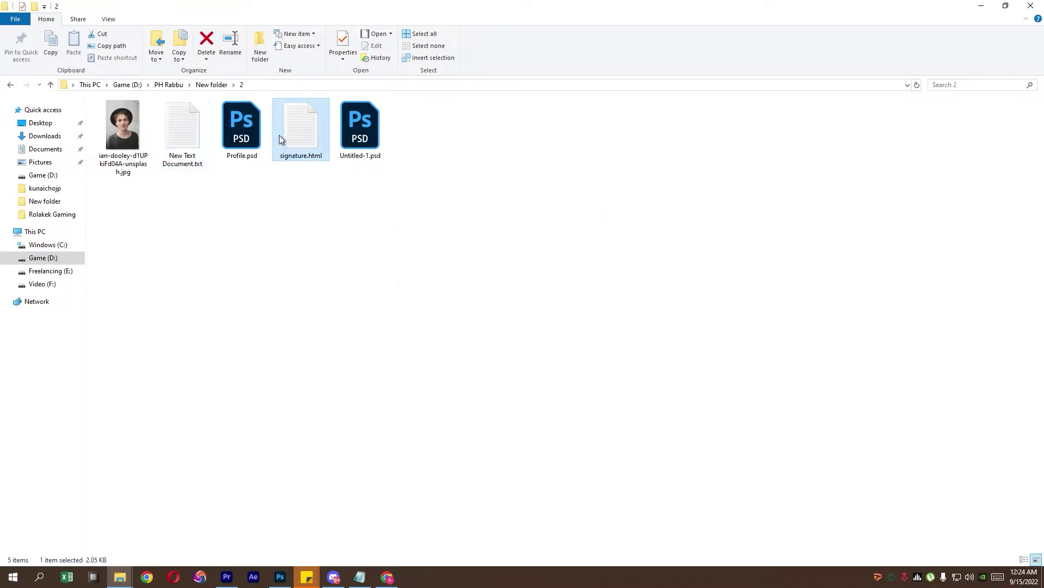
Step: Add an empty folder beside signature.html, keeping the default name New folder
right_click(281, 136)
click(236, 401)
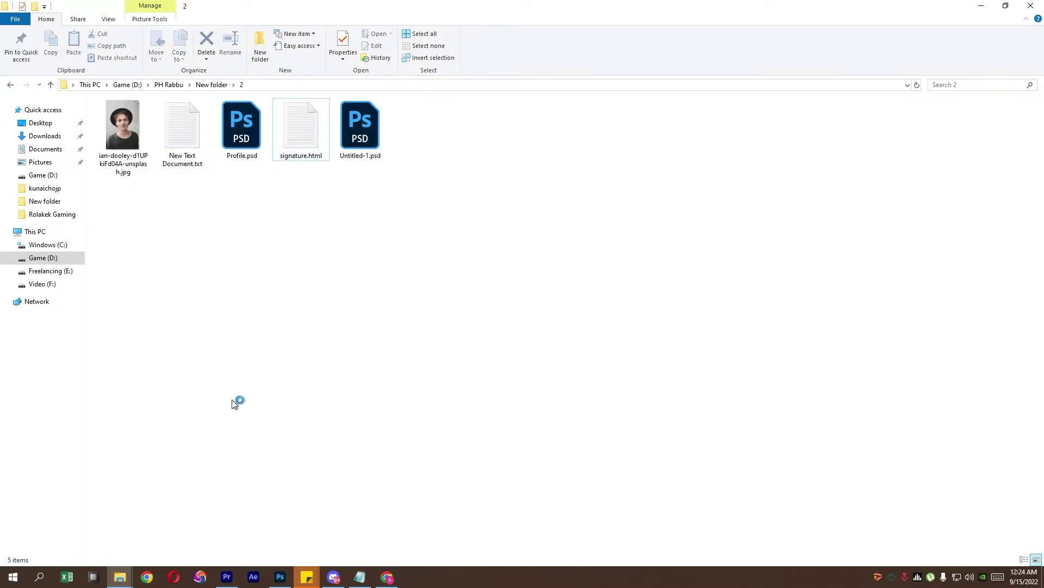
right_click(396, 392)
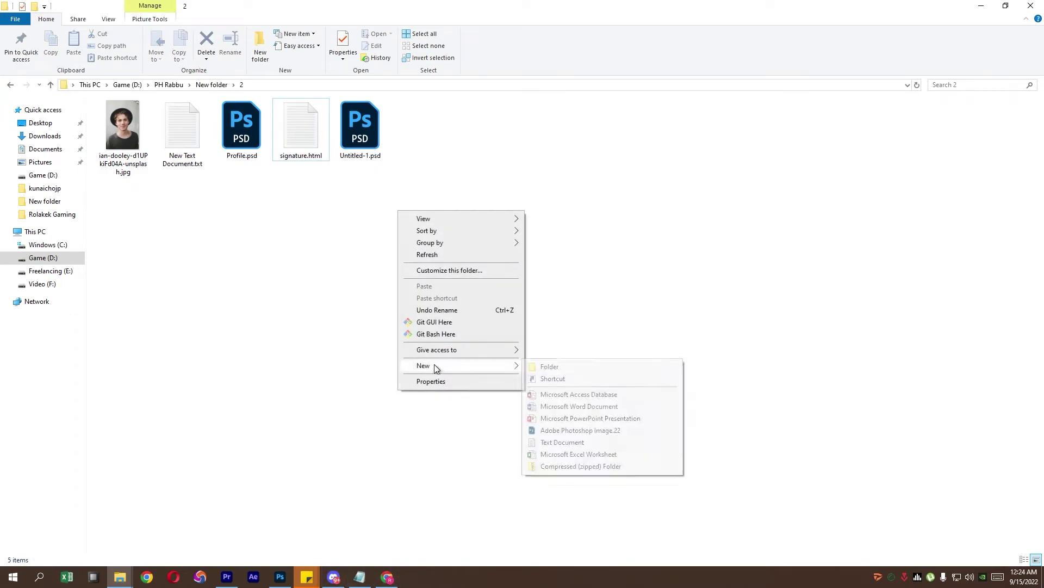
click(585, 368)
click(427, 457)
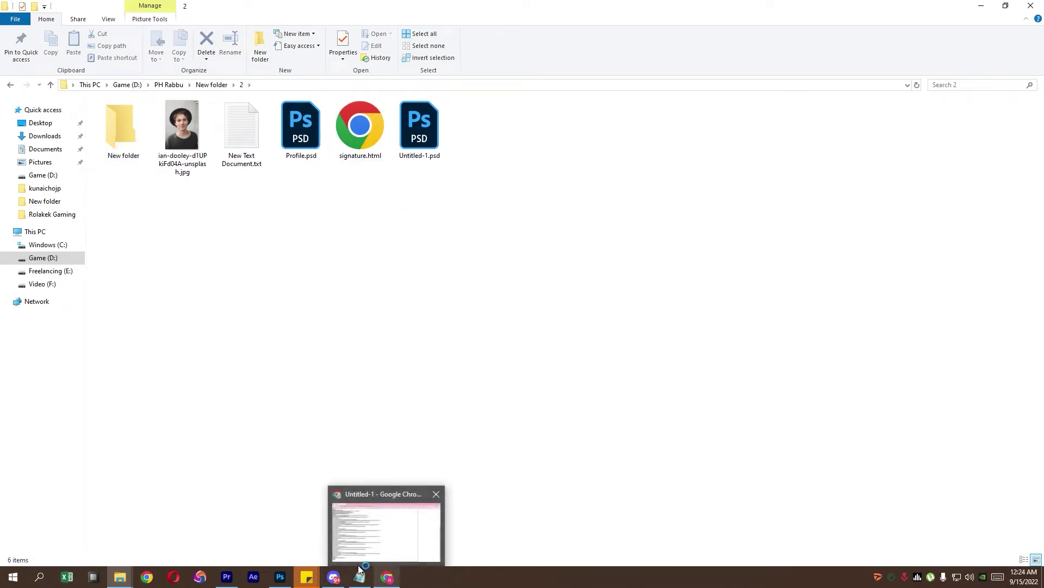
Step: Save all optimized slices from Save for Web into folder 2 > New folder
click(287, 577)
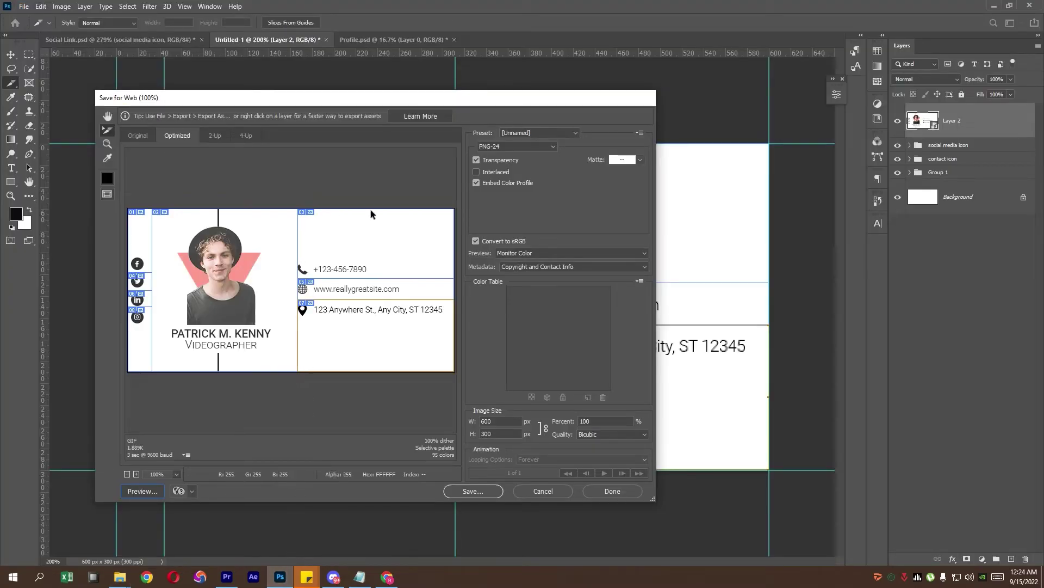
click(477, 492)
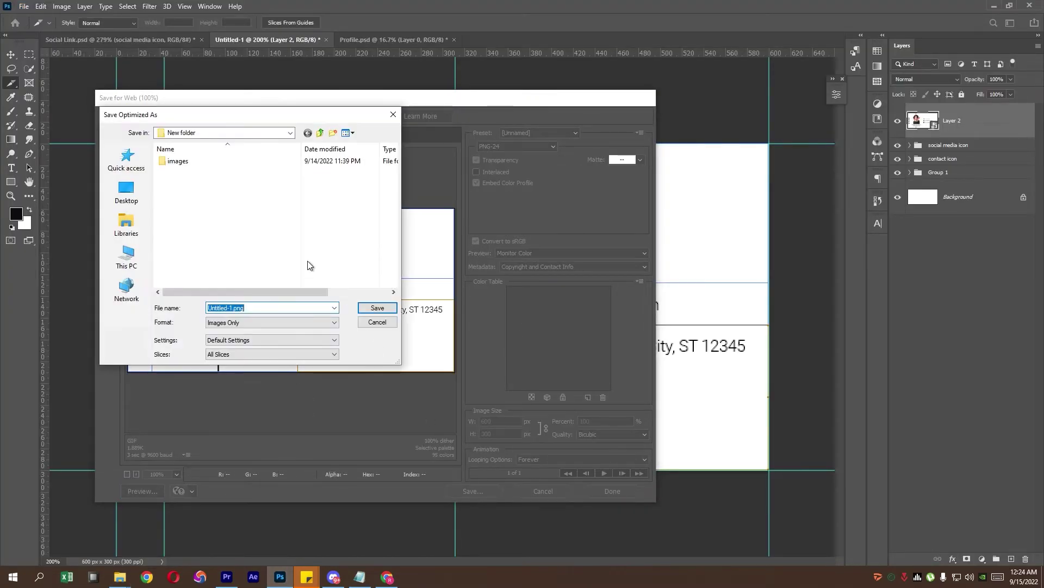
click(320, 133)
double_click(210, 184)
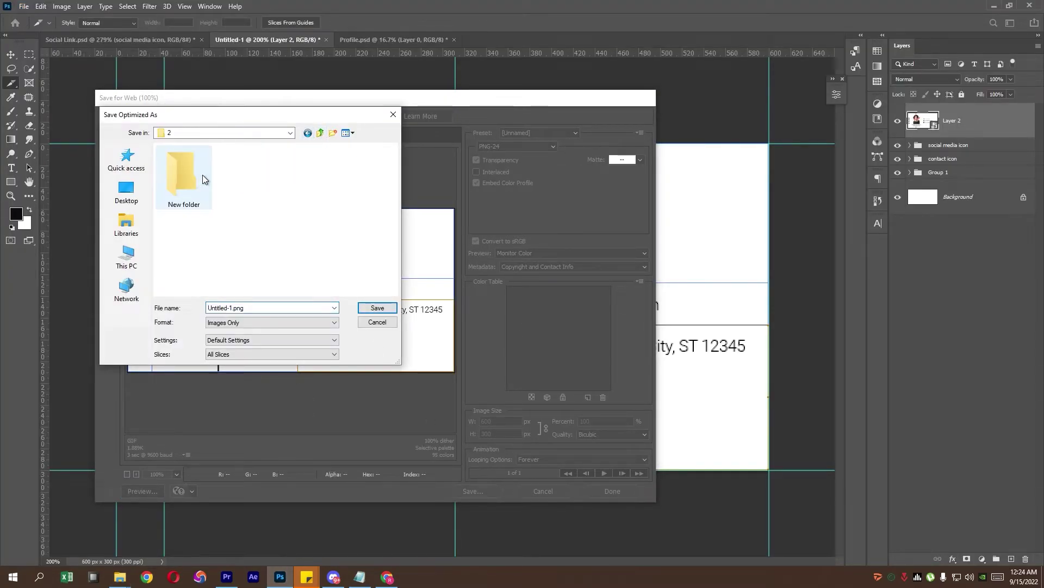
click(203, 175)
double_click(203, 175)
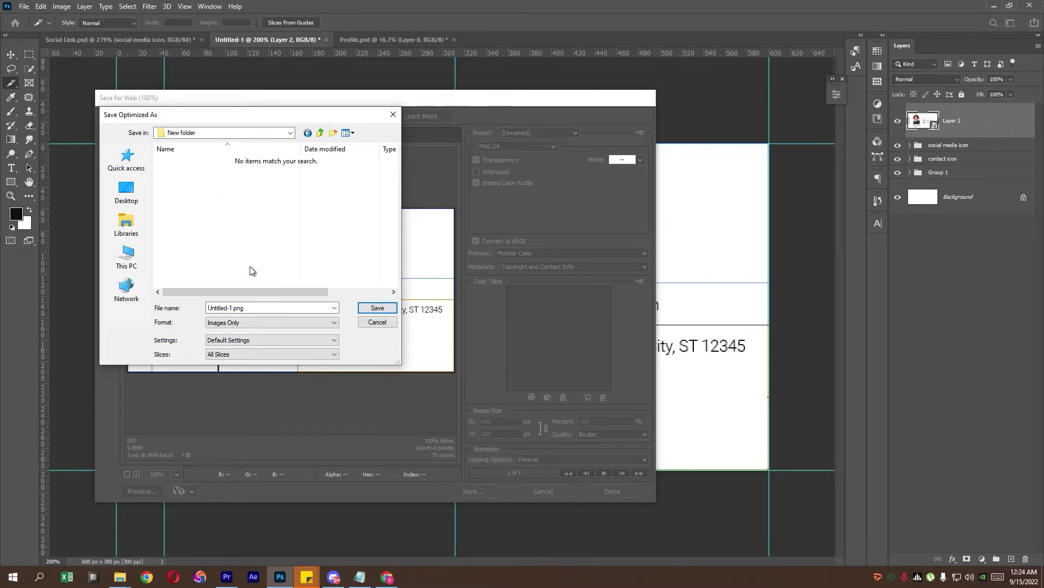
click(388, 308)
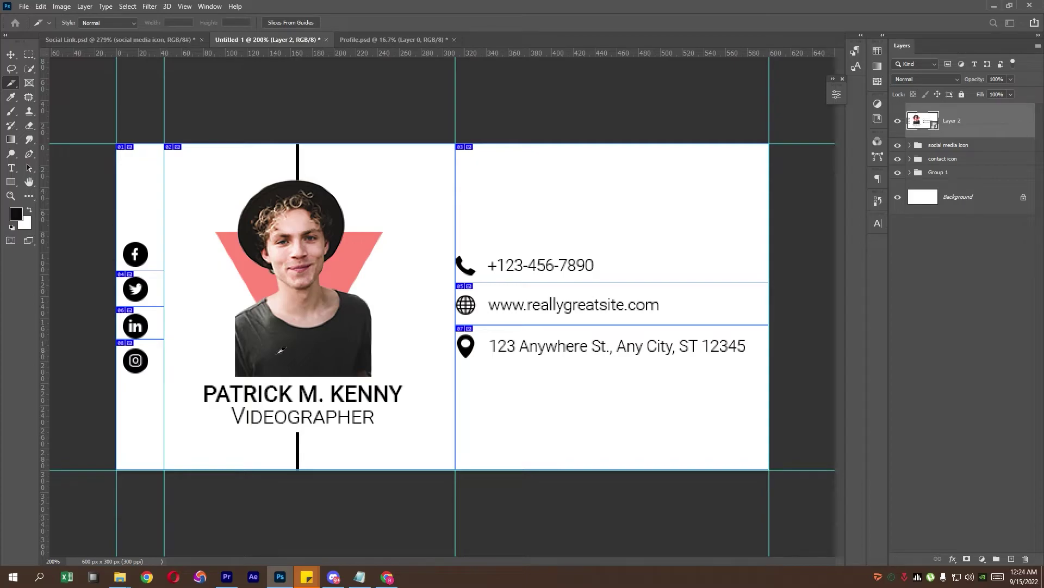
click(120, 577)
Step: Open the exported images subfolder and load postimages.org in a new Chrome tab, retrying after a 502 error
double_click(129, 141)
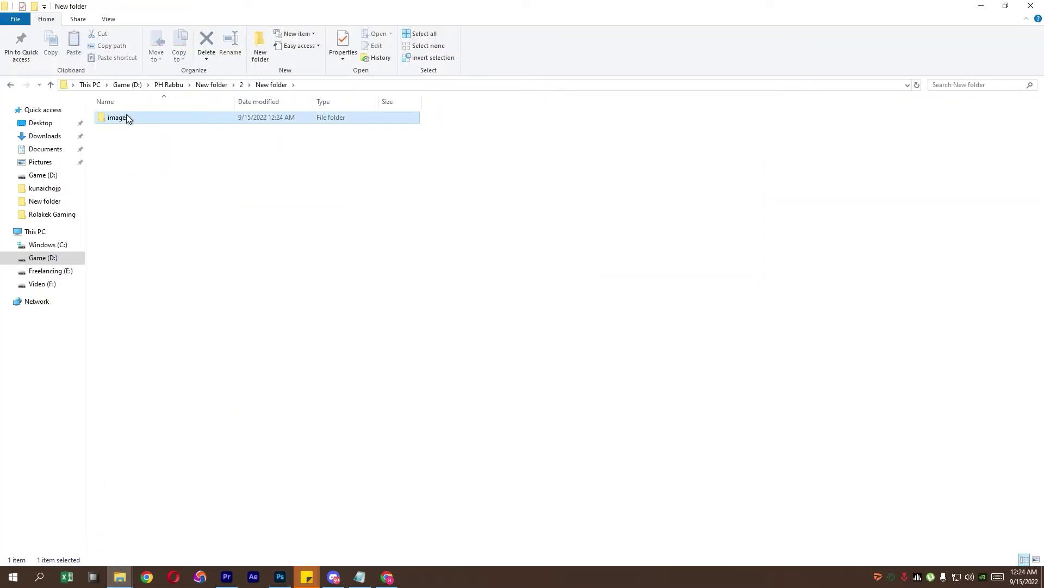
double_click(126, 116)
click(387, 577)
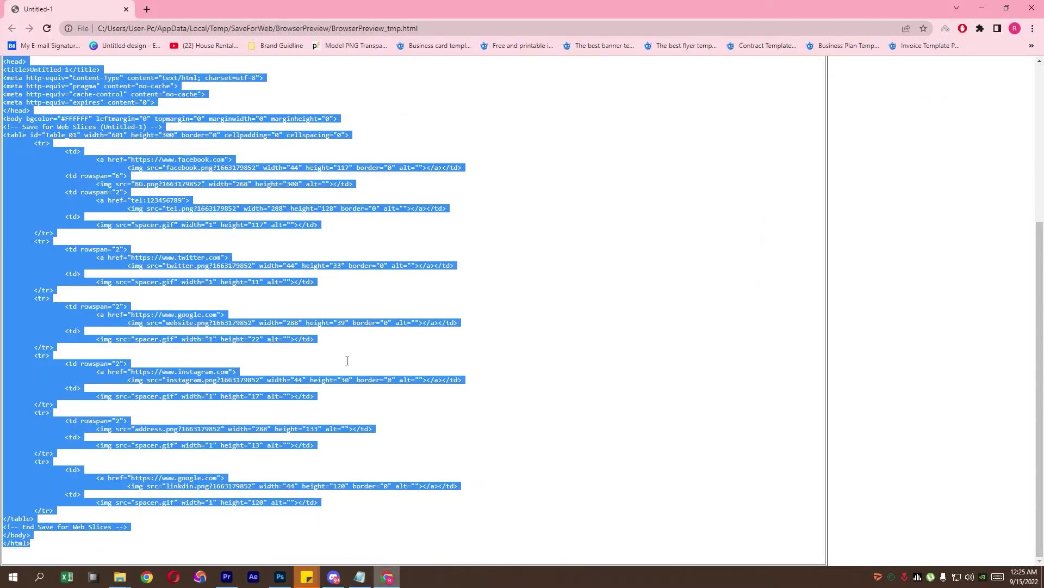
click(146, 10)
text(po)
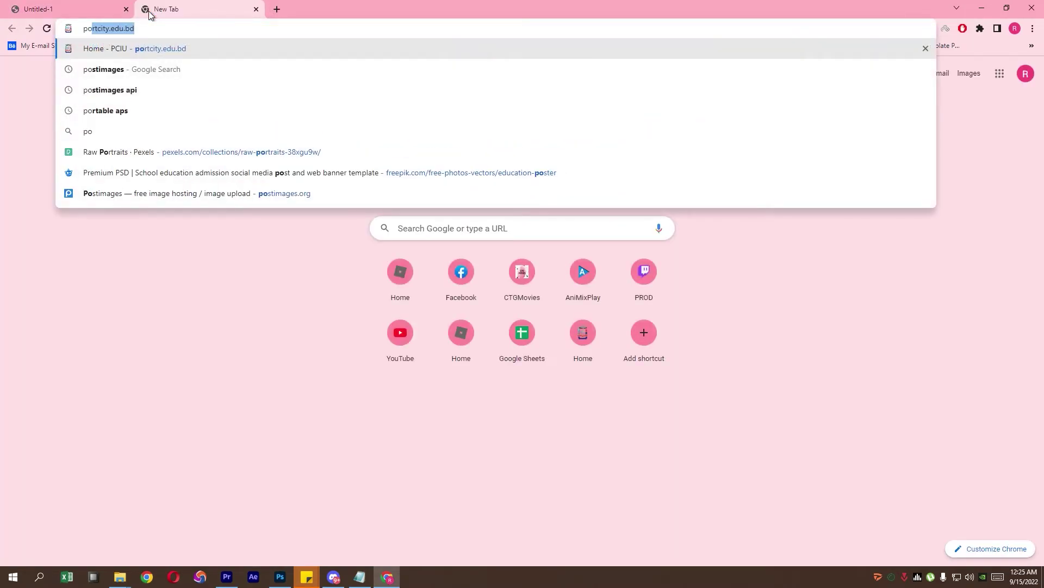
text(s)
key(BackSpace)
key(BackSpace)
text(s)
key(BackSpace)
text(ost)
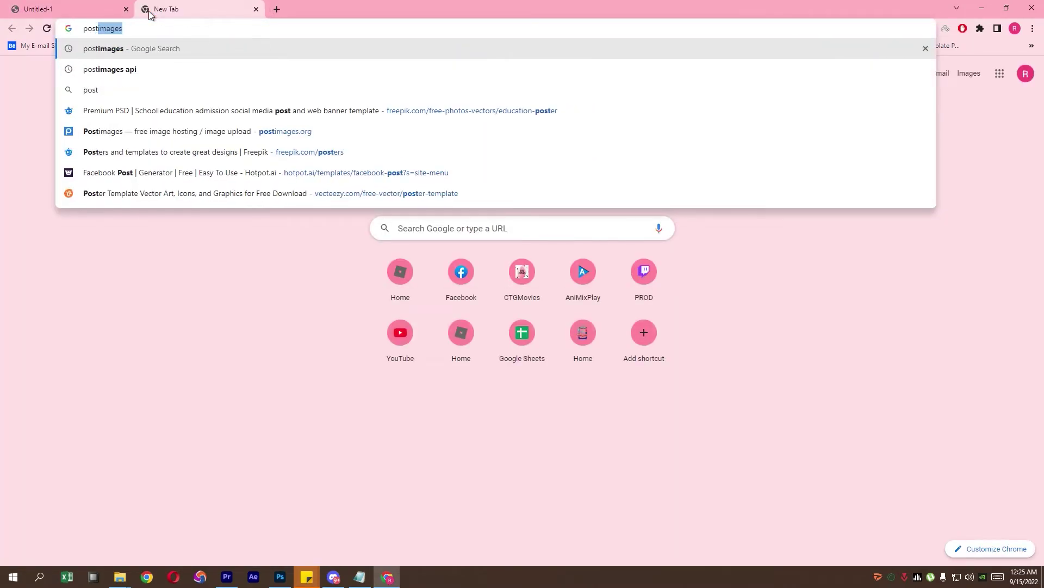
text(images)
key(Up)
key(Down)
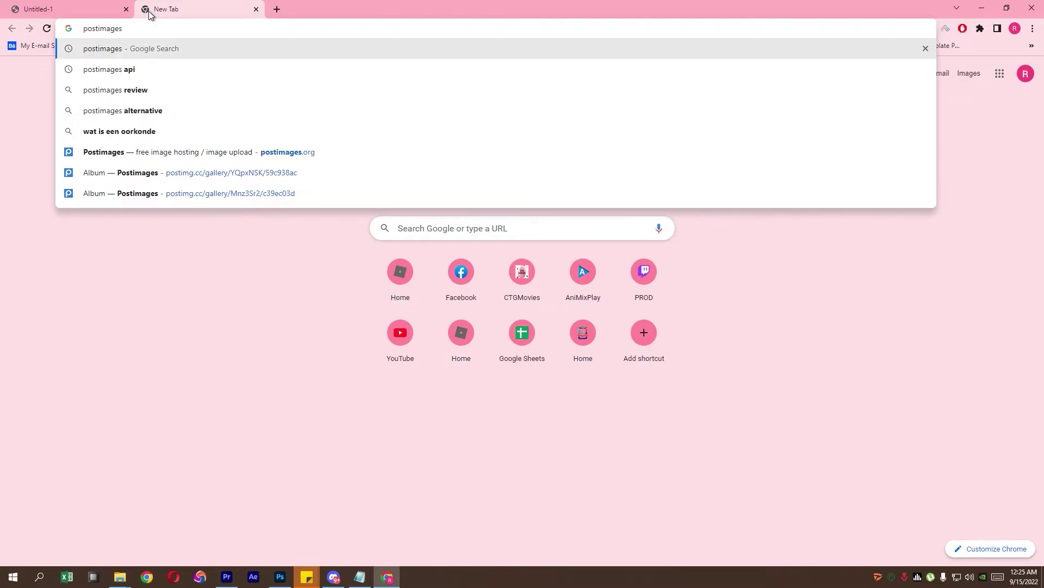
key(Down)
key(Up)
key(Down)
key(Down)
key(Down)
key(Down)
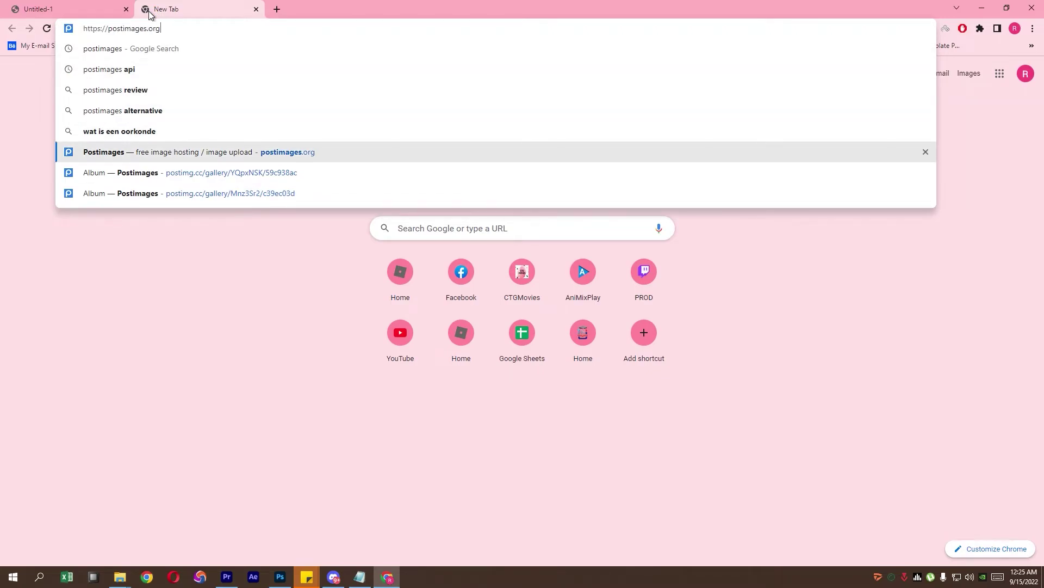
key(Return)
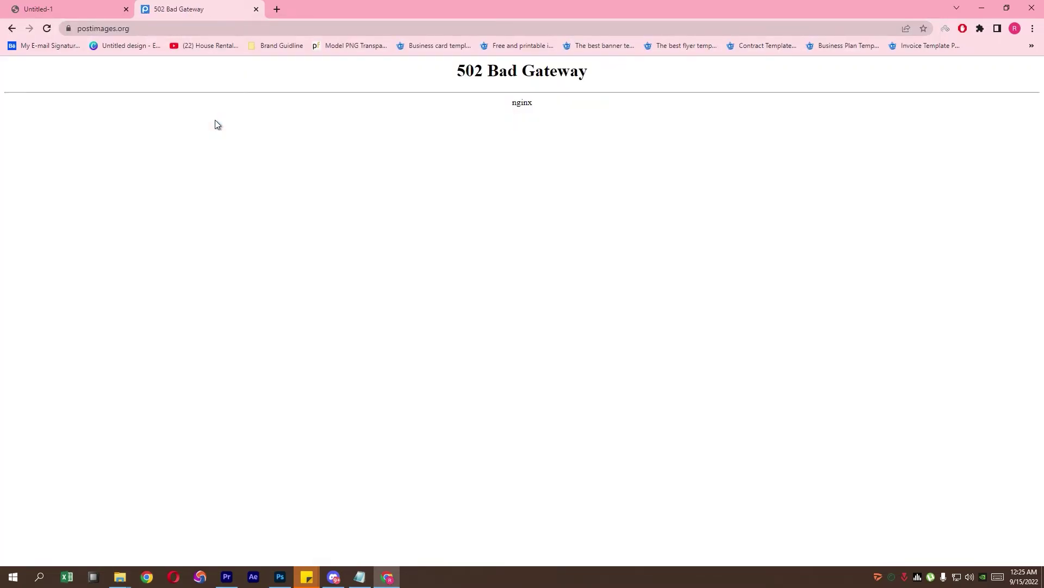
click(161, 28)
text(pos)
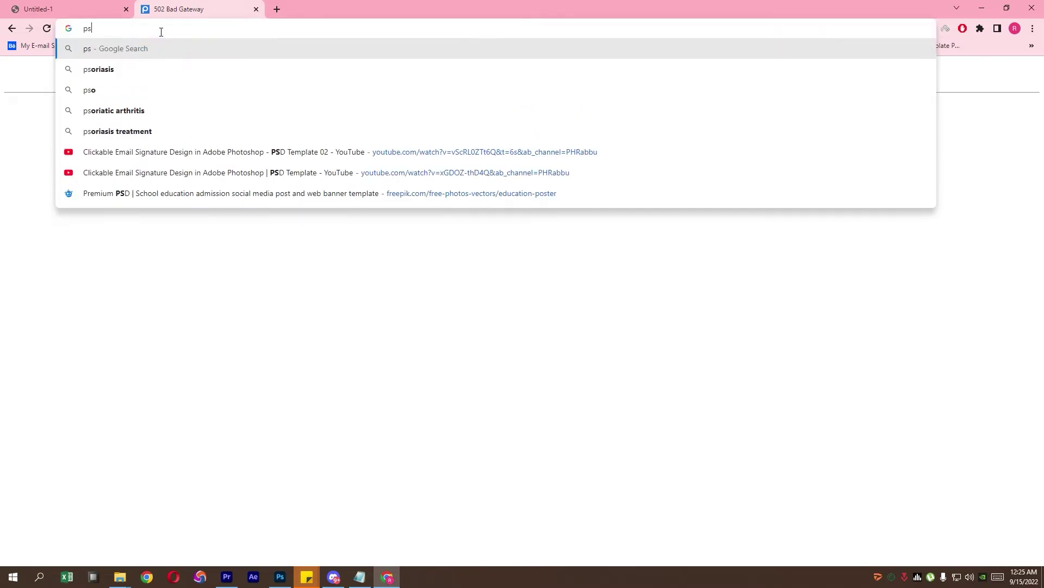
text(t)
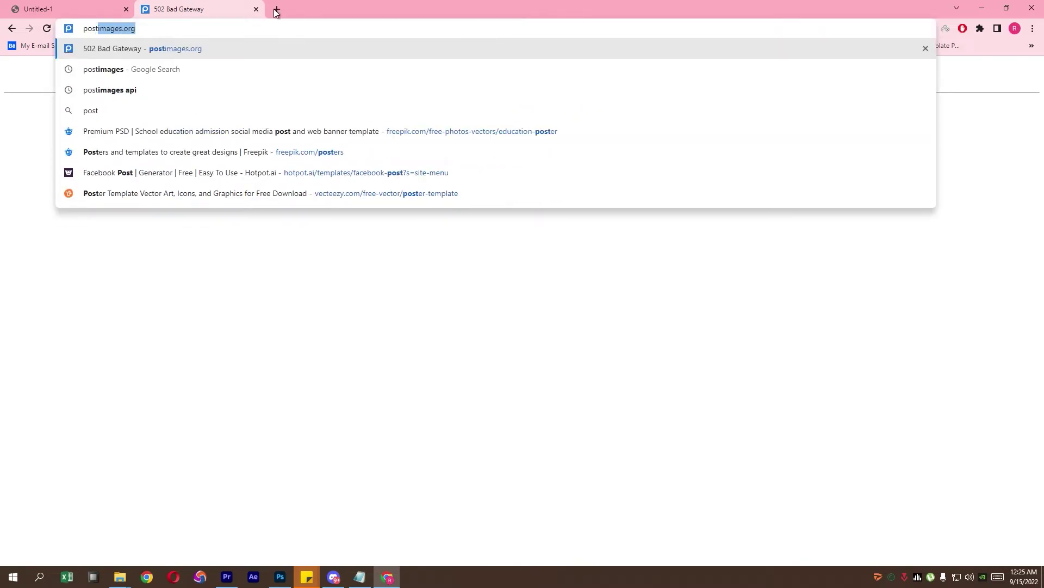
key(Return)
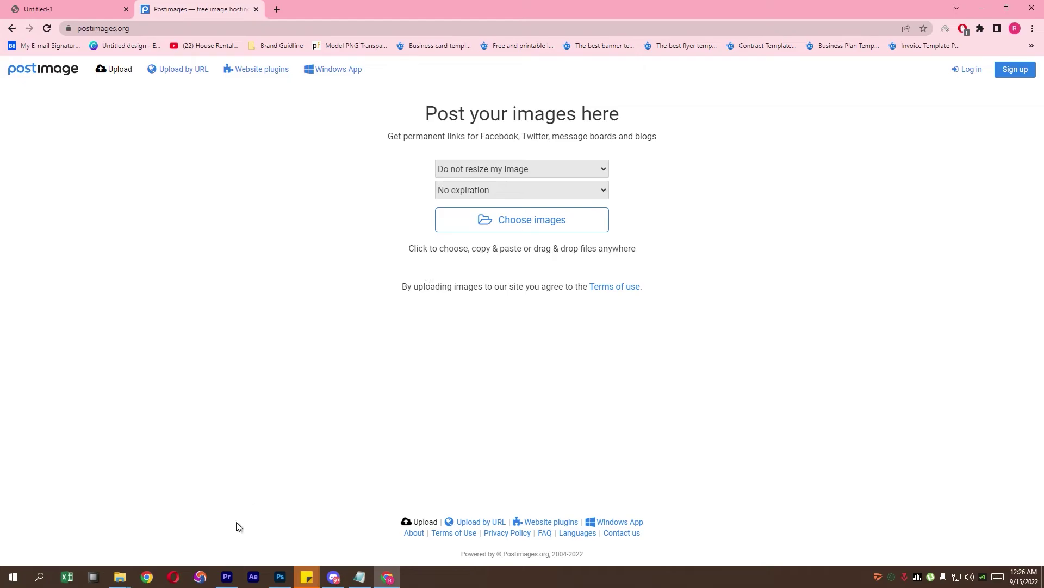
Step: Upload all eight PNG slices to Postimages by drag-and-drop, keeping Direct link codes
mouse_move(119, 576)
click(61, 532)
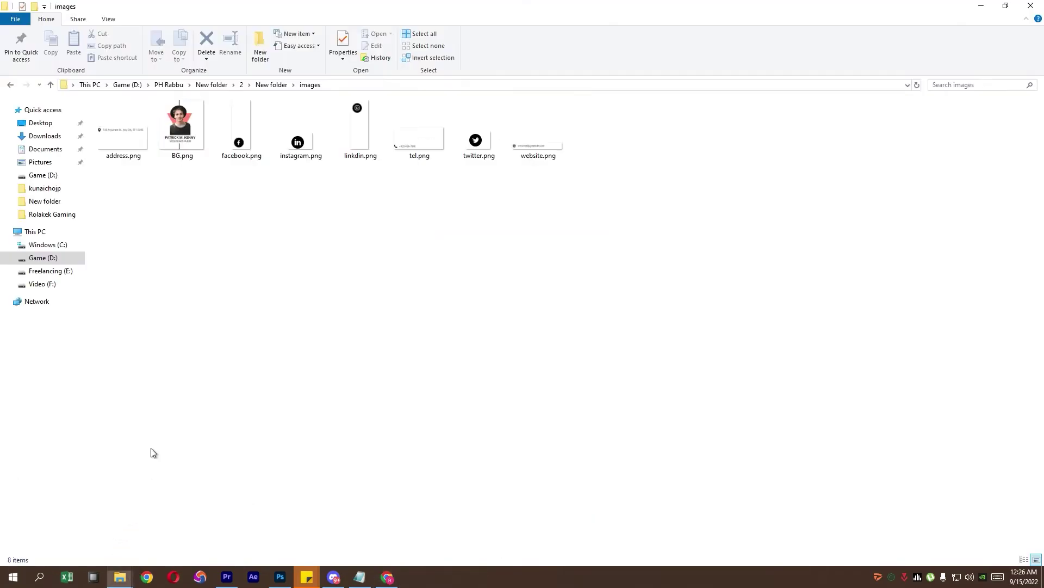
mouse_move(129, 184)
mouse_down()
mouse_move(434, 156)
mouse_move(392, 583)
mouse_up()
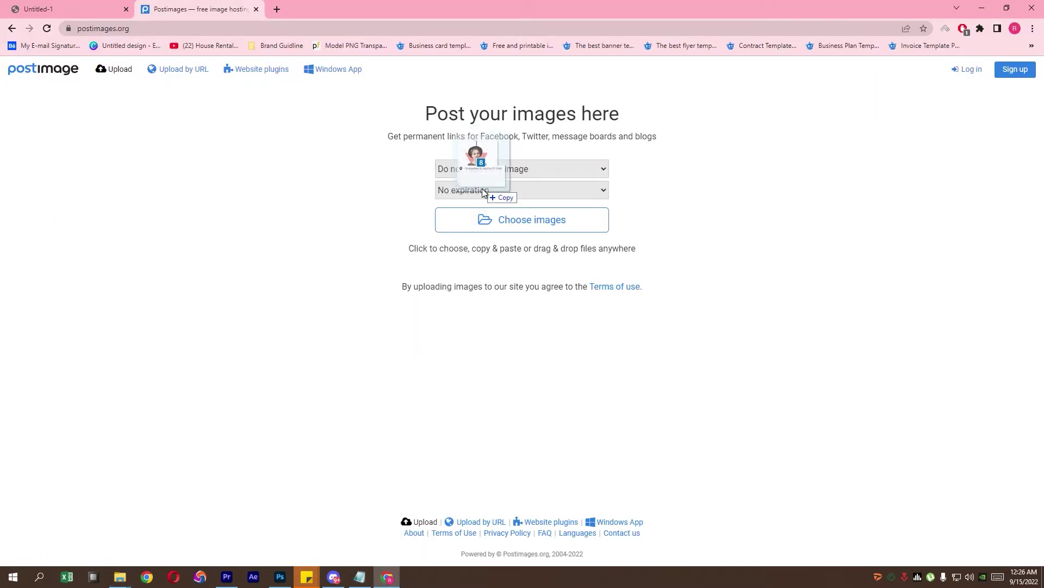
drag(393, 583, 485, 213)
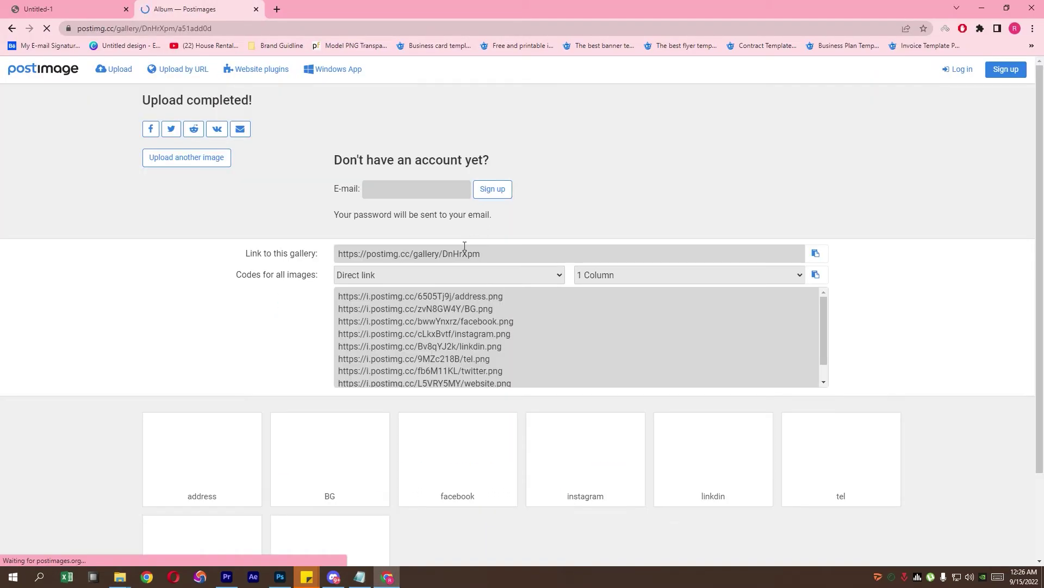
click(436, 275)
click(401, 296)
click(400, 277)
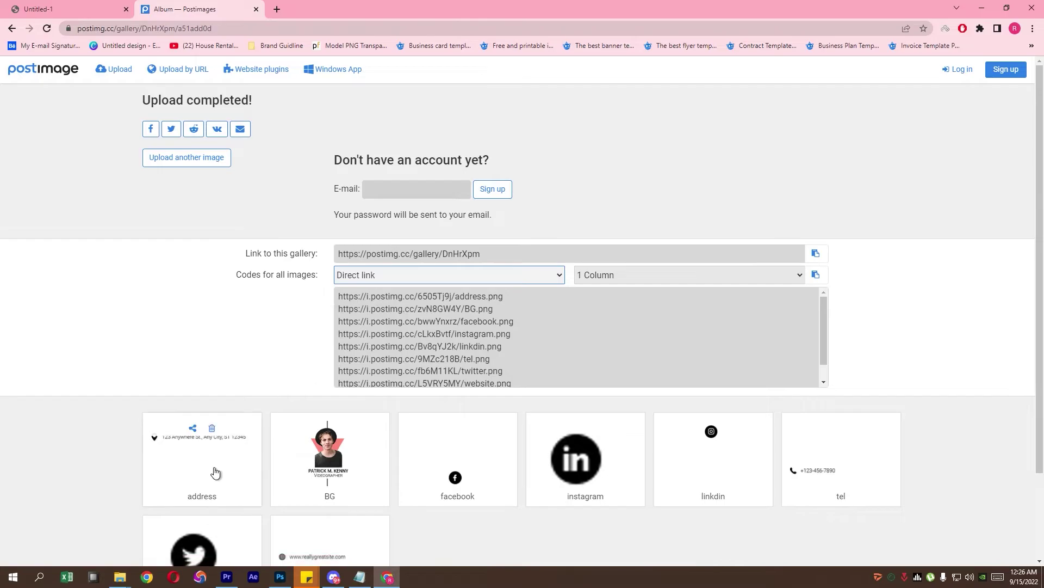
click(91, 523)
click(272, 85)
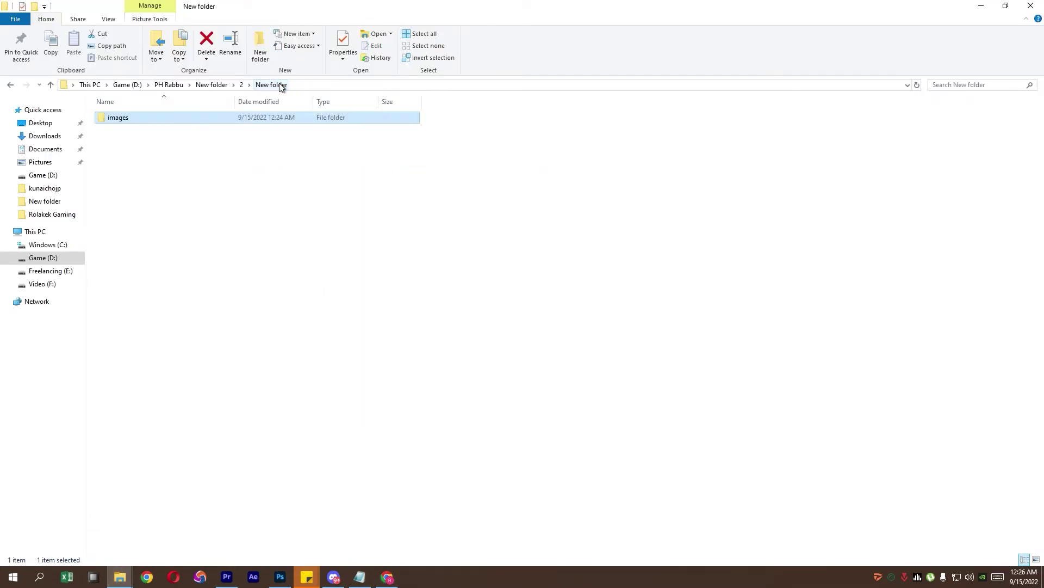
Step: Open signature.html from folder 2 in Notepad, maximized
click(241, 84)
click(343, 136)
right_click(342, 126)
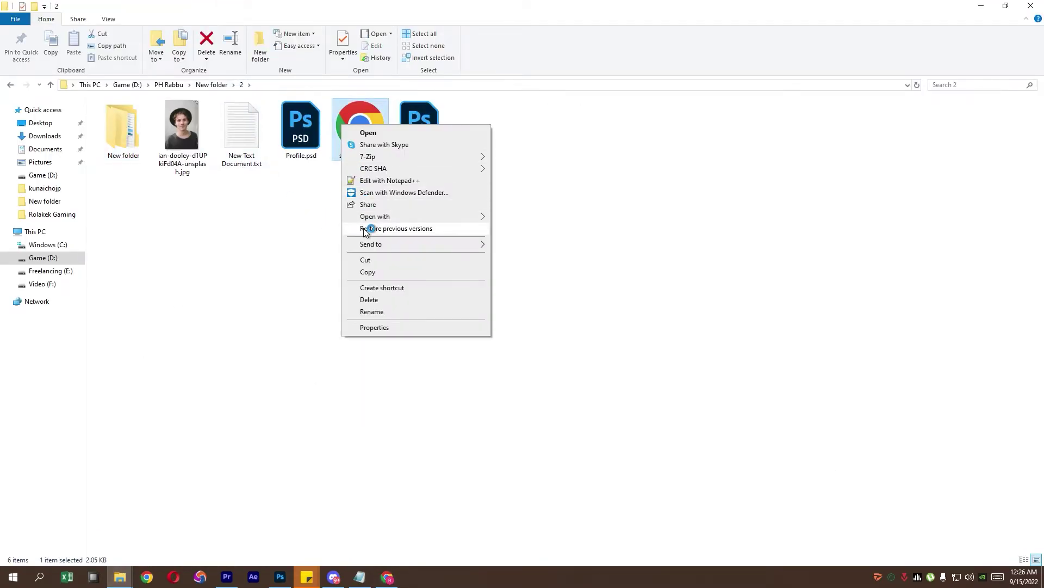
click(520, 266)
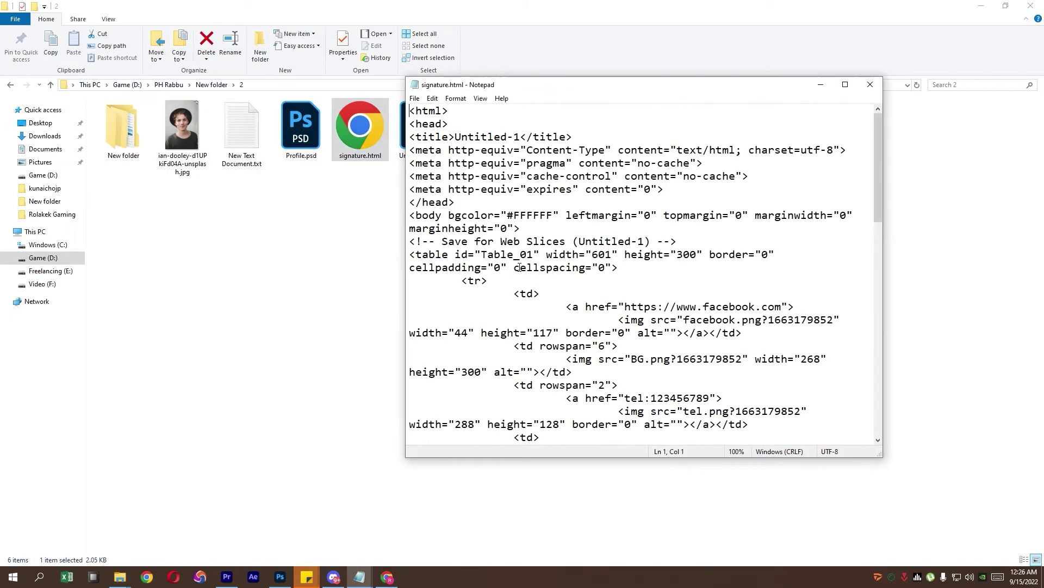
double_click(601, 90)
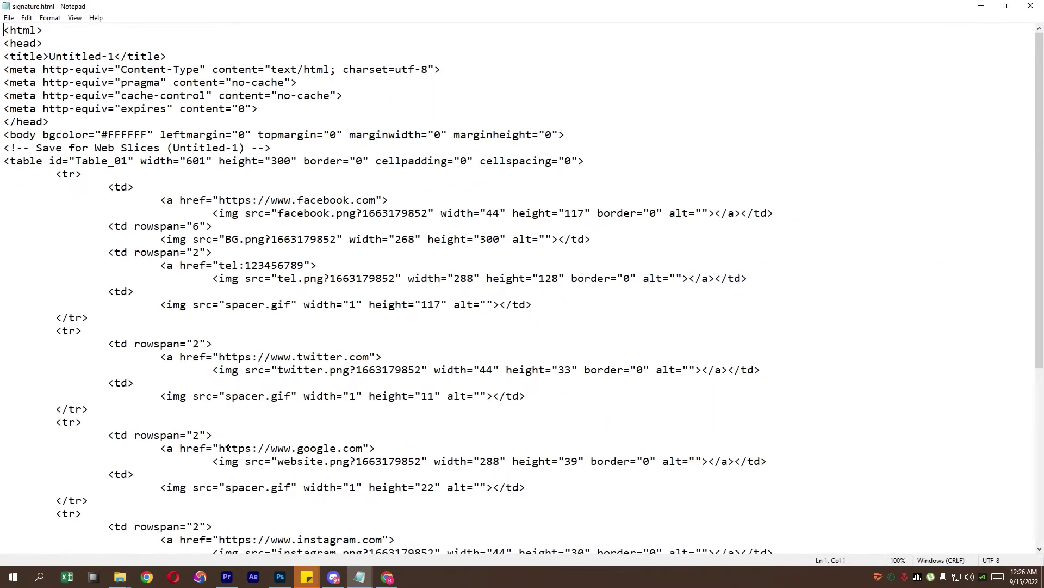
Step: Replace the local address.png source with its Postimages direct link
click(388, 578)
drag(509, 296, 338, 296)
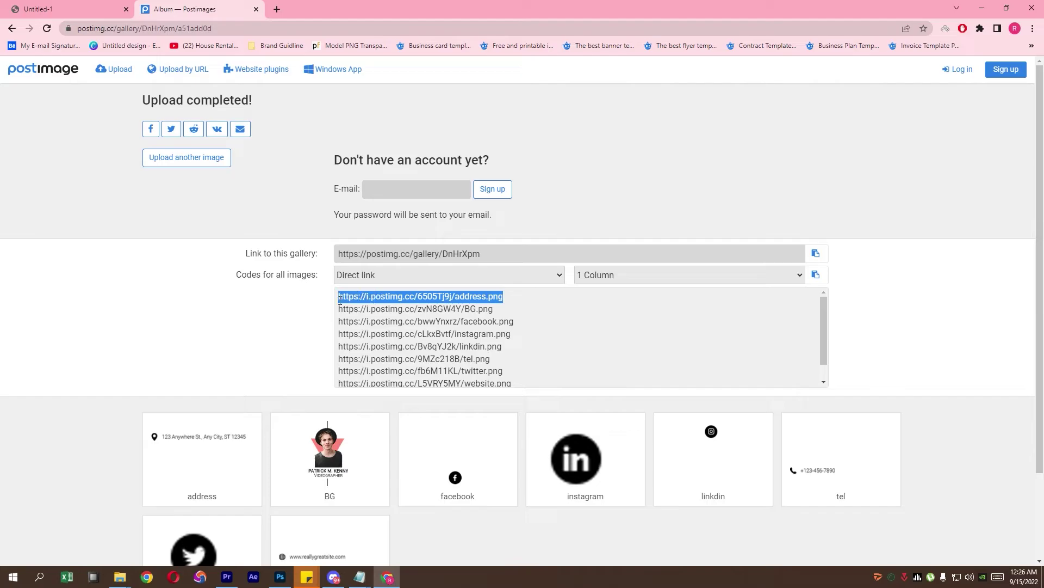
right_click(342, 297)
click(360, 306)
click(392, 541)
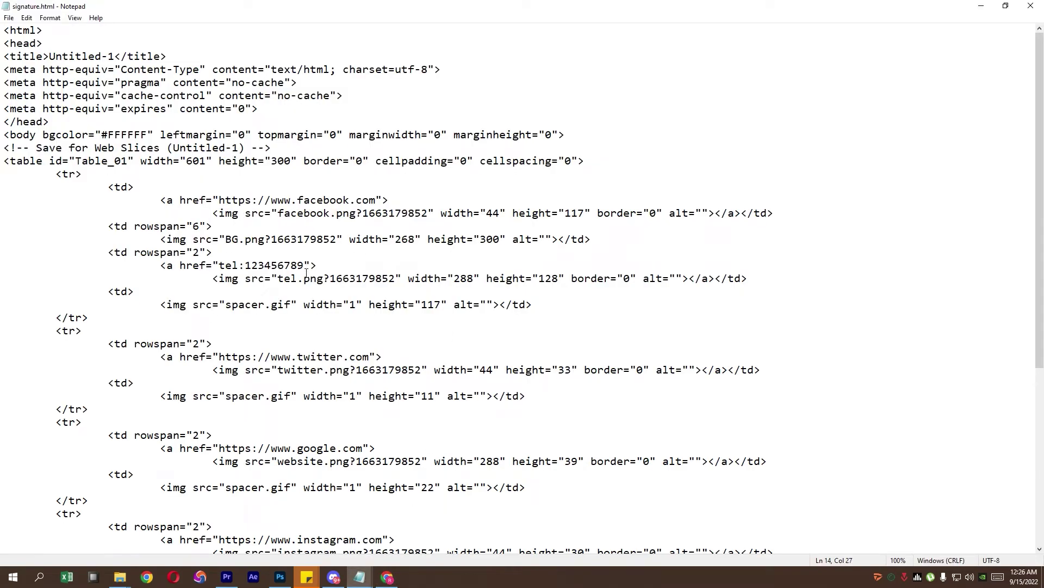
scroll(298, 297, down, 1)
scroll(299, 305, down, 1)
scroll(310, 327, down, 3)
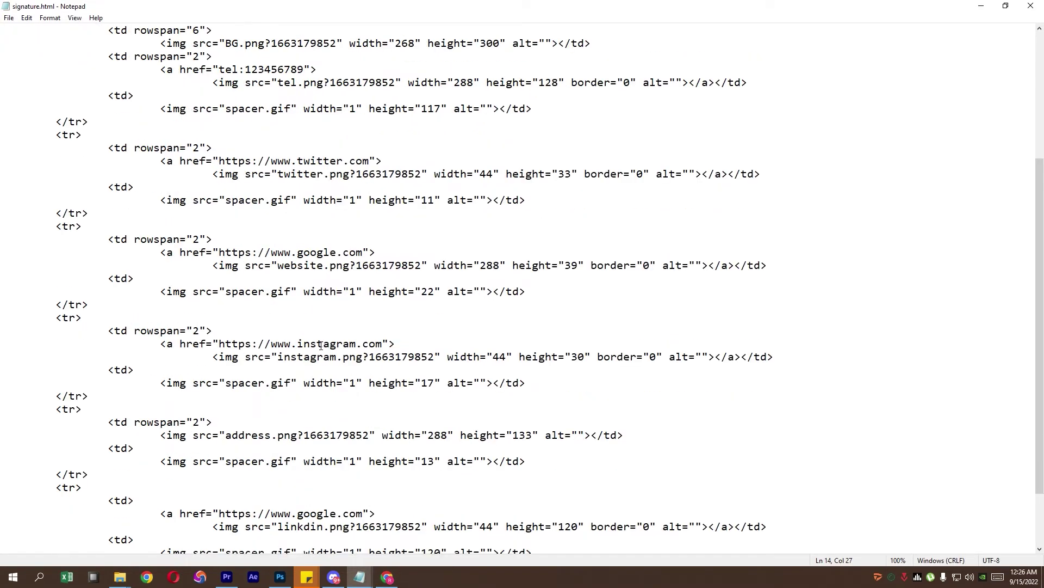
scroll(320, 361, down, 2)
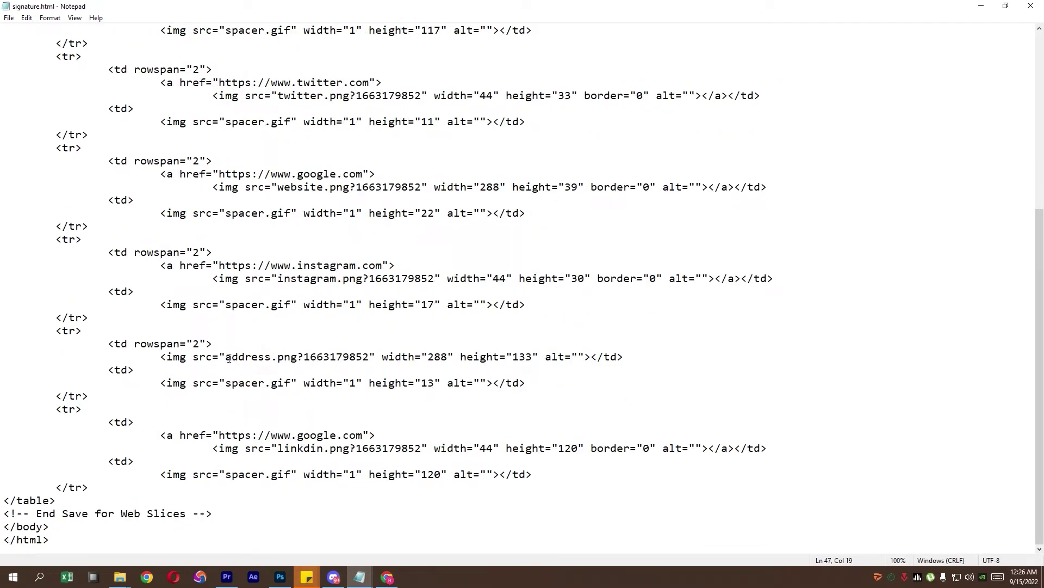
drag(228, 356, 370, 357)
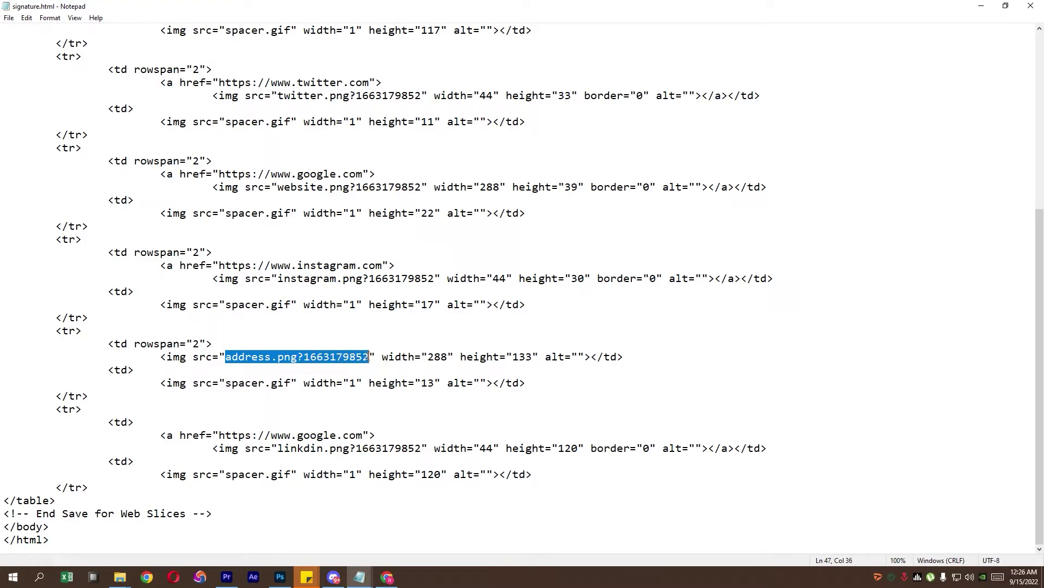
key(ctrl+v)
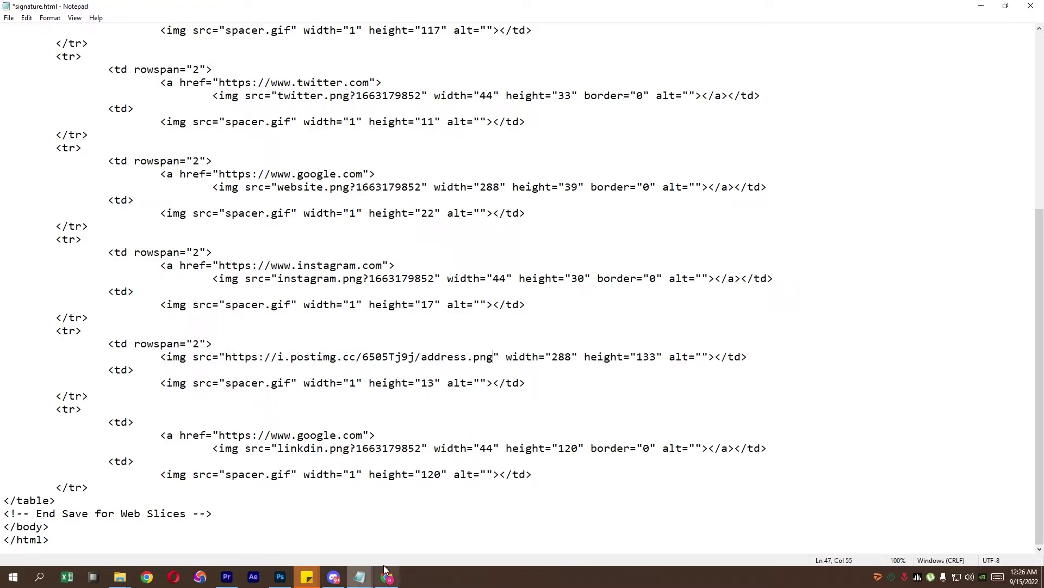
Step: Replace the local BG.png source with its hosted Postimages link
click(386, 576)
drag(493, 309, 339, 309)
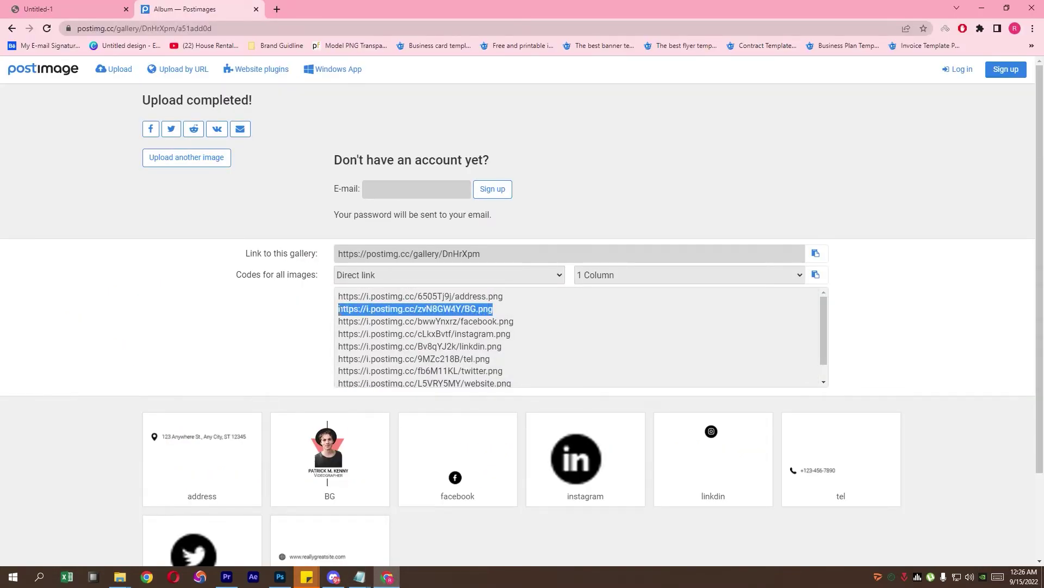
right_click(338, 308)
click(359, 318)
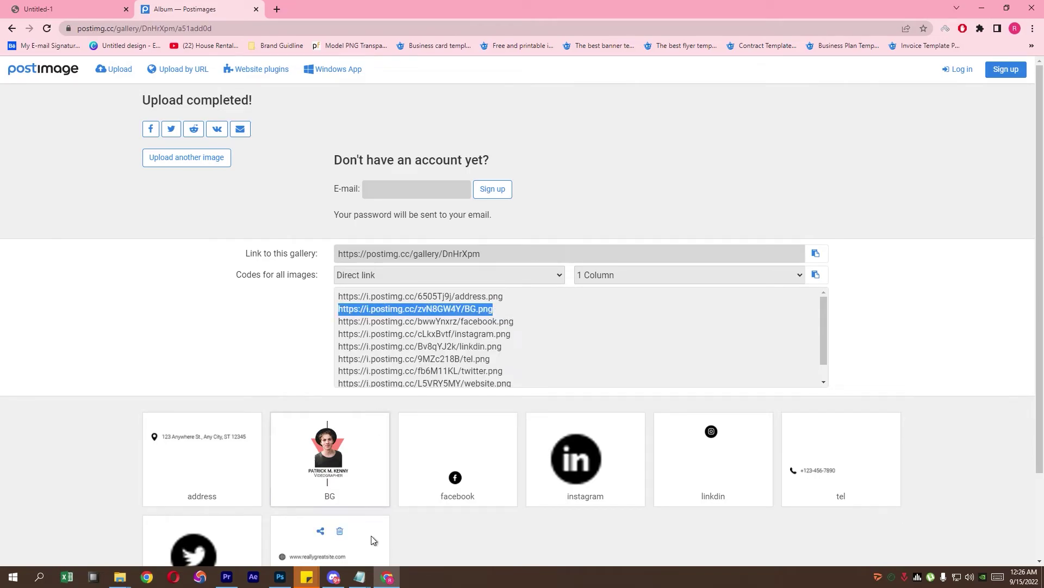
click(360, 576)
scroll(294, 364, up, 3)
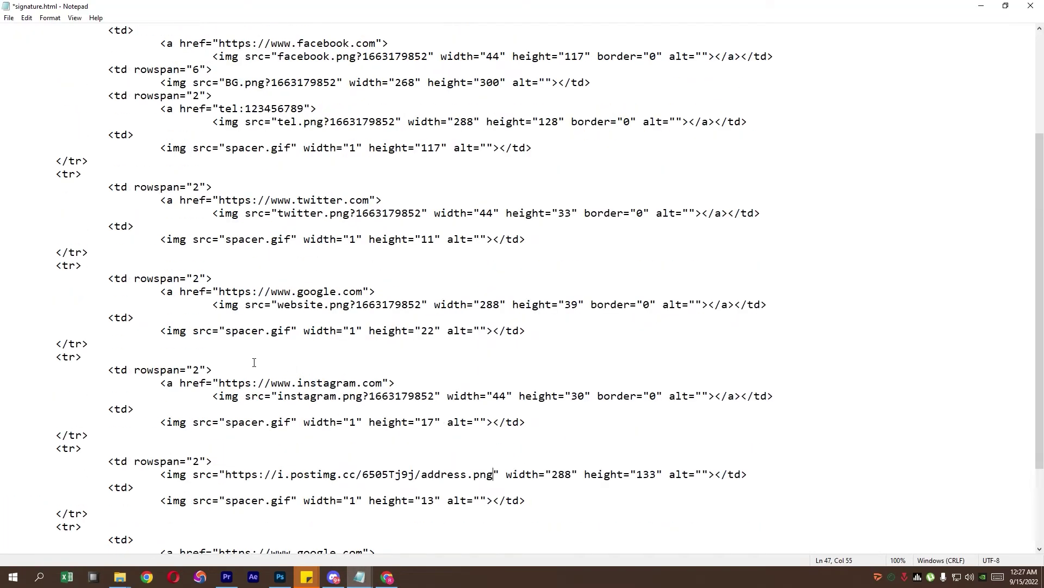
scroll(283, 348, up, 3)
scroll(269, 310, up, 1)
drag(226, 240, 338, 239)
key(ctrl+v)
Step: Replace the local facebook.png source with its hosted Postimages link
click(386, 577)
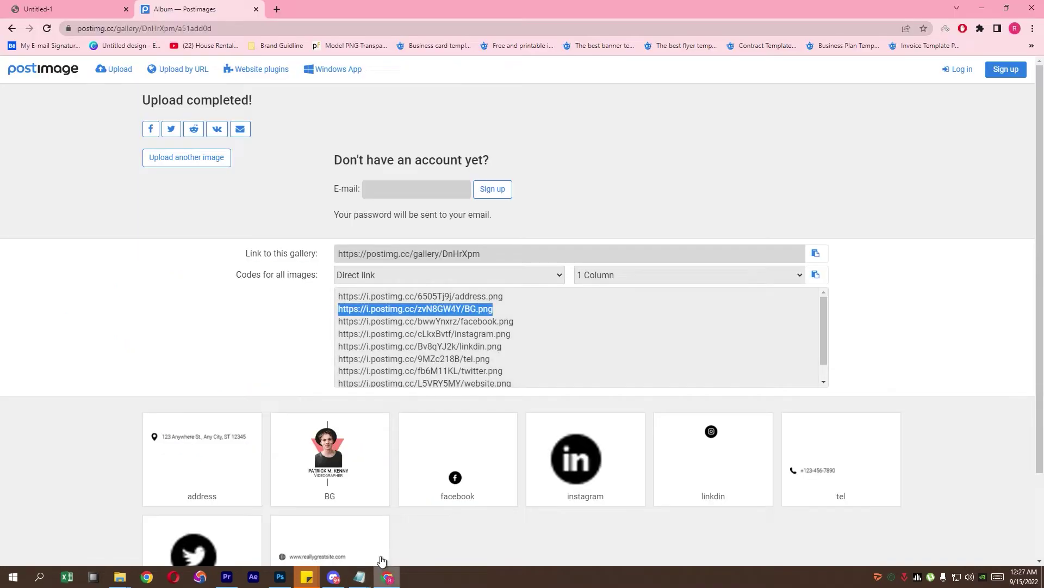
drag(514, 321, 340, 321)
right_click(351, 322)
mouse_move(359, 577)
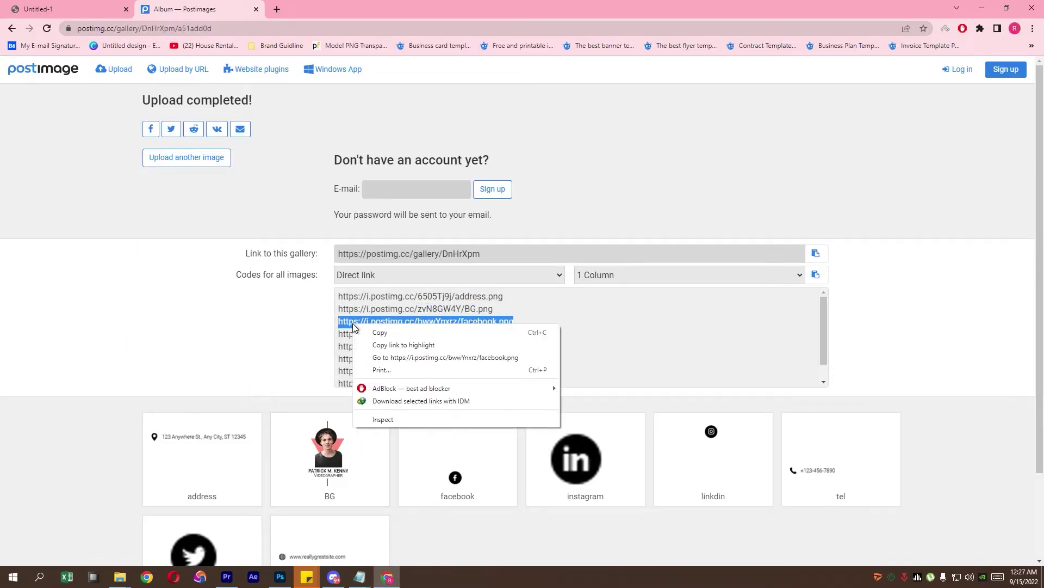
click(376, 331)
click(403, 531)
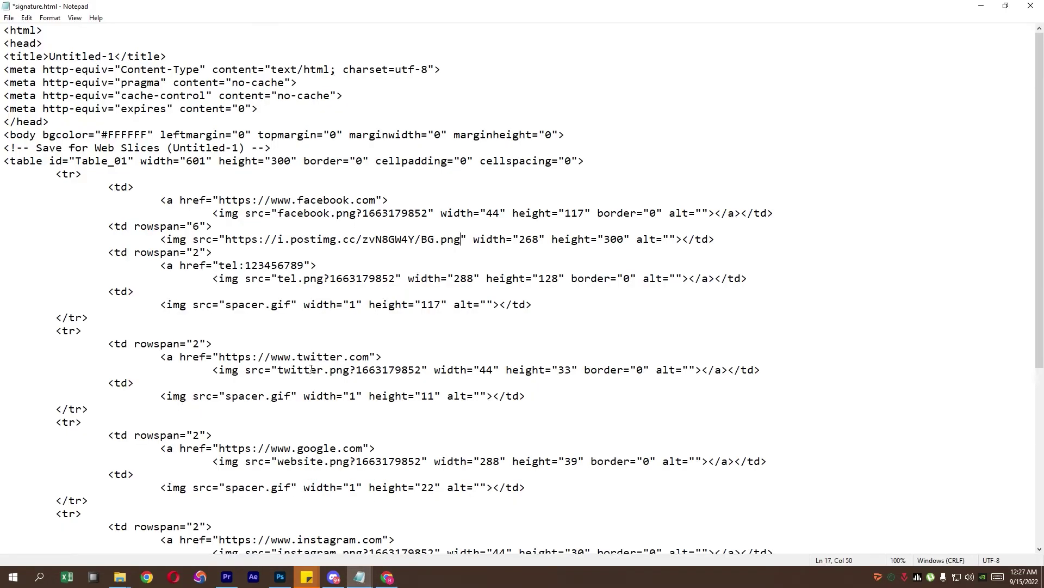
scroll(312, 398, down, 1)
scroll(312, 399, down, 2)
scroll(312, 398, down, 2)
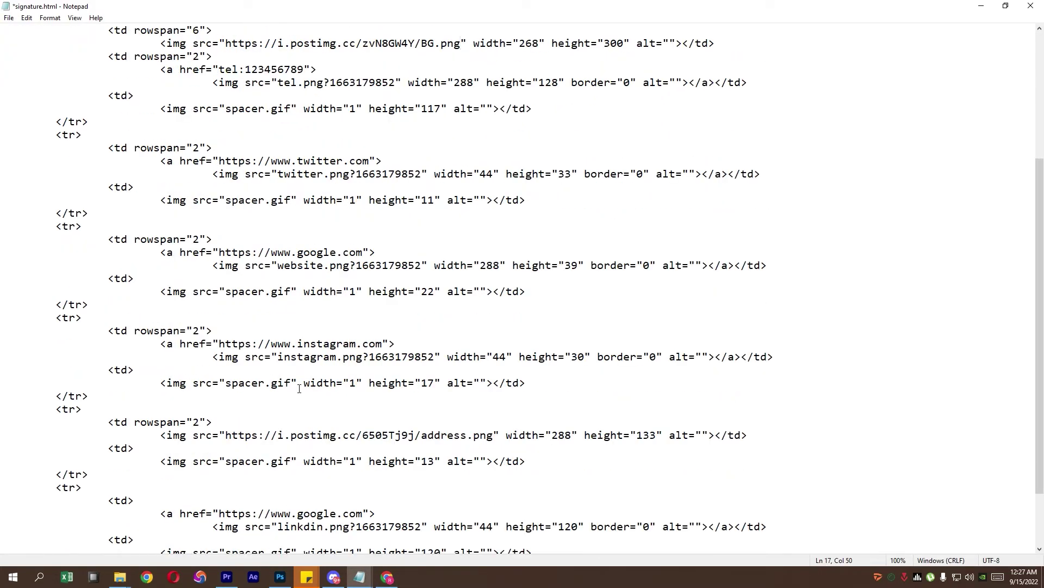
scroll(300, 397, up, 1)
scroll(300, 397, up, 2)
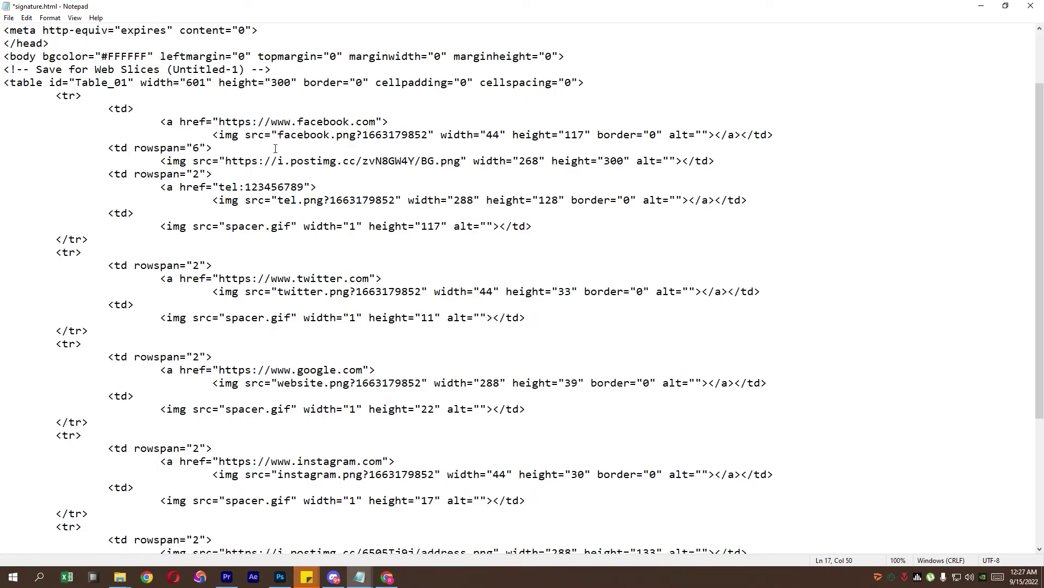
drag(265, 123, 426, 136)
key(ctrl+v)
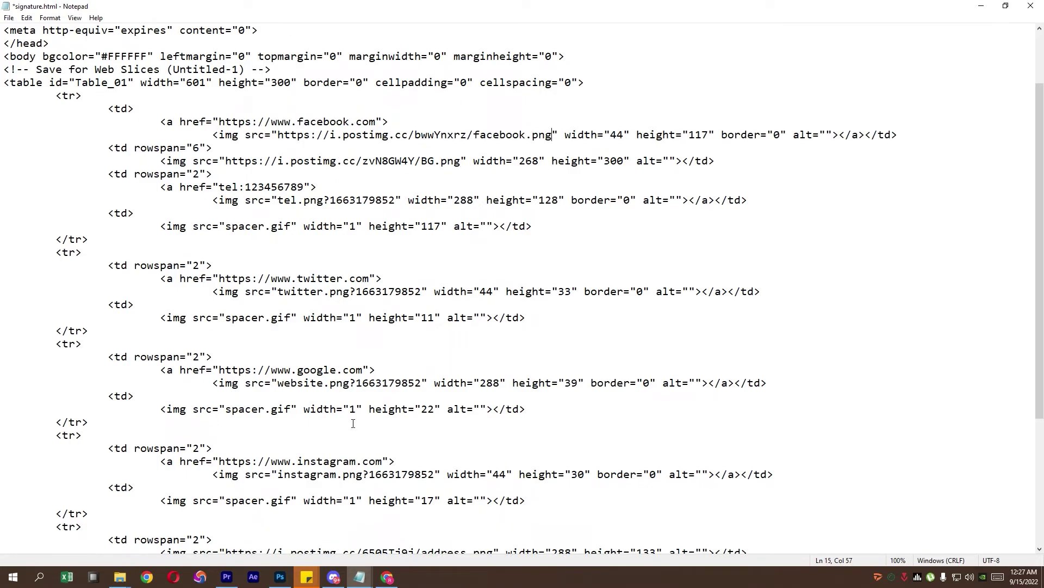
Step: Replace the local instagram.png source with its hosted Postimages link
click(387, 577)
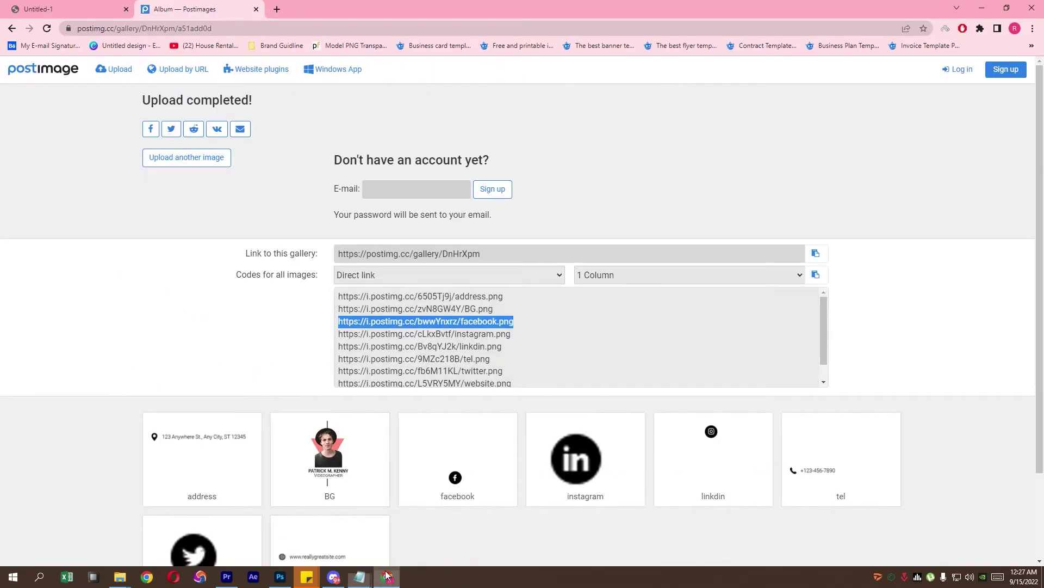
drag(511, 334, 338, 333)
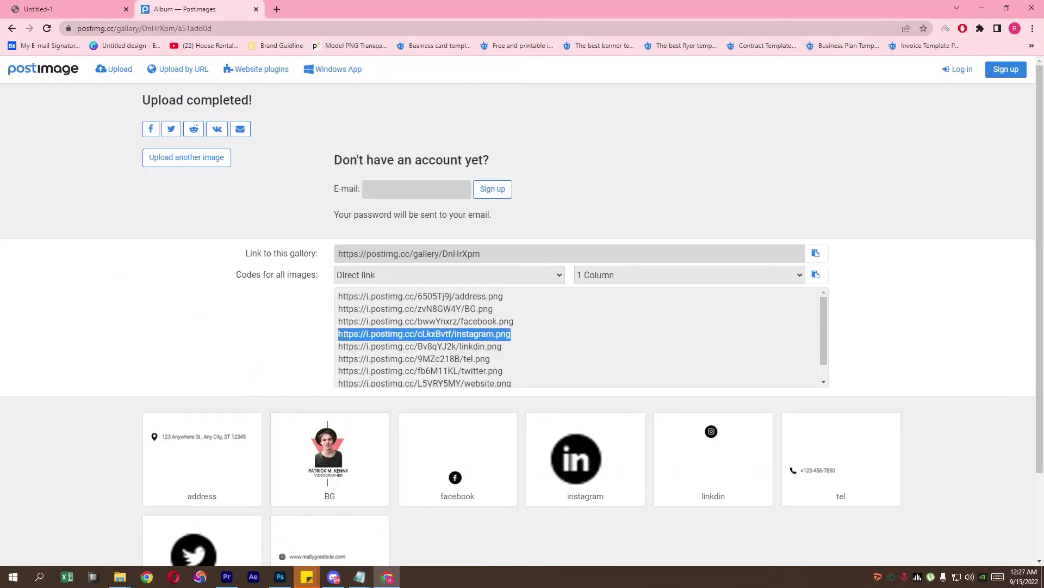
right_click(339, 334)
click(359, 341)
click(360, 577)
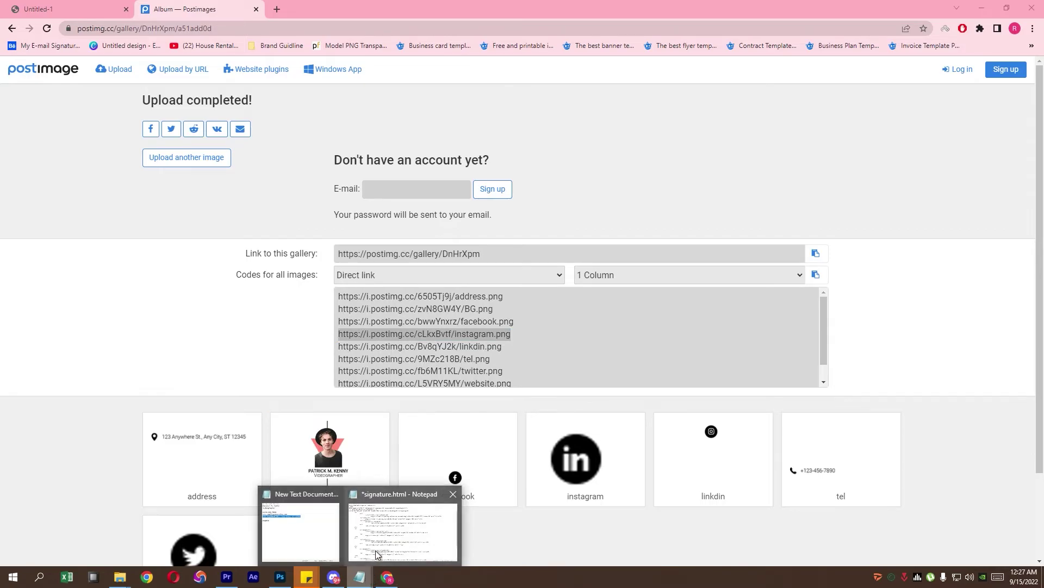
click(402, 530)
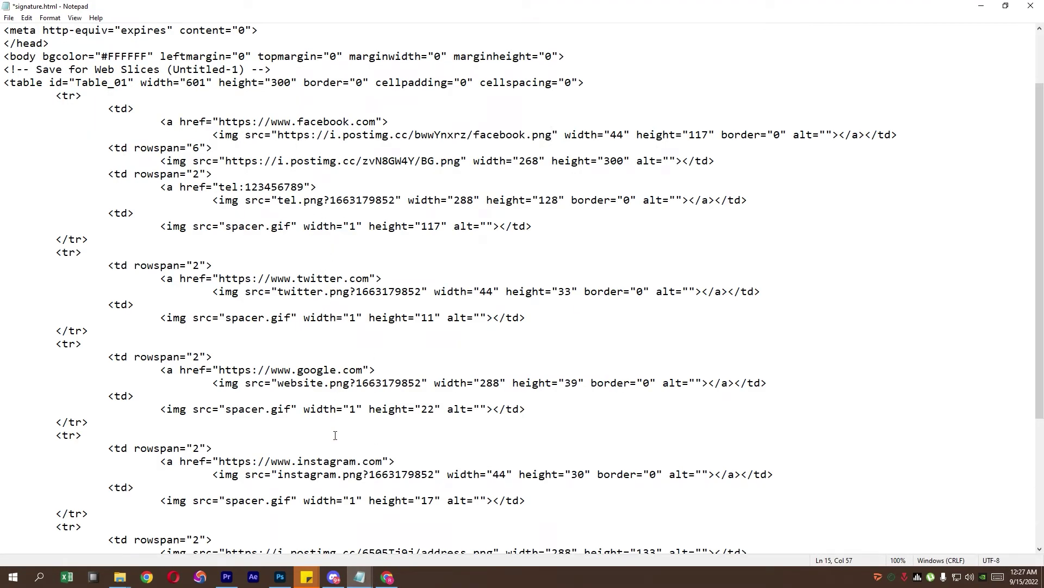
drag(282, 462, 343, 461)
drag(278, 474, 428, 475)
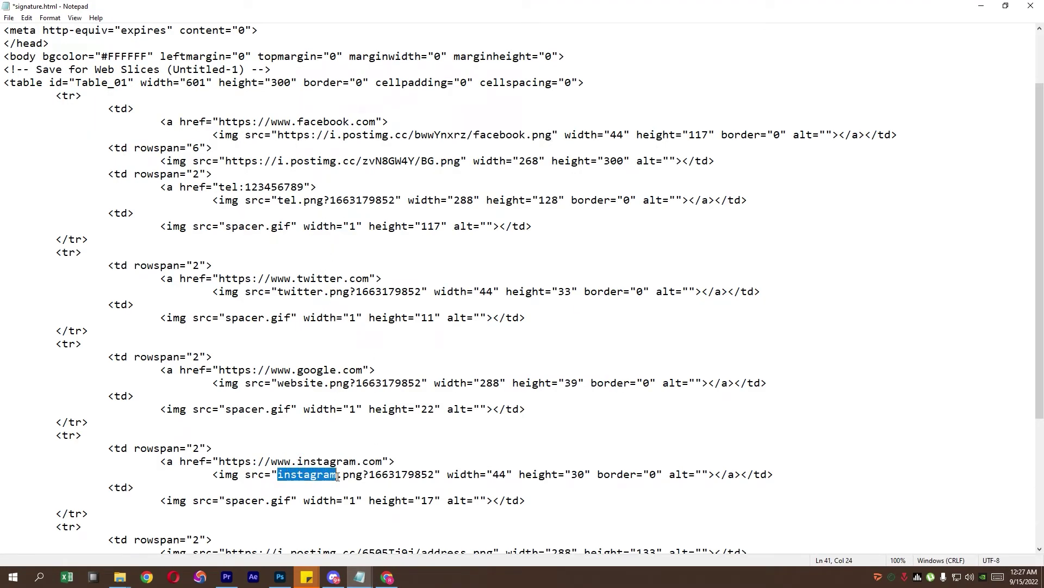
key(ctrl+v)
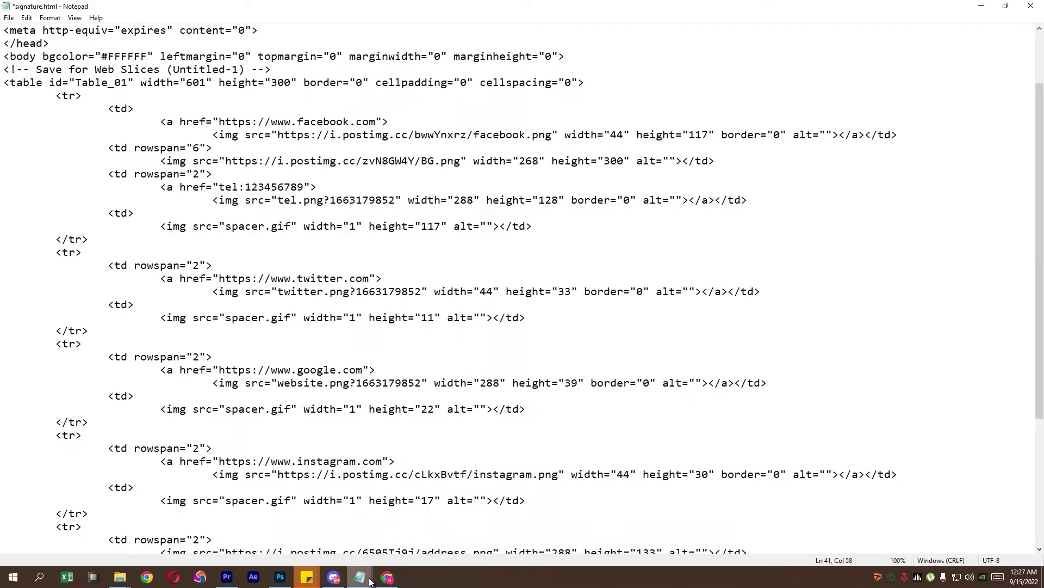
Step: Replace the local linkdin.png source with its hosted Postimages link
click(387, 577)
drag(501, 346, 350, 347)
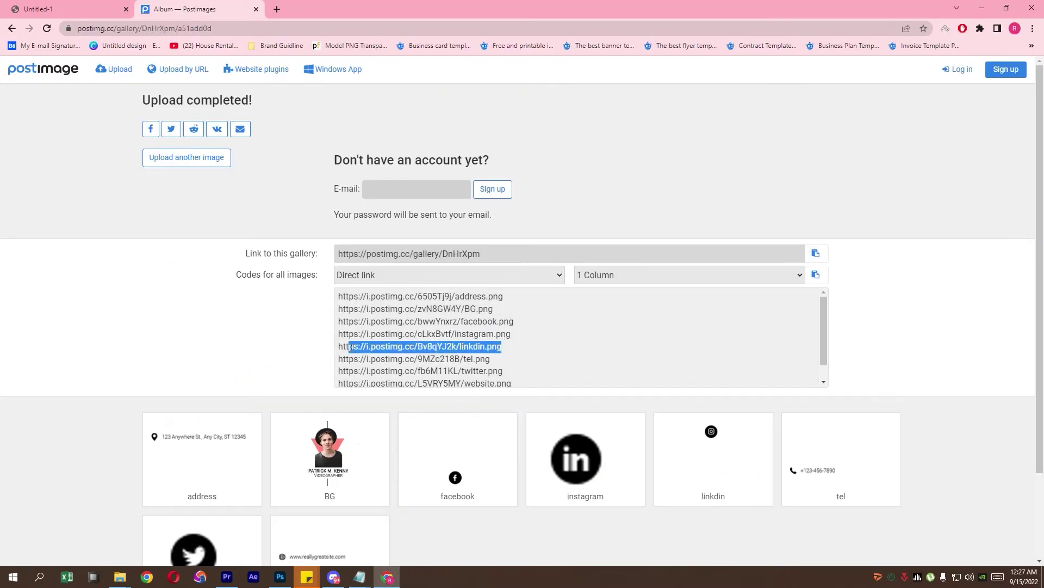
mouse_move(359, 577)
click(375, 525)
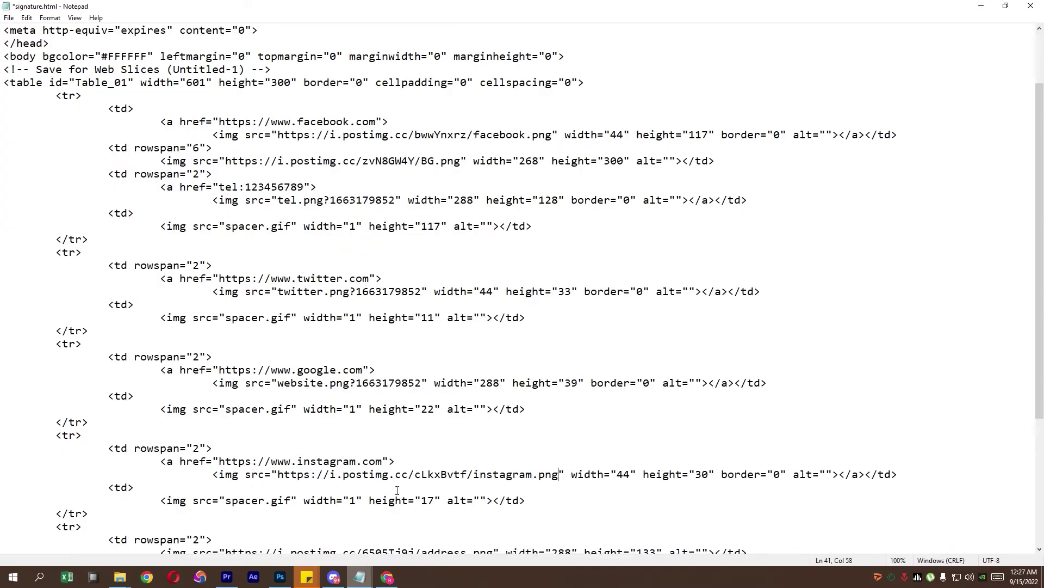
scroll(359, 375, down, 1)
scroll(357, 414, down, 2)
scroll(354, 455, down, 1)
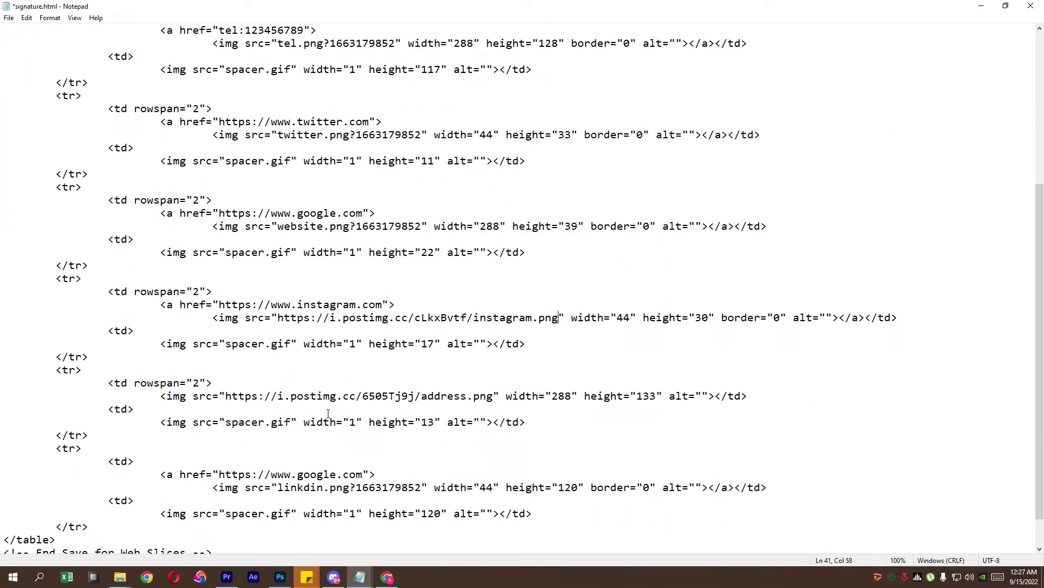
scroll(328, 413, up, 2)
scroll(328, 413, up, 1)
scroll(328, 414, up, 1)
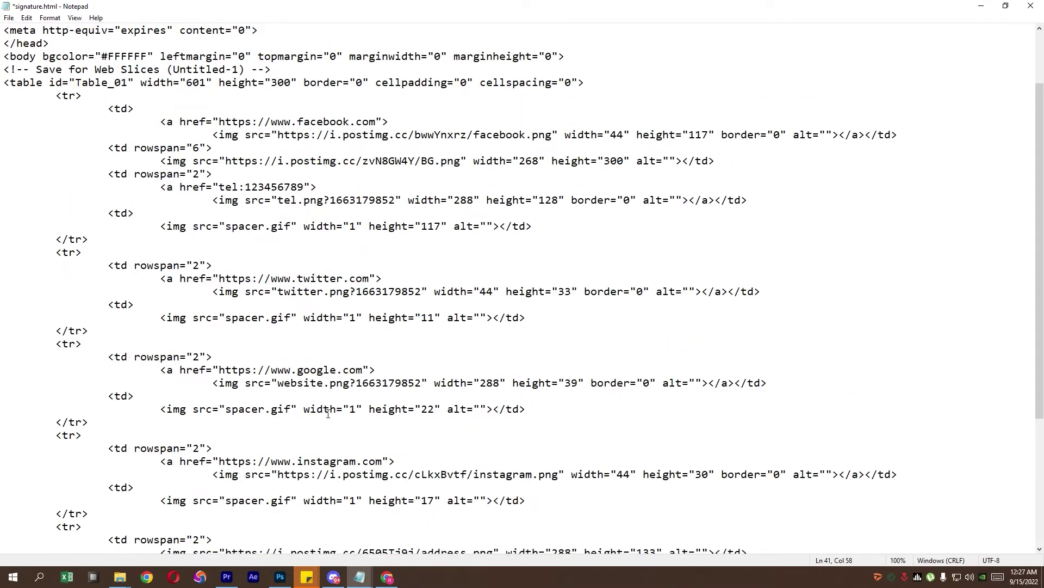
scroll(328, 414, up, 1)
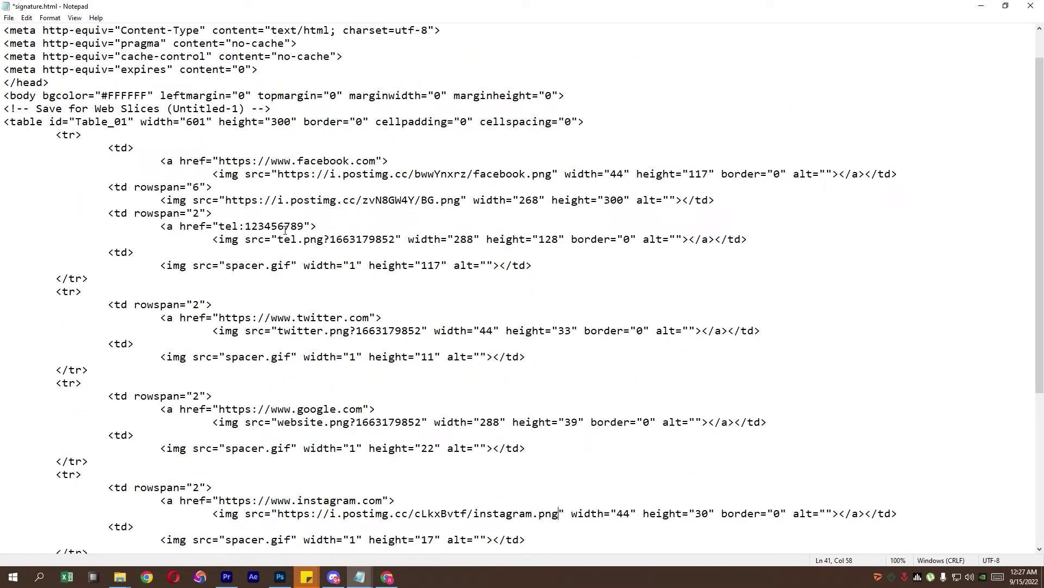
scroll(301, 419, down, 1)
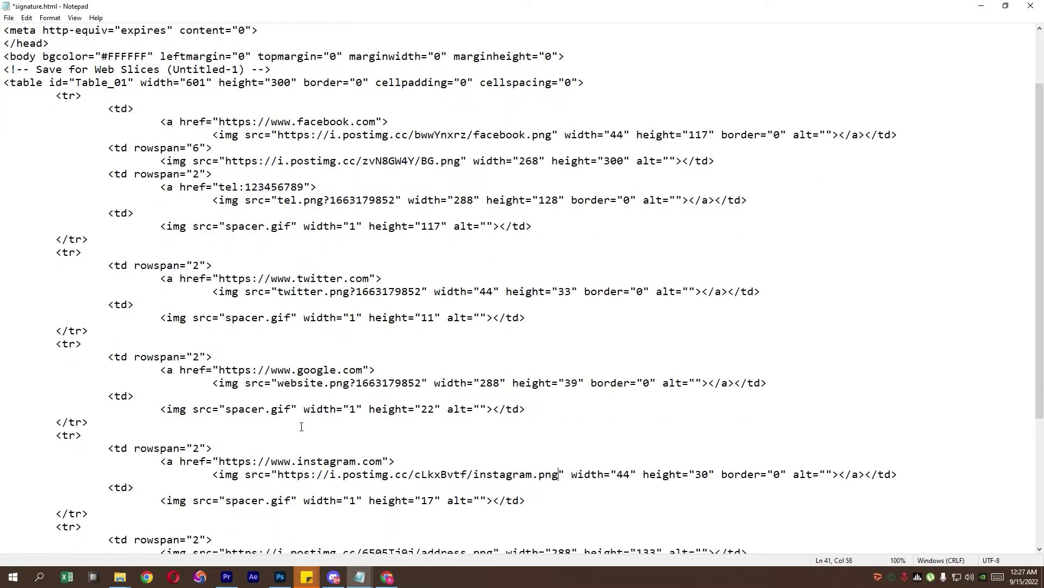
scroll(302, 427, down, 1)
scroll(301, 426, down, 1)
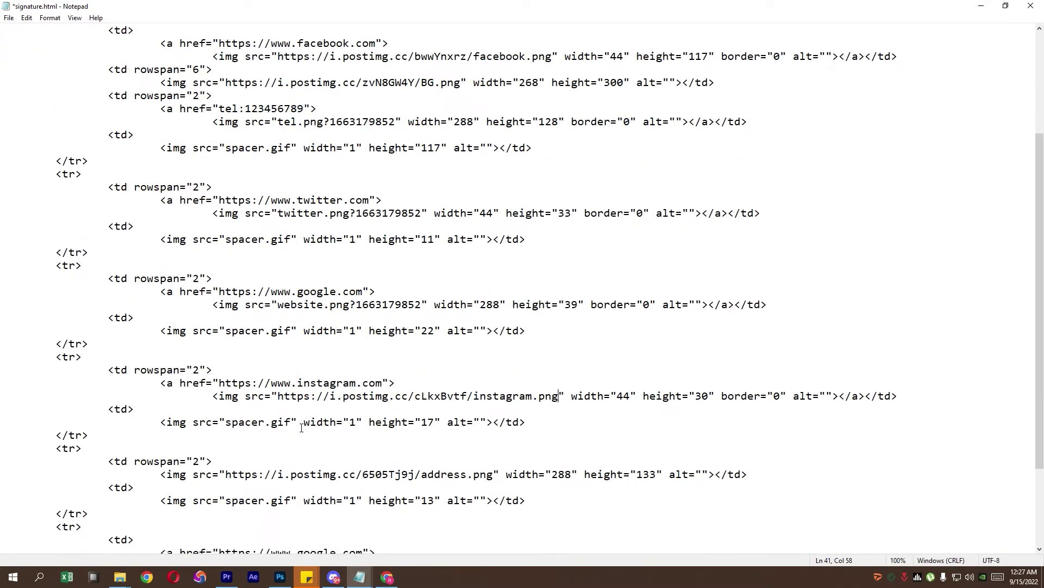
scroll(301, 427, down, 1)
scroll(301, 427, down, 1)
scroll(301, 427, down, 1)
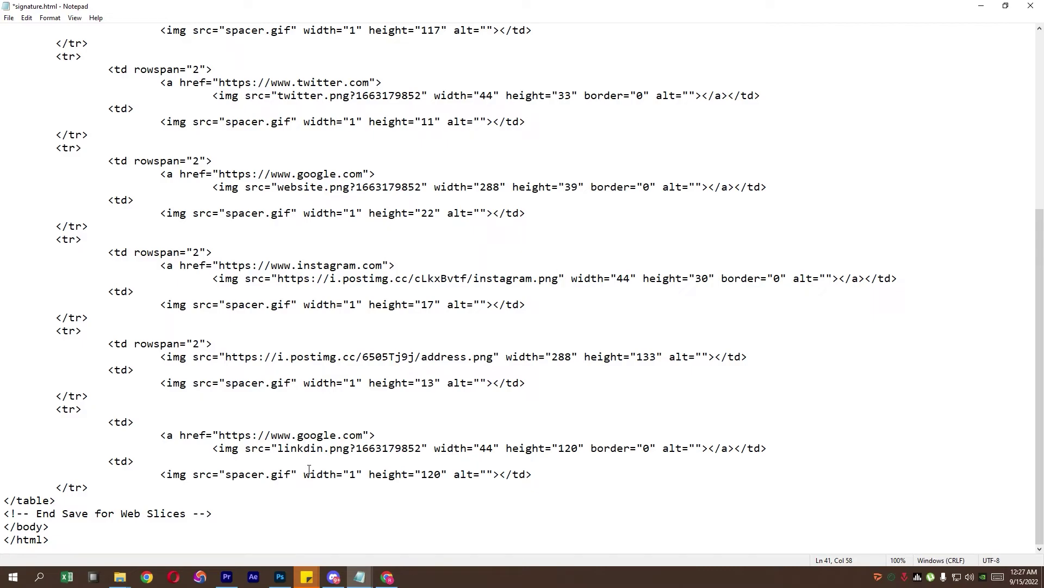
drag(278, 449, 419, 452)
key(ctrl+v)
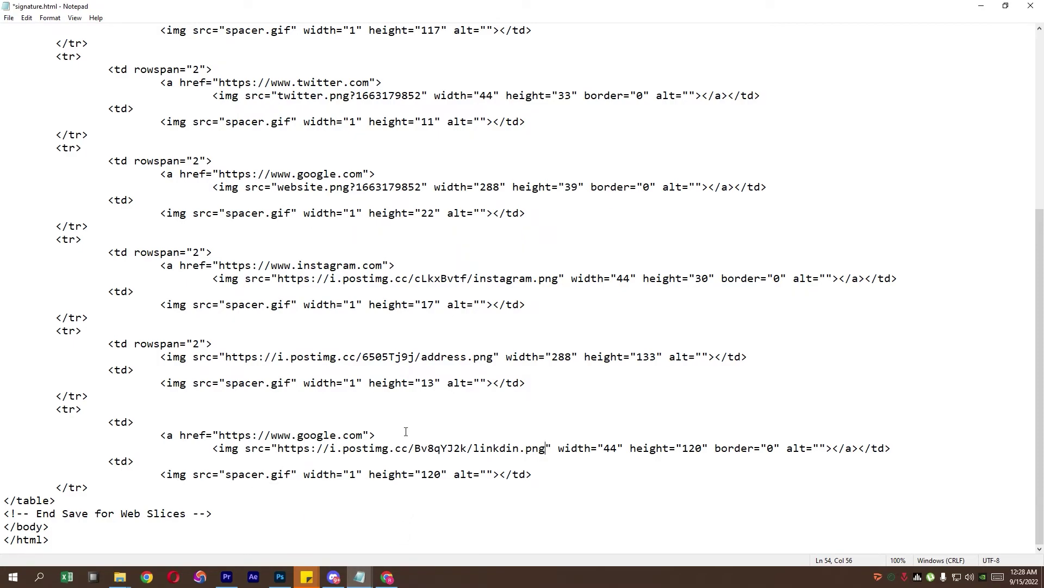
Step: Copy the tel.png direct link from the Postimages list for signature.html
click(387, 577)
drag(490, 359, 338, 359)
right_click(355, 363)
click(381, 371)
click(359, 576)
scroll(336, 392, up, 1)
Step: Replace the local tel.png source in signature.html with its hosted i.postimg.cc link
scroll(335, 391, up, 2)
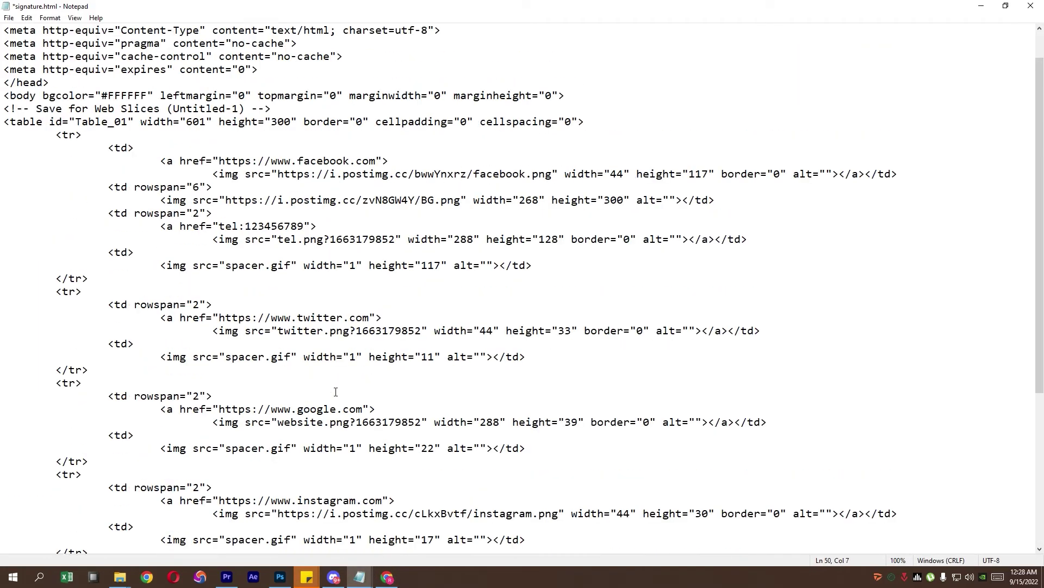
scroll(305, 327, up, 1)
drag(282, 282, 403, 279)
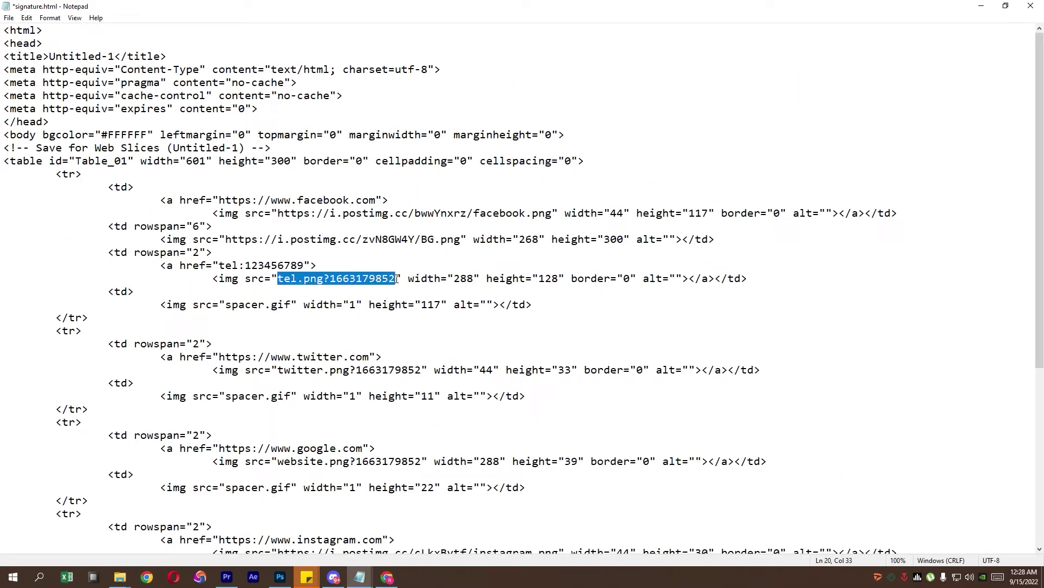
key(ctrl+v)
Step: Copy the hosted twitter.png link and paste it over the old twitter.png path
click(386, 577)
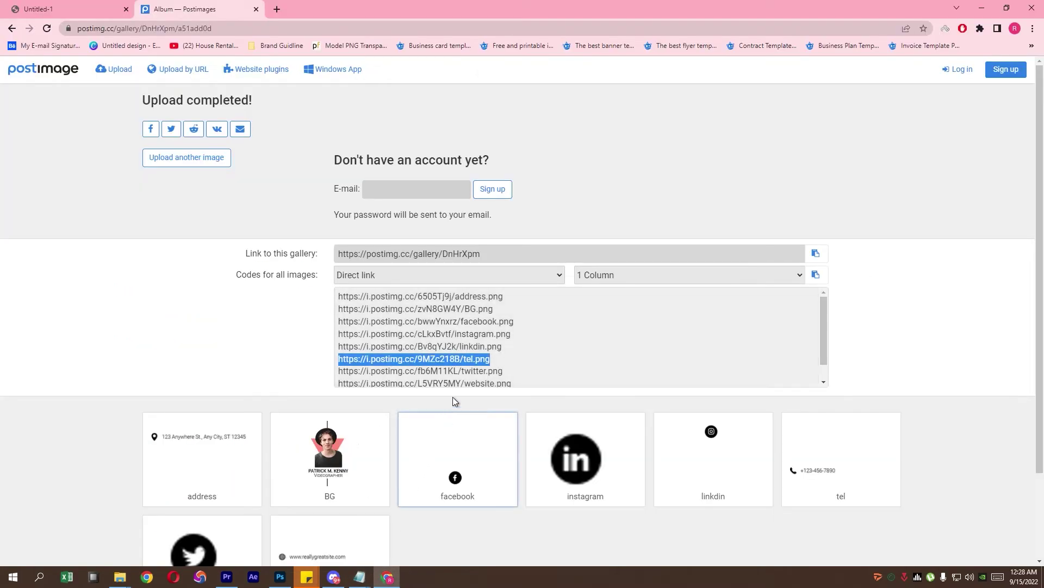
drag(503, 371, 346, 369)
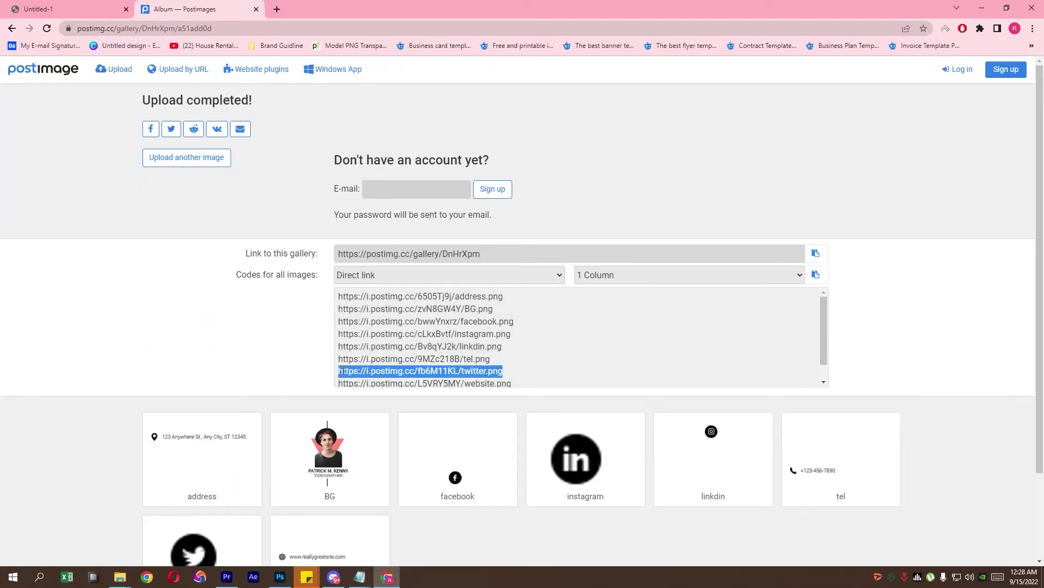
key(ctrl+c)
click(359, 577)
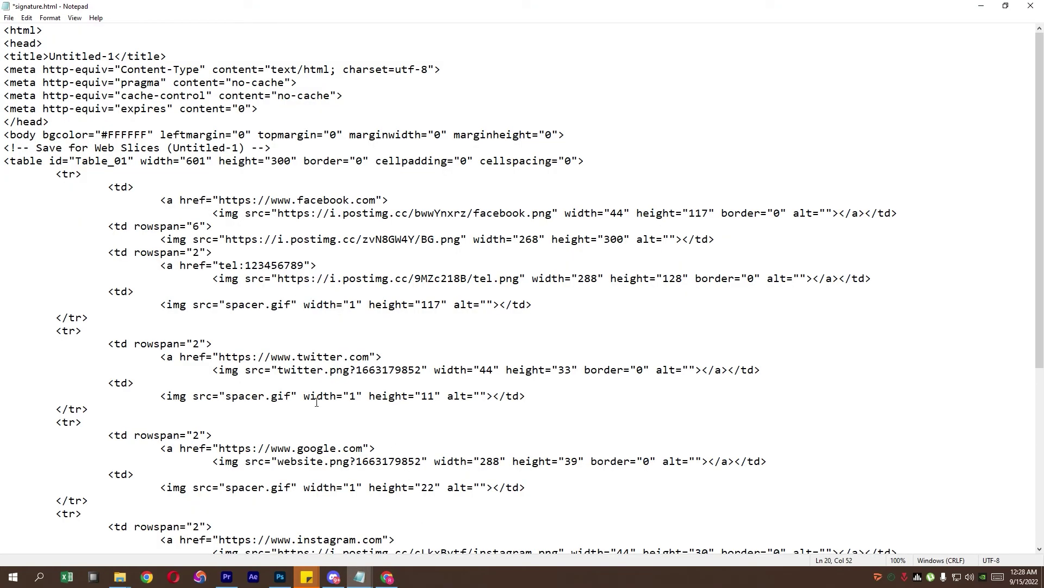
scroll(316, 402, down, 1)
scroll(317, 405, down, 2)
scroll(319, 411, down, 2)
scroll(321, 417, down, 2)
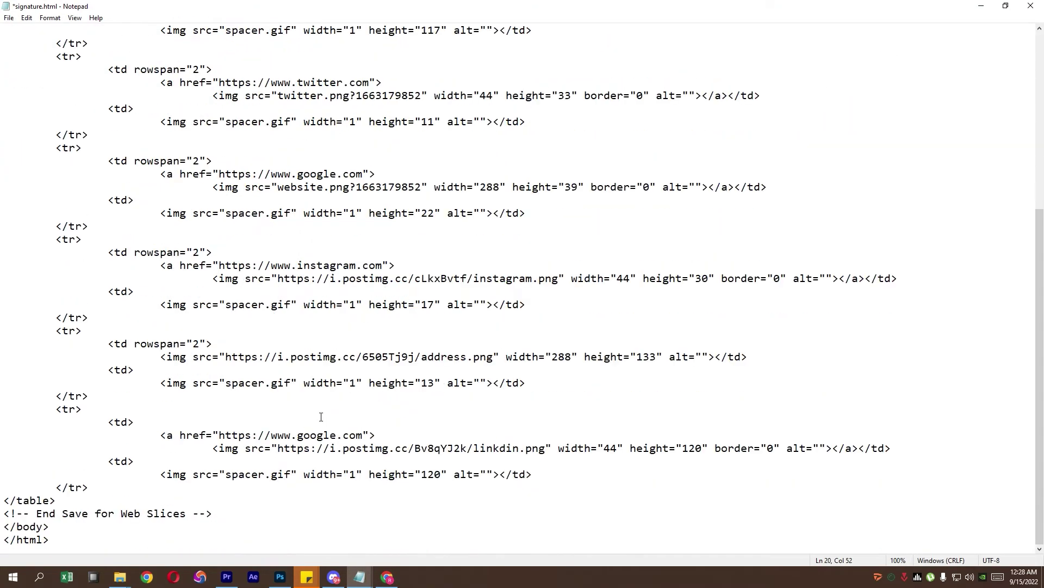
scroll(281, 324, up, 4)
scroll(280, 323, up, 1)
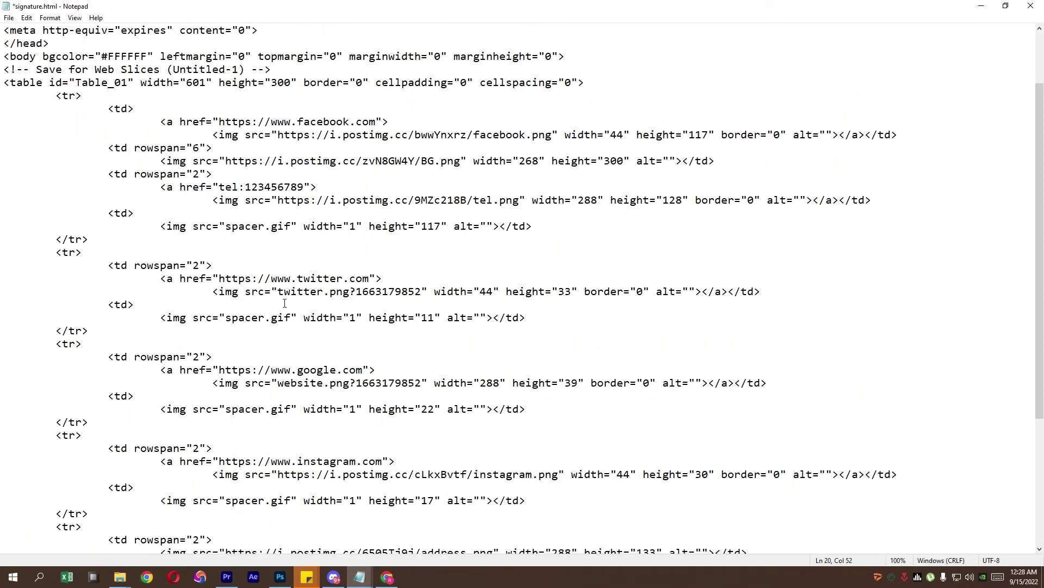
drag(291, 278, 349, 278)
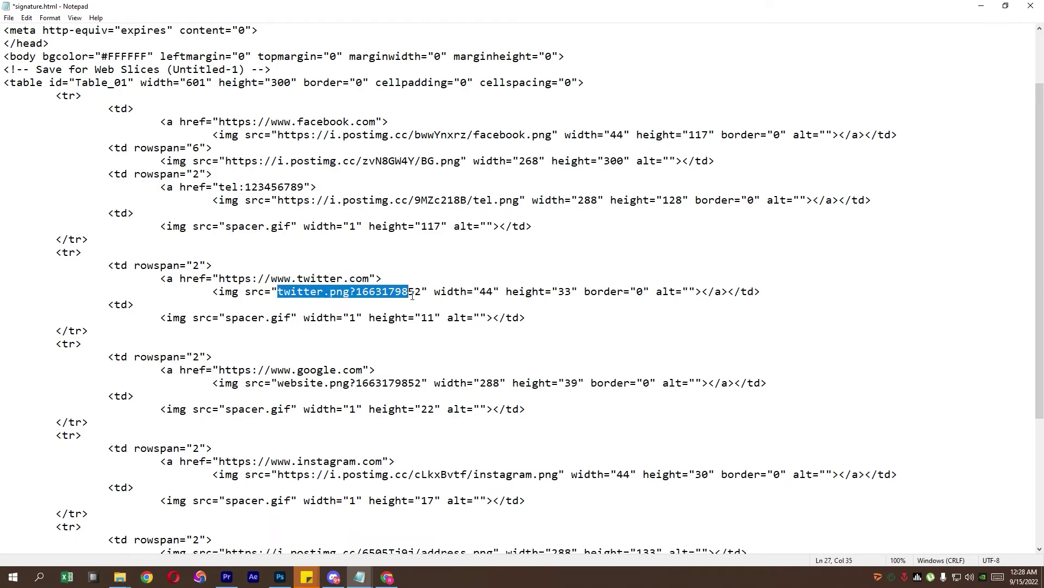
drag(278, 291, 428, 291)
key(ctrl+v)
Step: Replace the old website.png path with the hosted website.png link
click(386, 576)
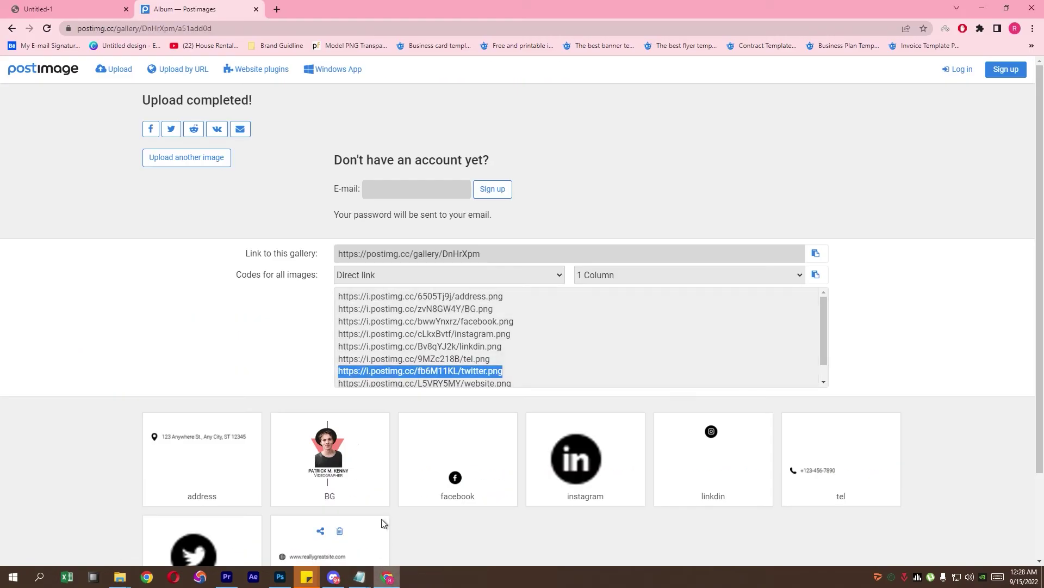
scroll(430, 365, down, 1)
drag(512, 364, 343, 365)
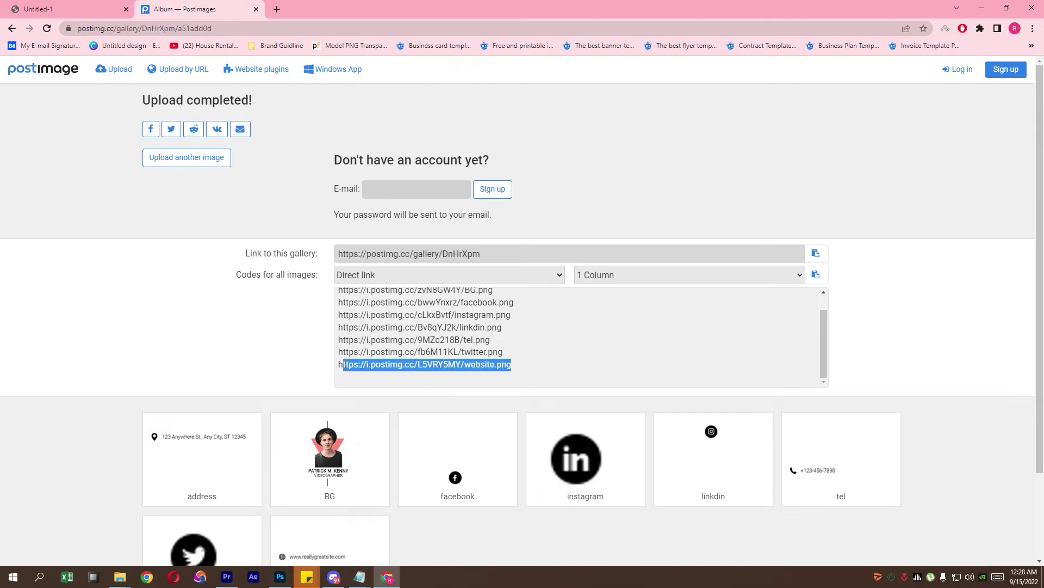
click(360, 577)
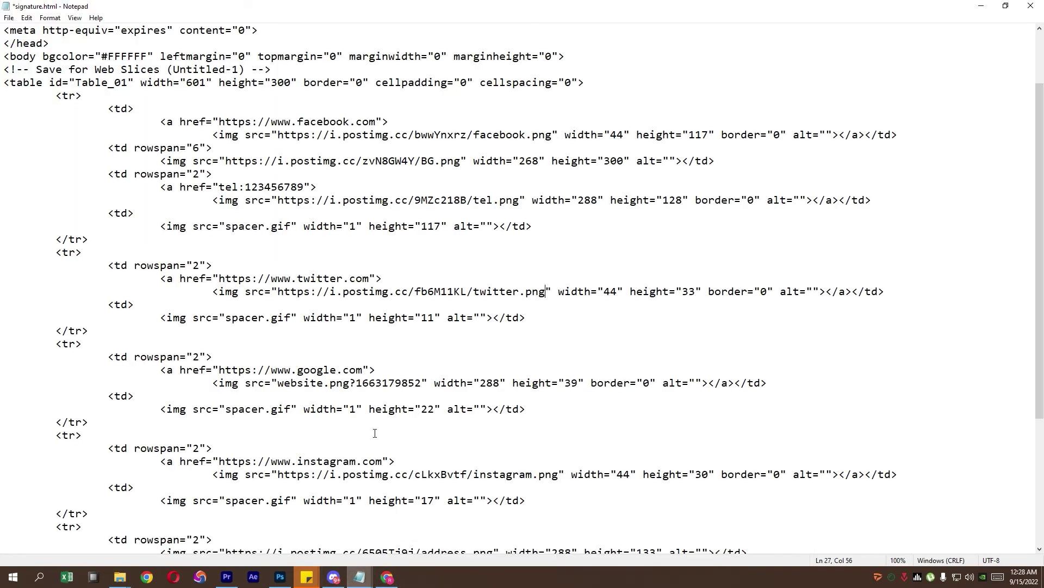
scroll(323, 347, down, 2)
scroll(323, 347, down, 1)
scroll(323, 347, up, 3)
scroll(290, 382, down, 2)
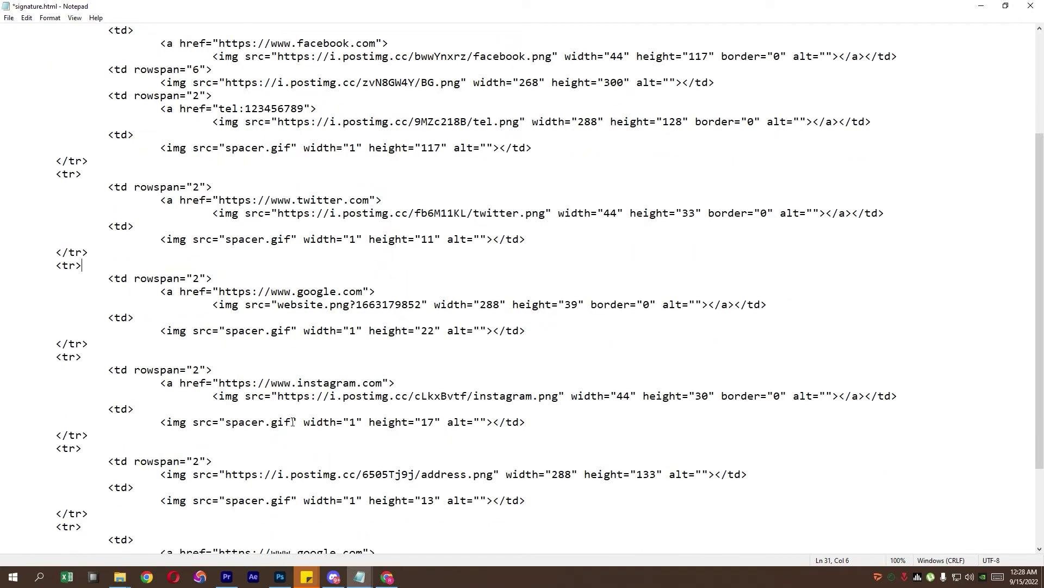
scroll(291, 422, down, 1)
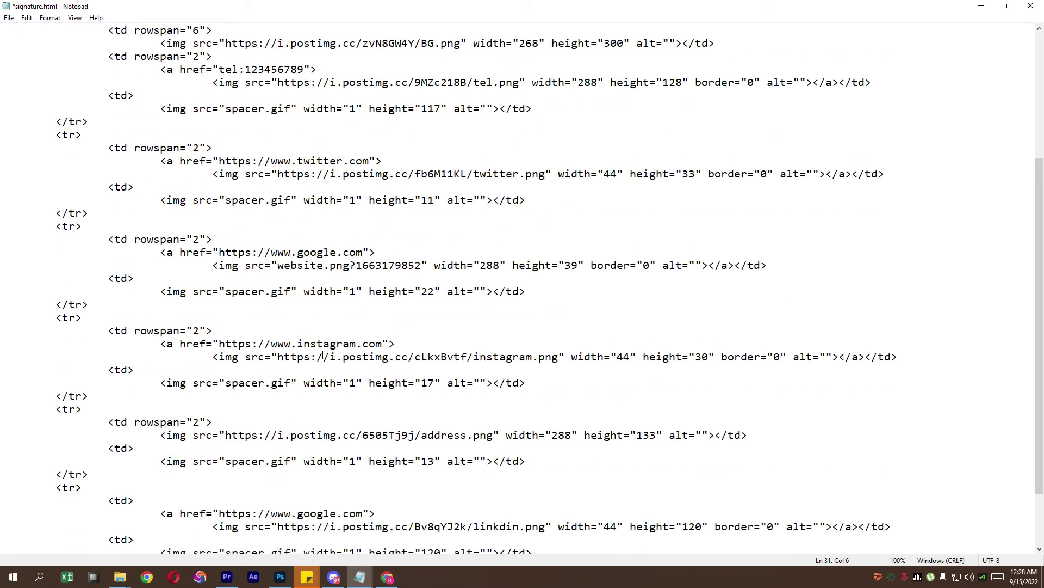
scroll(293, 457, down, 1)
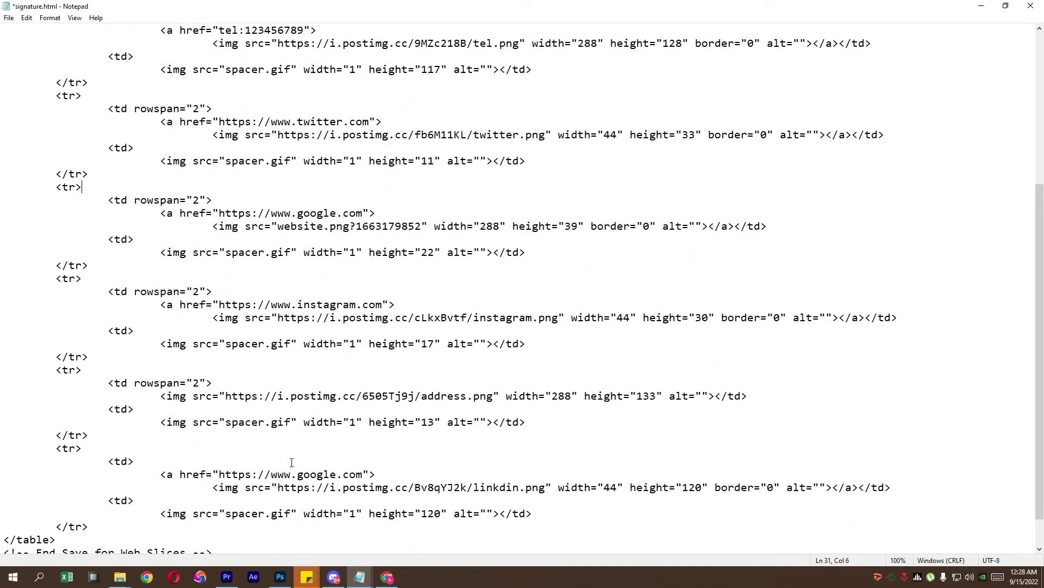
scroll(292, 466, down, 1)
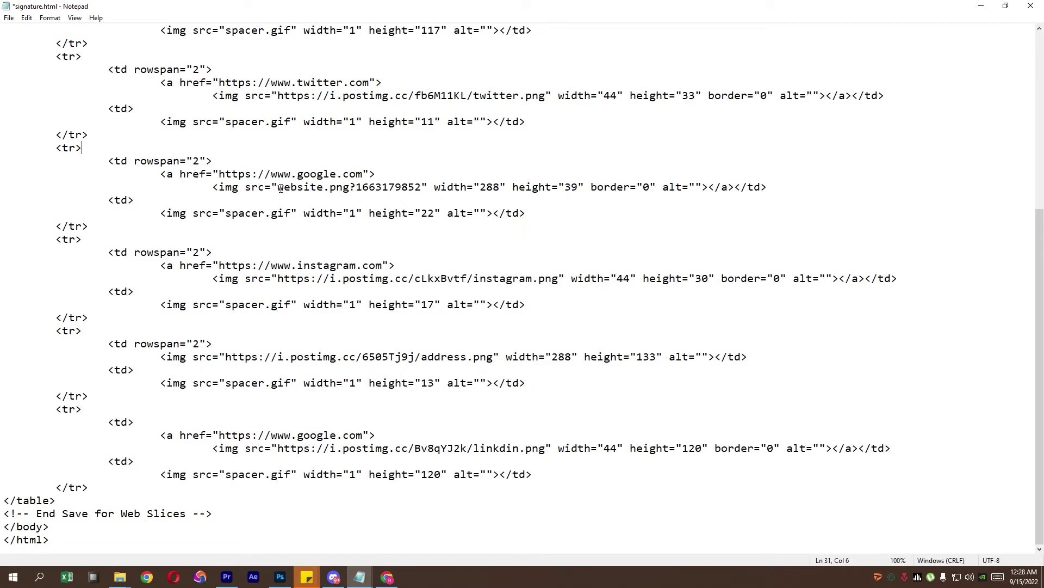
drag(278, 188, 423, 188)
key(ctrl+v)
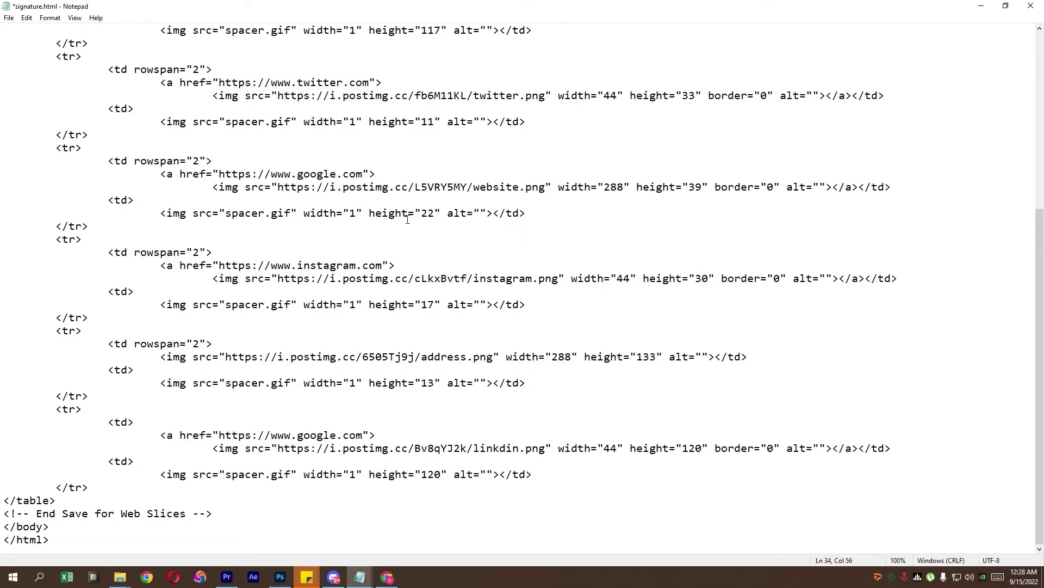
Step: Save signature.html and close Notepad
click(9, 17)
click(25, 67)
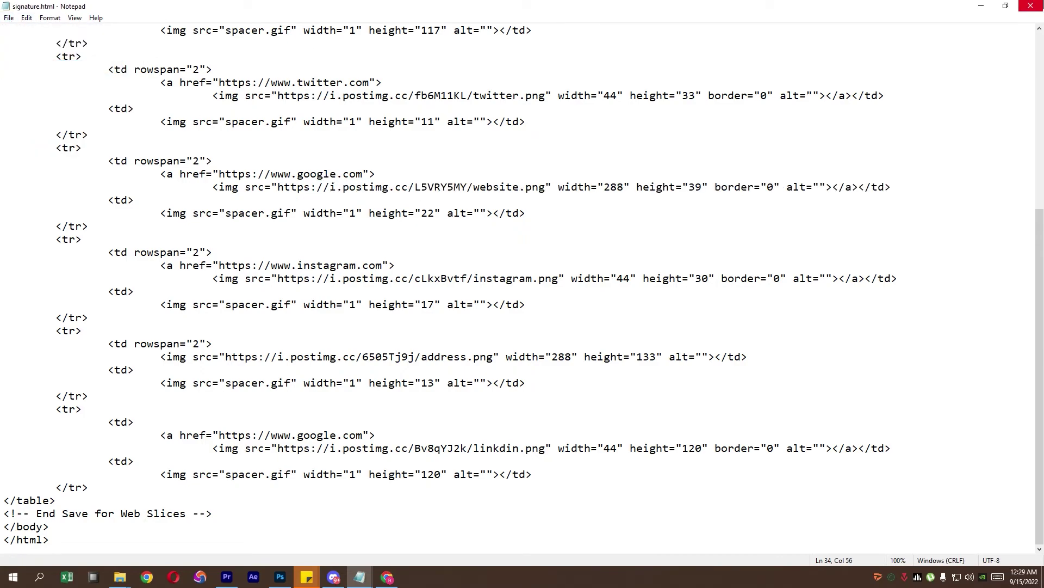
click(1031, 6)
Step: Open signature.html from its folder in Chrome and copy the whole rendered signature card
click(119, 577)
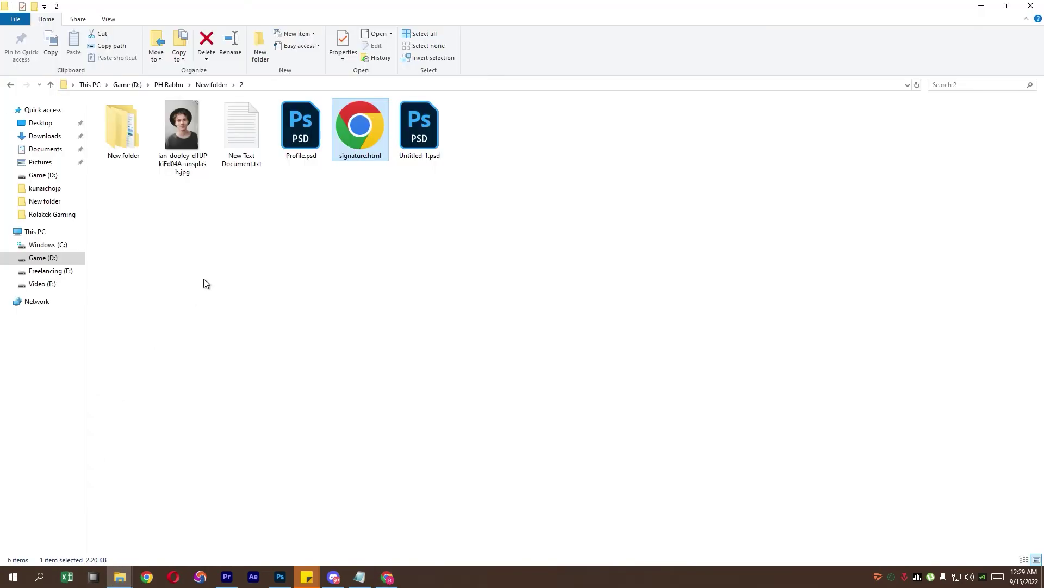
double_click(337, 146)
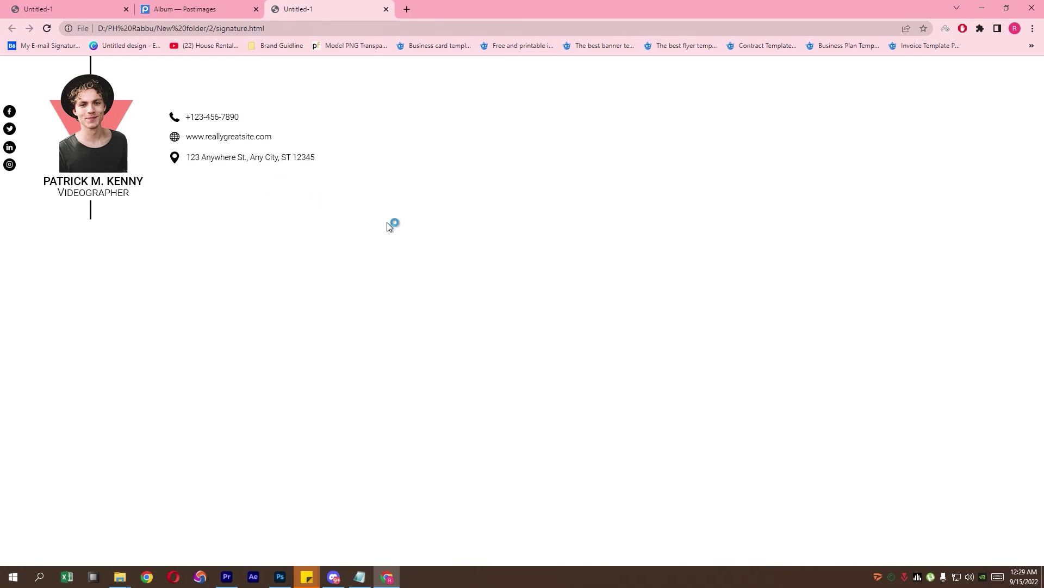
drag(391, 226, 2, 61)
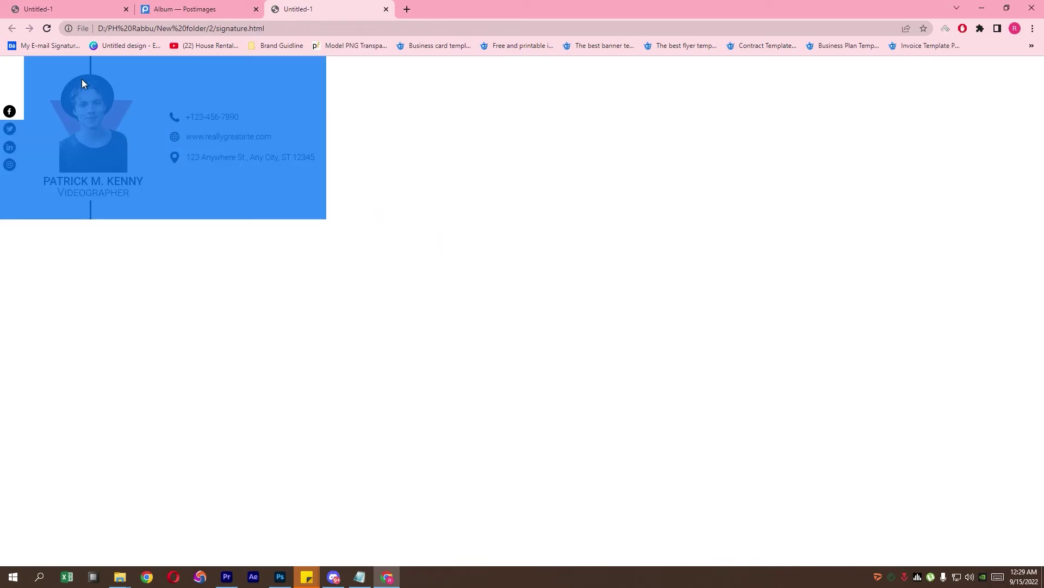
right_click(273, 194)
click(311, 282)
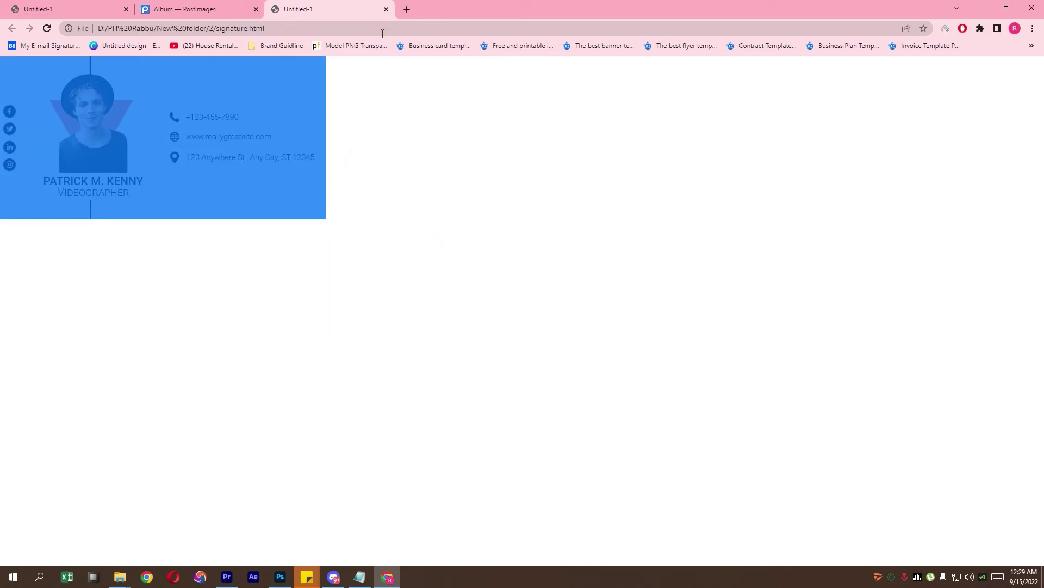
Step: Create a new Gmail signature named demo and paste the copied signature card into it
click(407, 9)
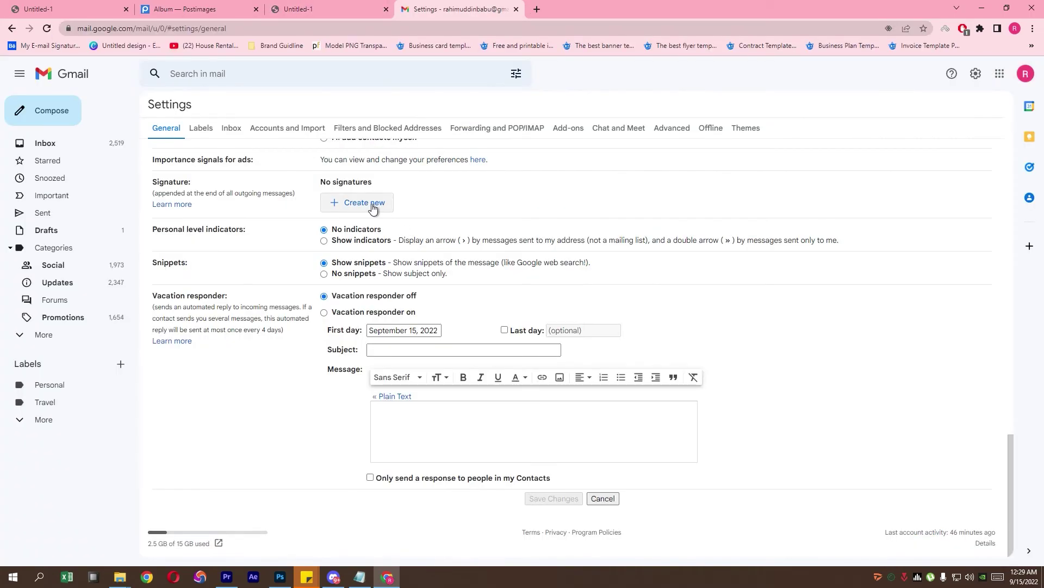
click(372, 207)
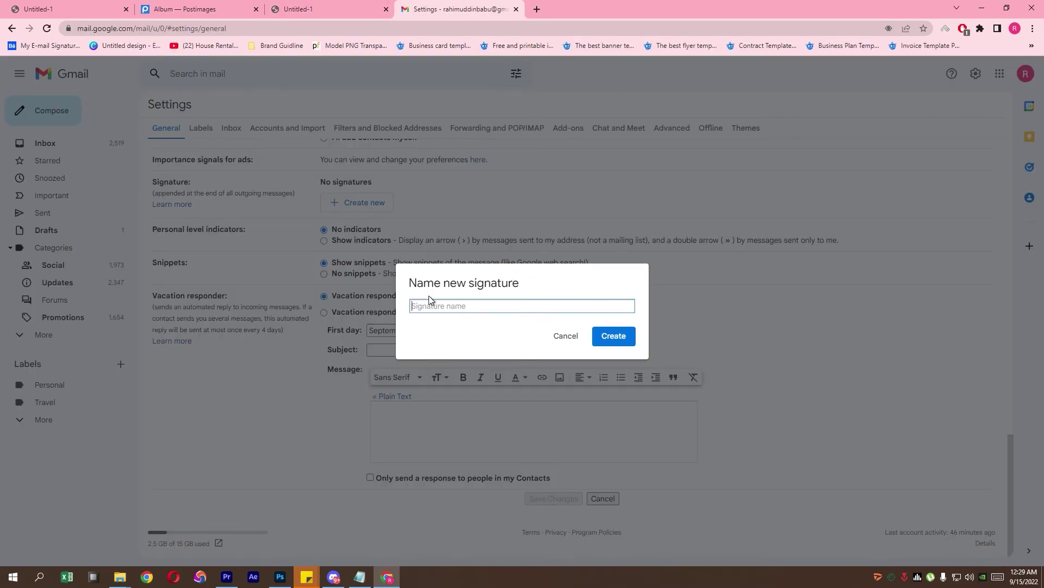
text(demo)
key(Return)
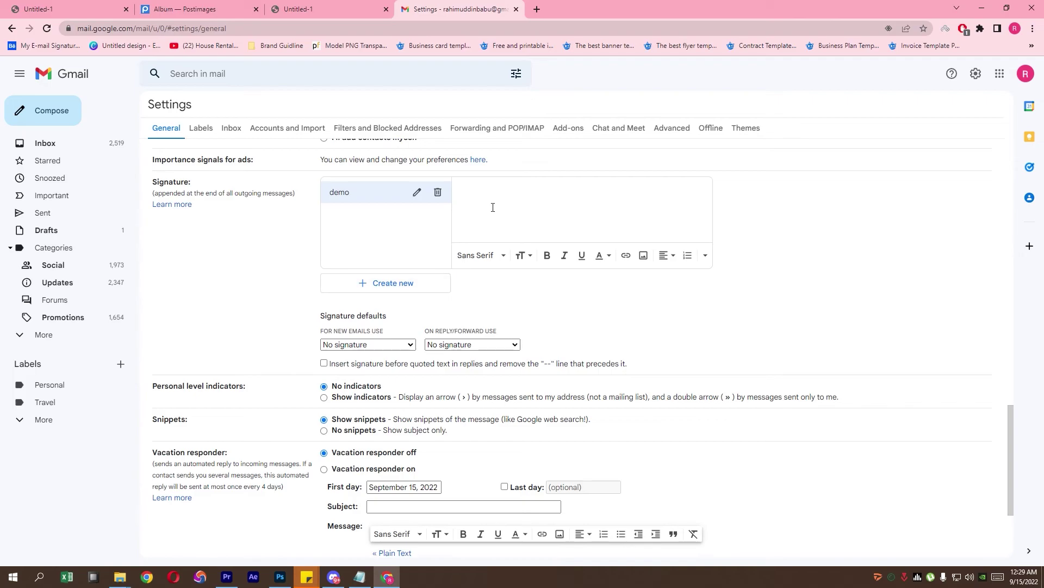
scroll(491, 208, up, 2)
key(ctrl+v)
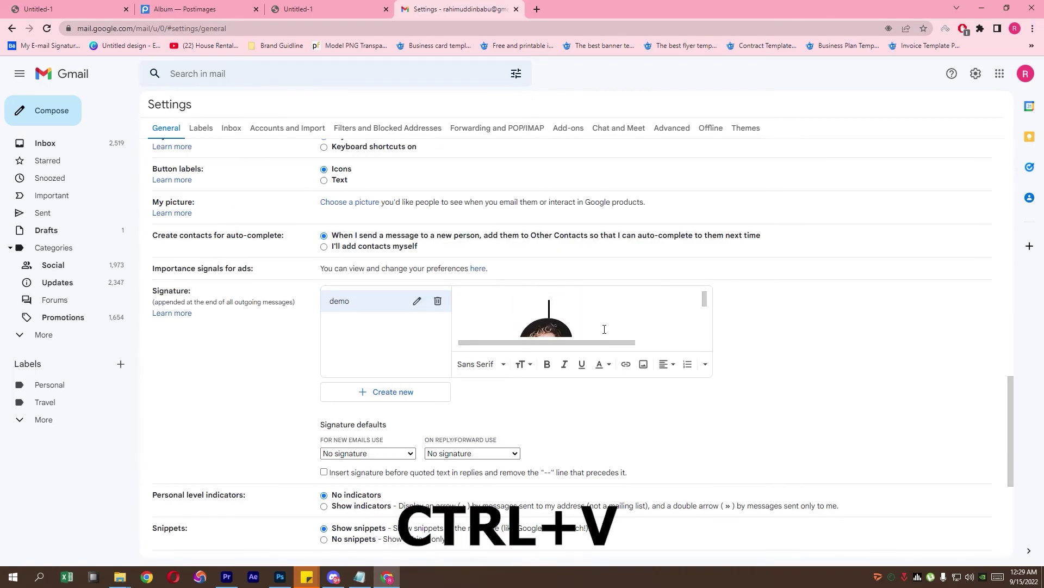
Step: Verify the twitter icon's link, then set demo as the signature for new emails
scroll(605, 330, down, 2)
drag(607, 343, 649, 343)
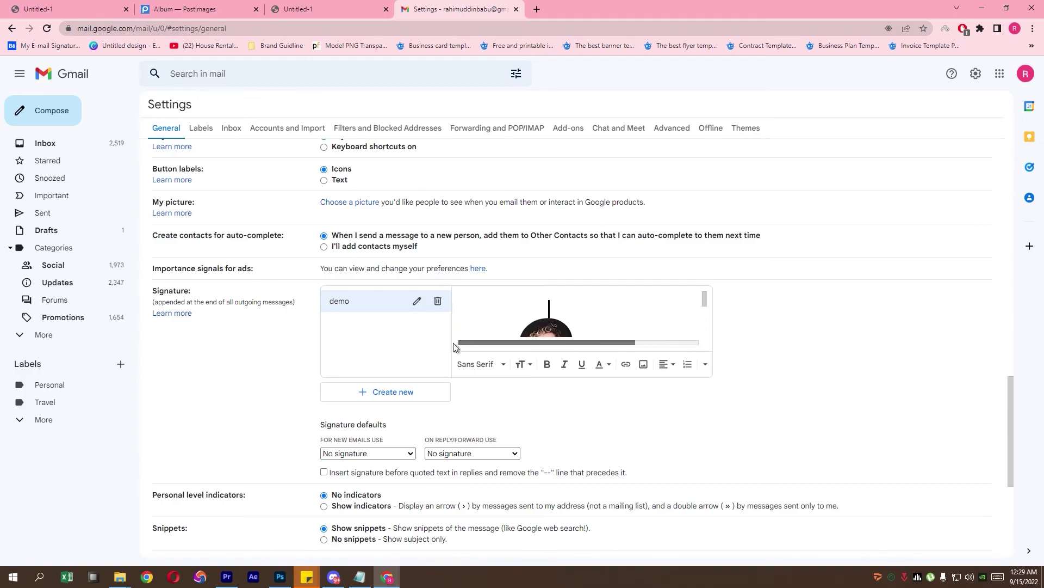
drag(600, 343, 539, 343)
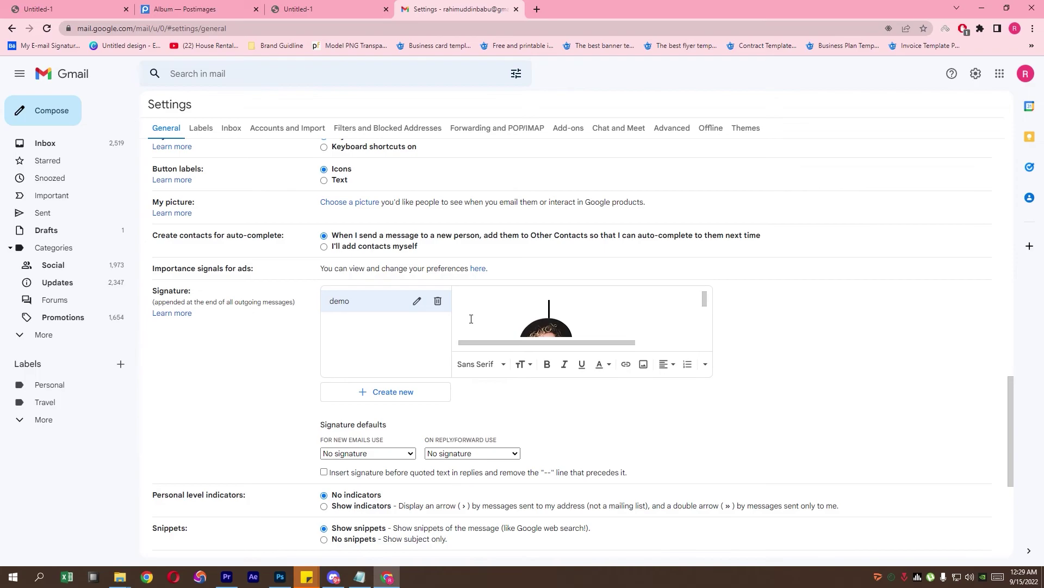
click(468, 308)
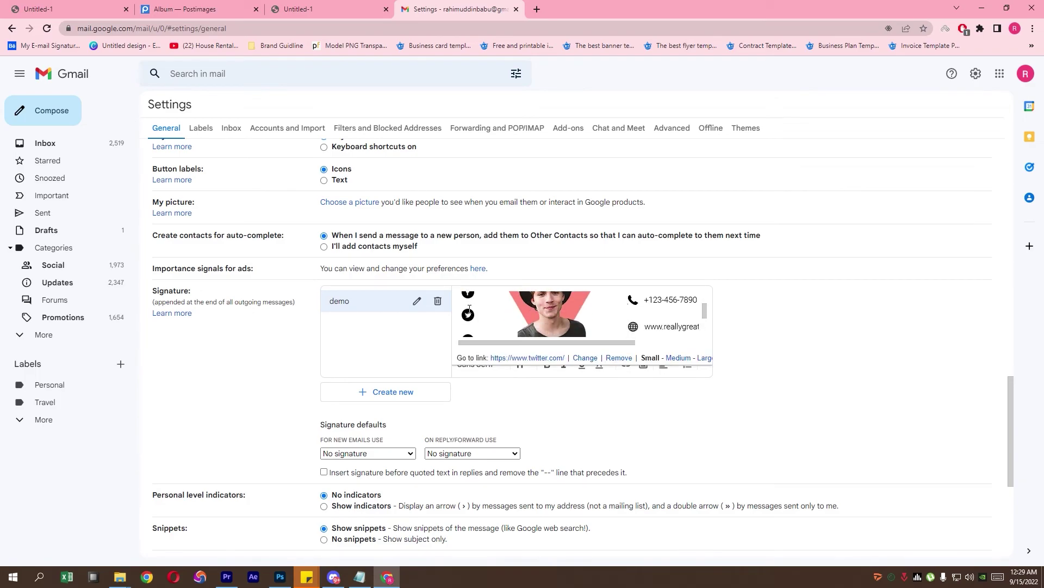
scroll(468, 314, down, 1)
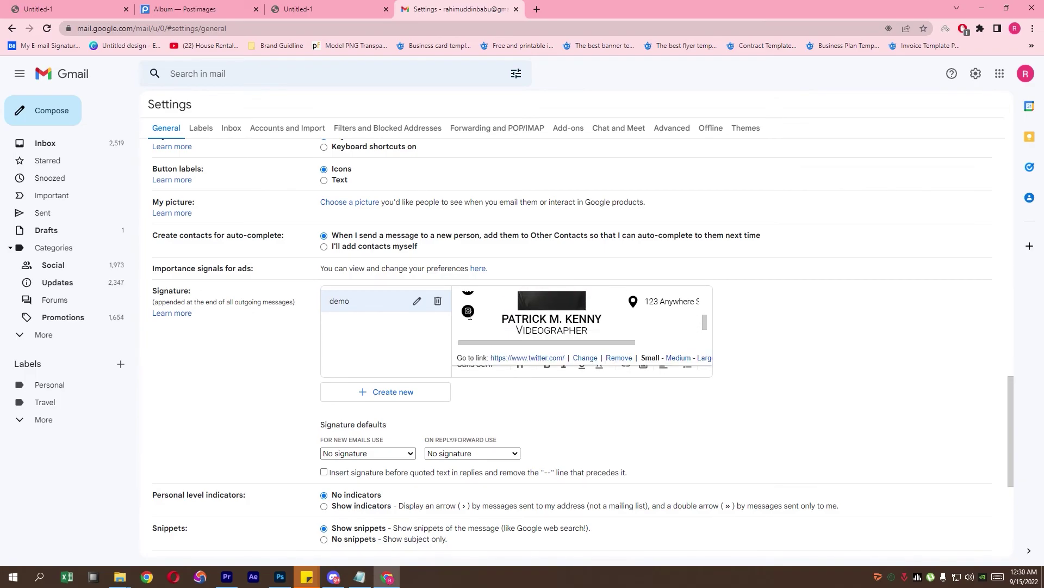
click(538, 415)
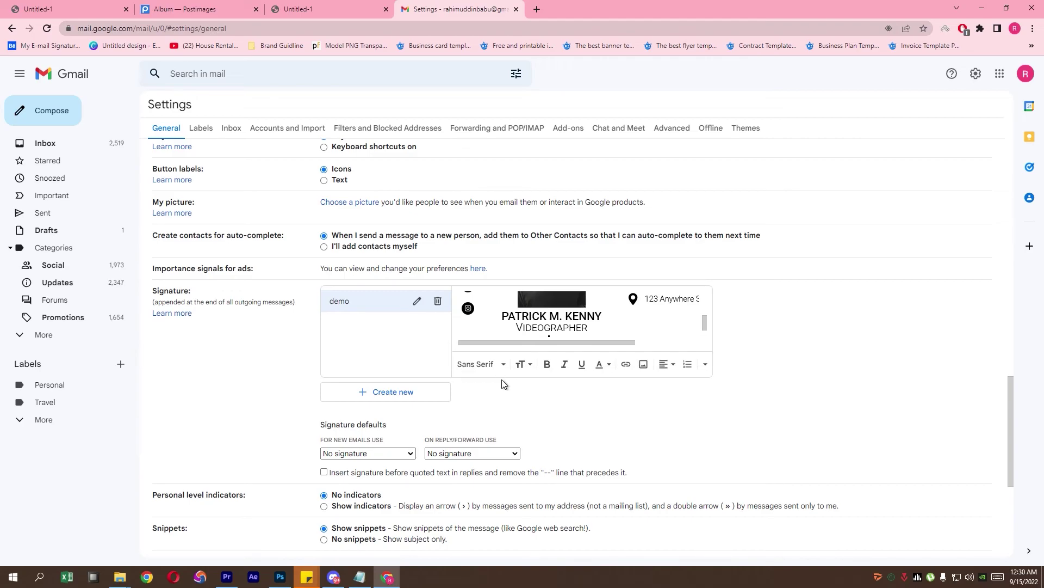
scroll(502, 383, down, 2)
scroll(482, 387, up, 2)
scroll(481, 386, down, 3)
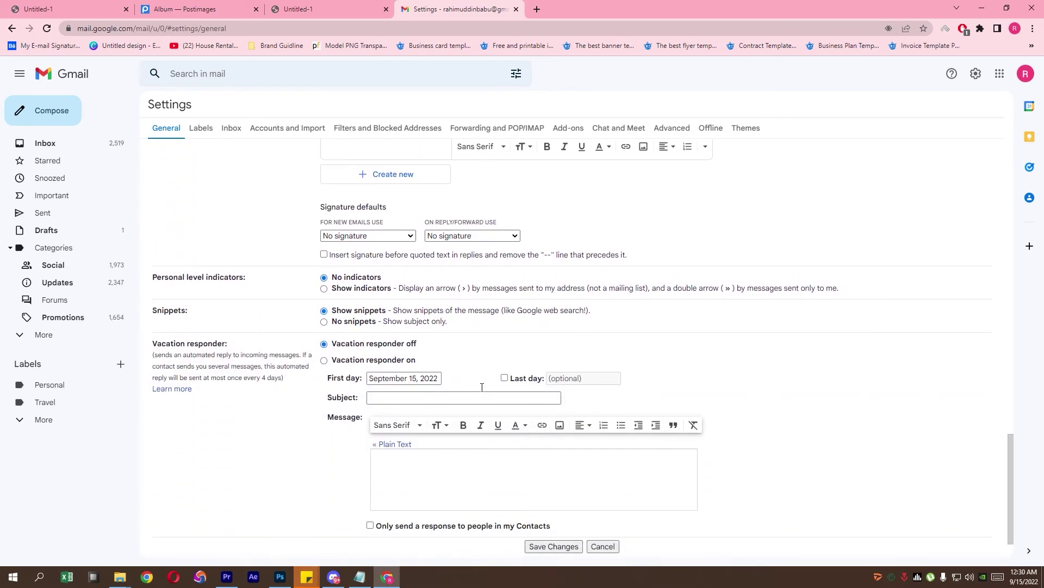
scroll(481, 387, down, 1)
scroll(452, 375, up, 2)
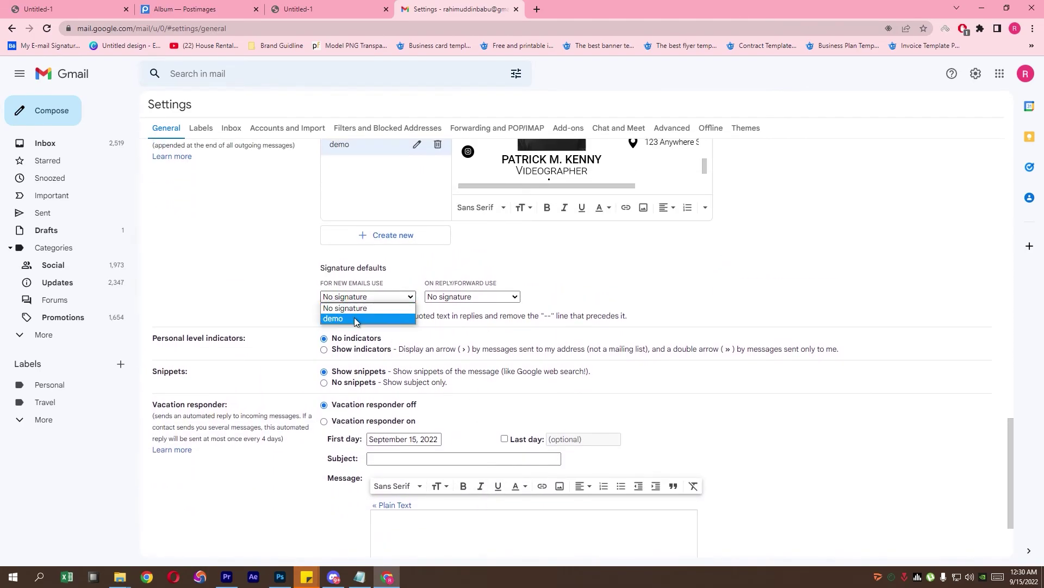
click(338, 318)
scroll(487, 426, down, 2)
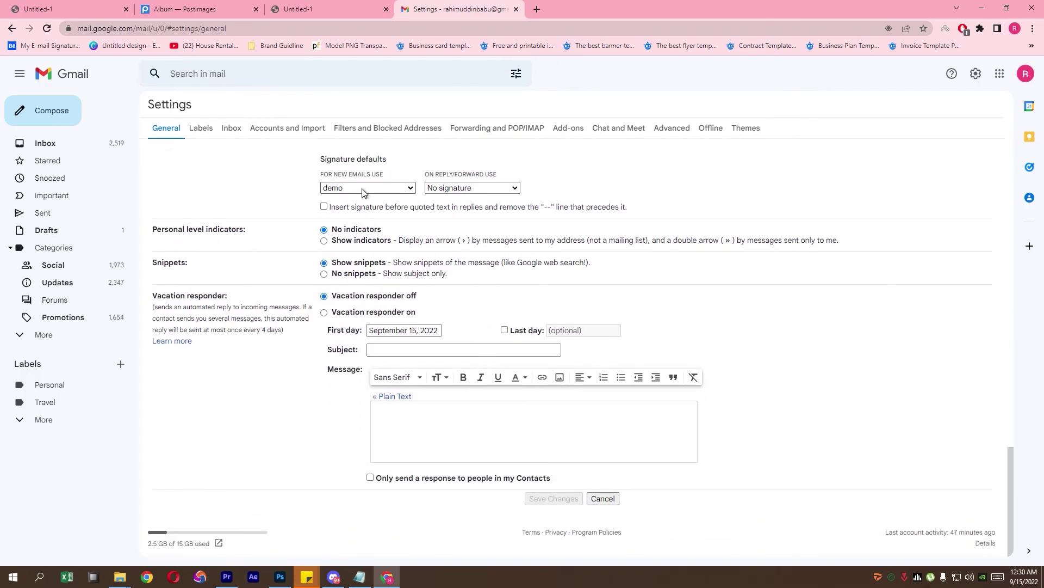
Step: Compose a new message and check the signature's phone, website and address links
click(50, 112)
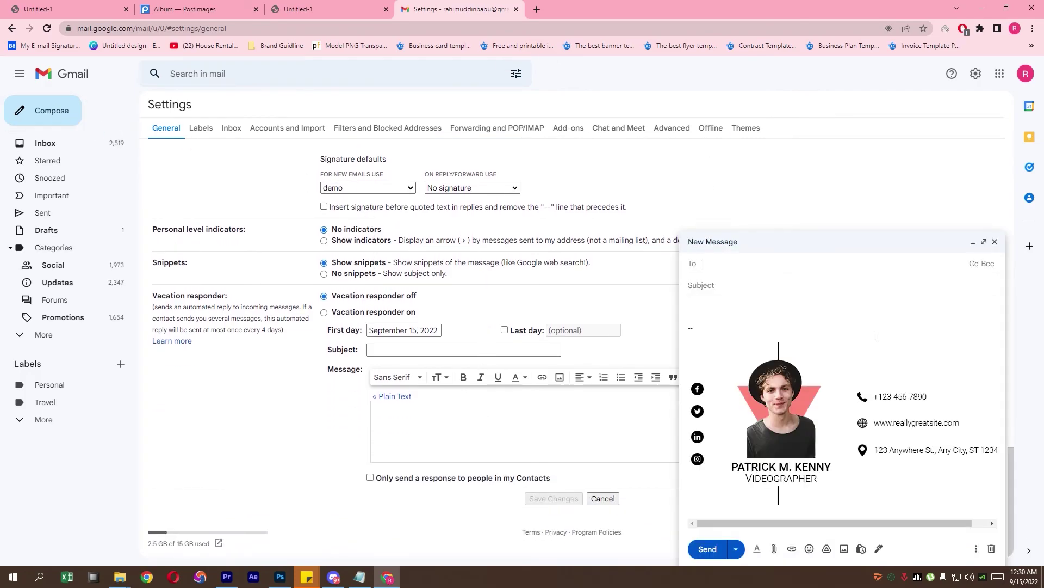
click(874, 397)
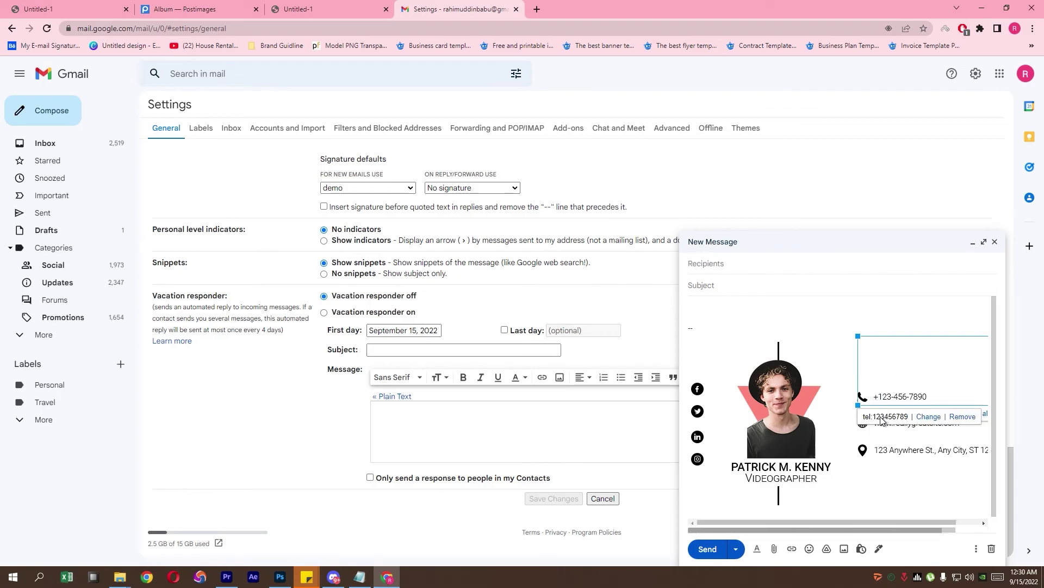
click(890, 434)
click(919, 463)
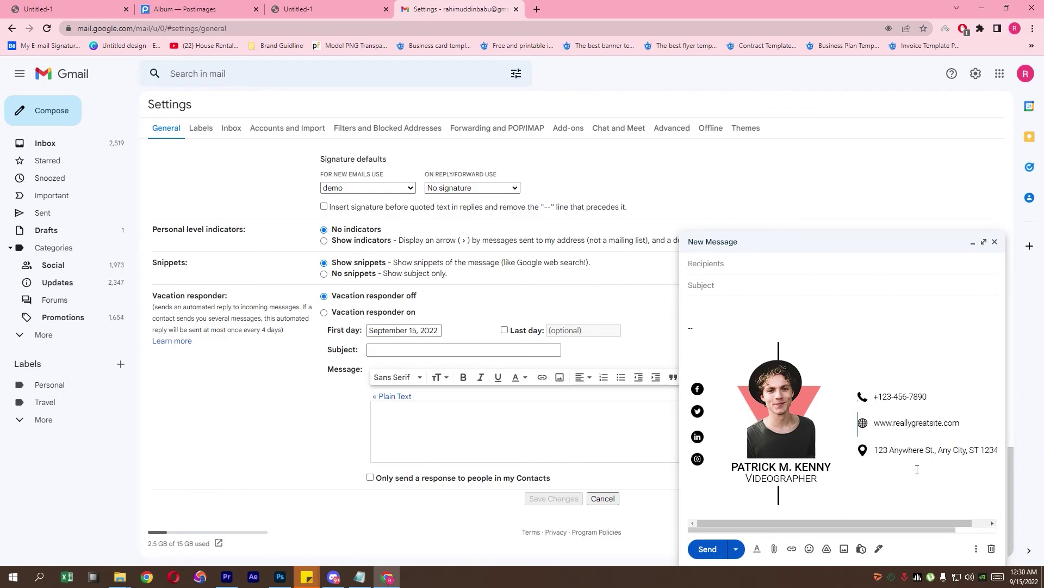